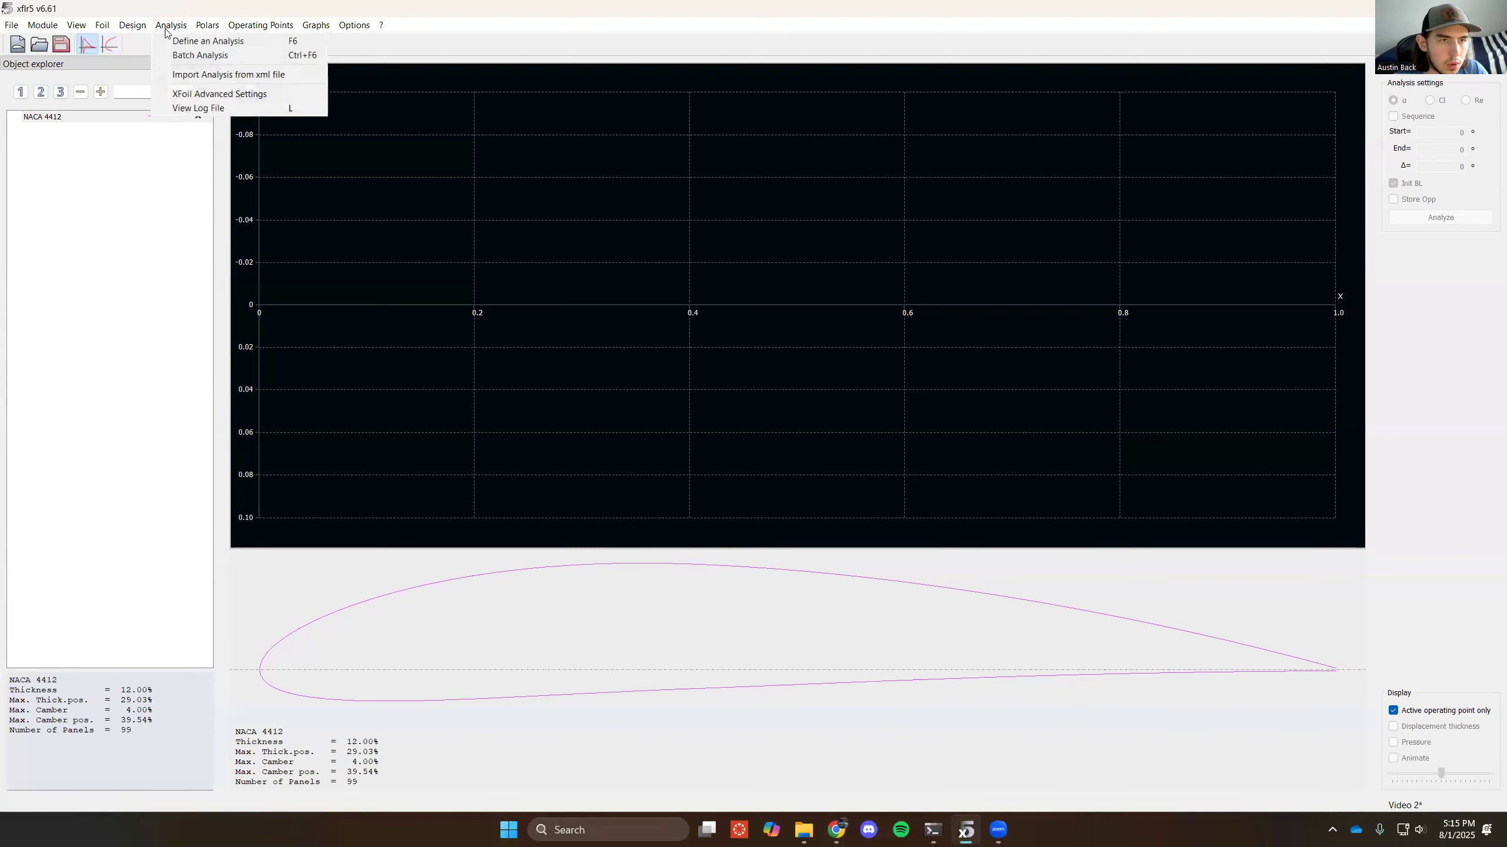
- Save the project and run a batch analysis of the NACA 4412 foil over all the listed Reynolds numbers
click(196, 55)
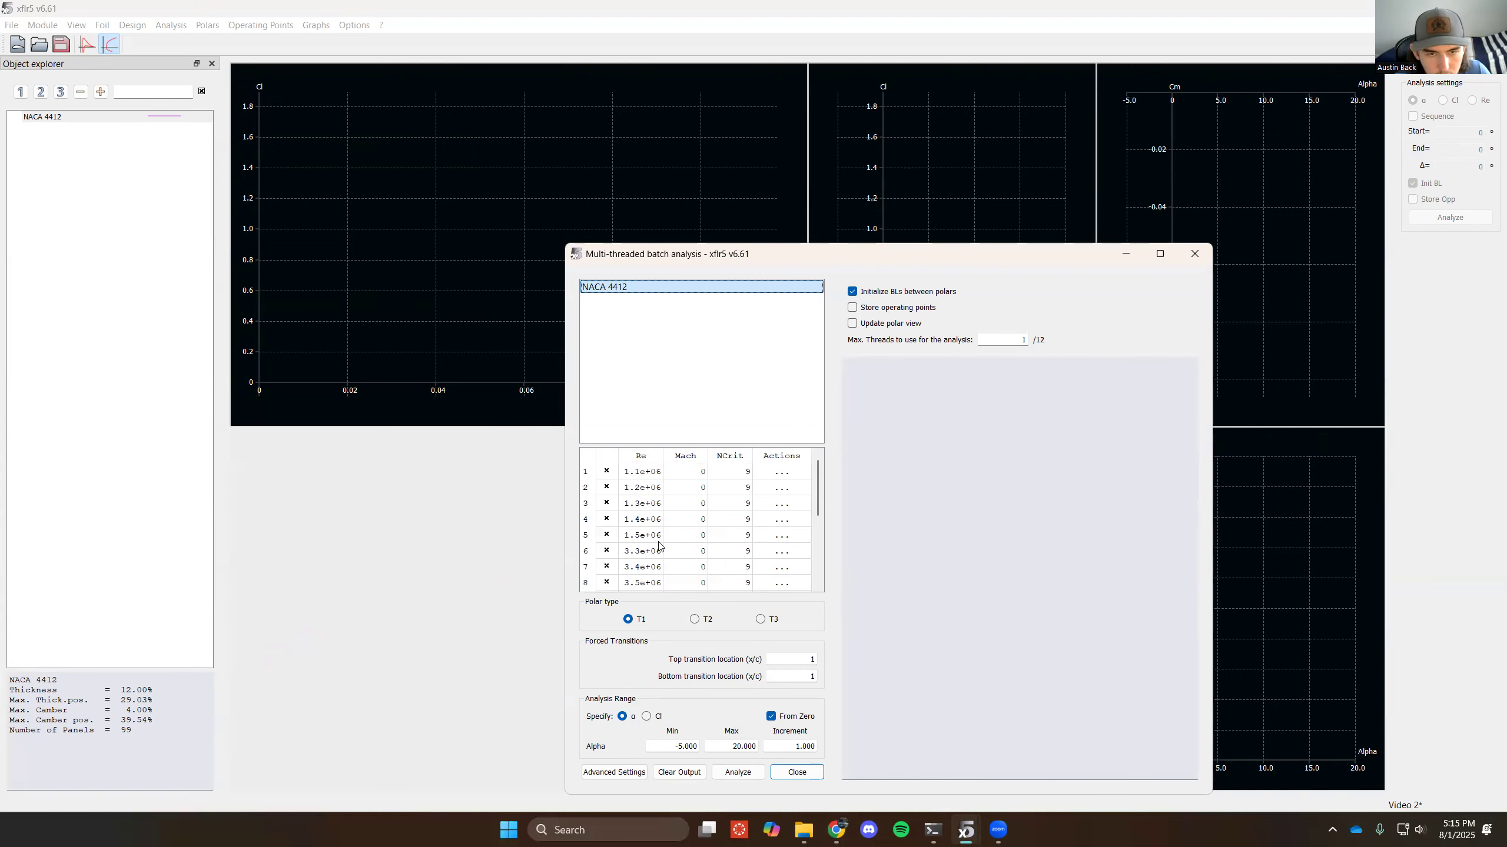
scroll(644, 561, down, 3)
scroll(639, 514, up, 3)
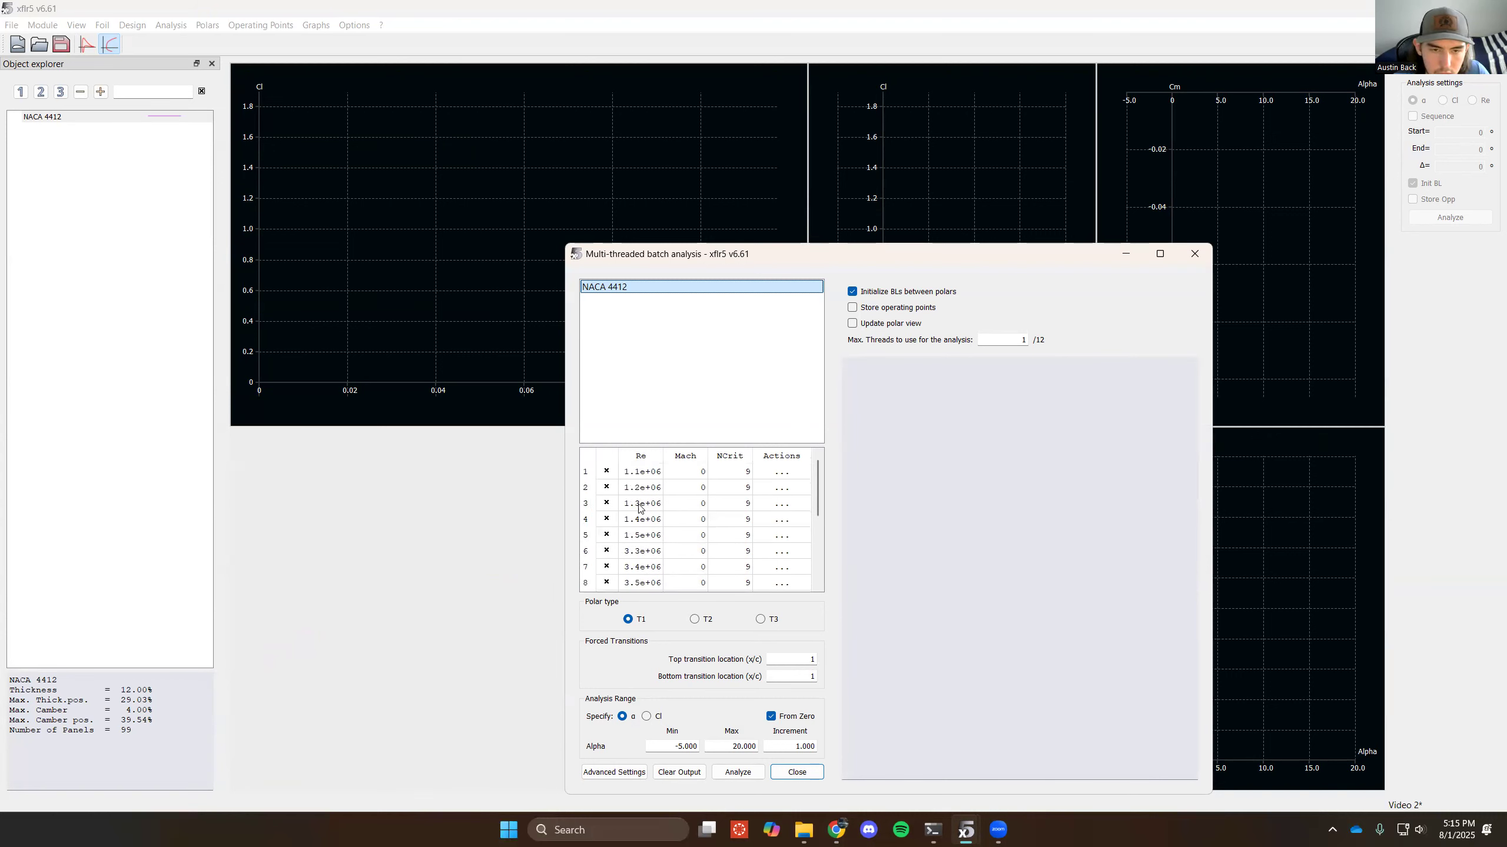
key(ctrl+s)
scroll(644, 547, down, 2)
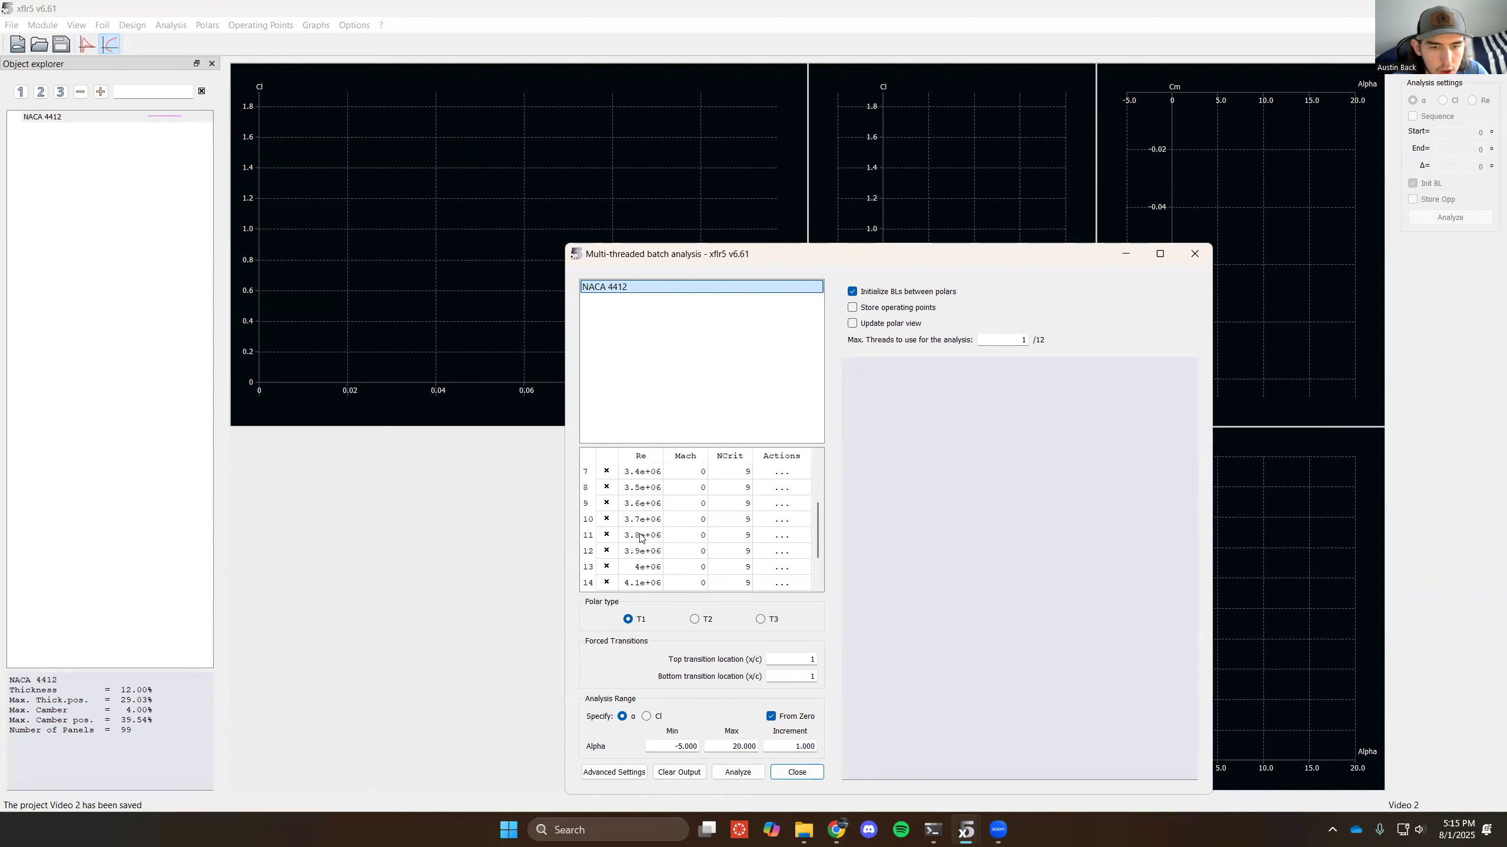
scroll(639, 533, up, 1)
scroll(647, 520, down, 2)
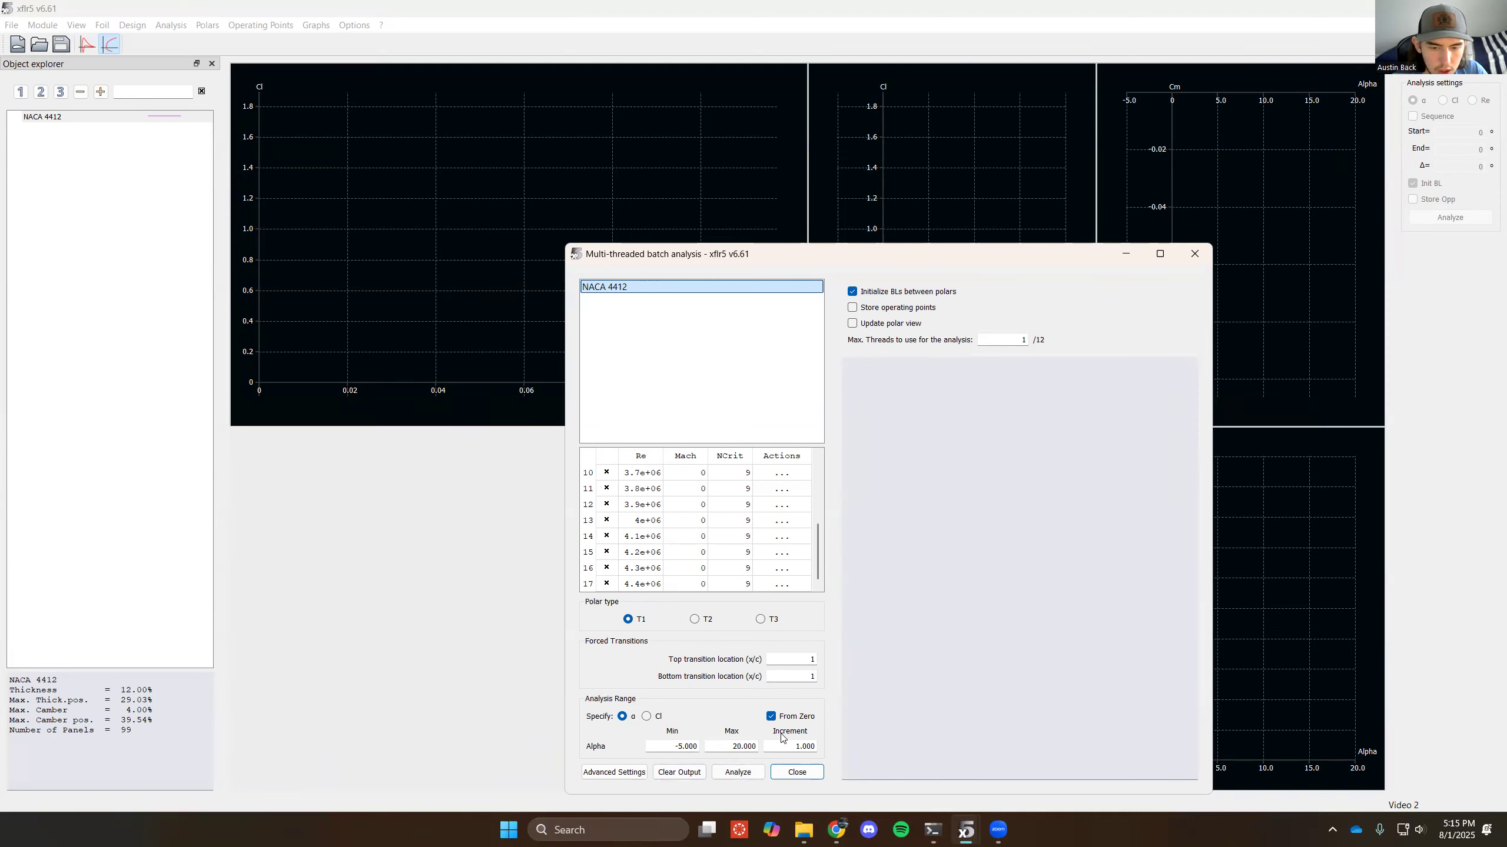
click(737, 771)
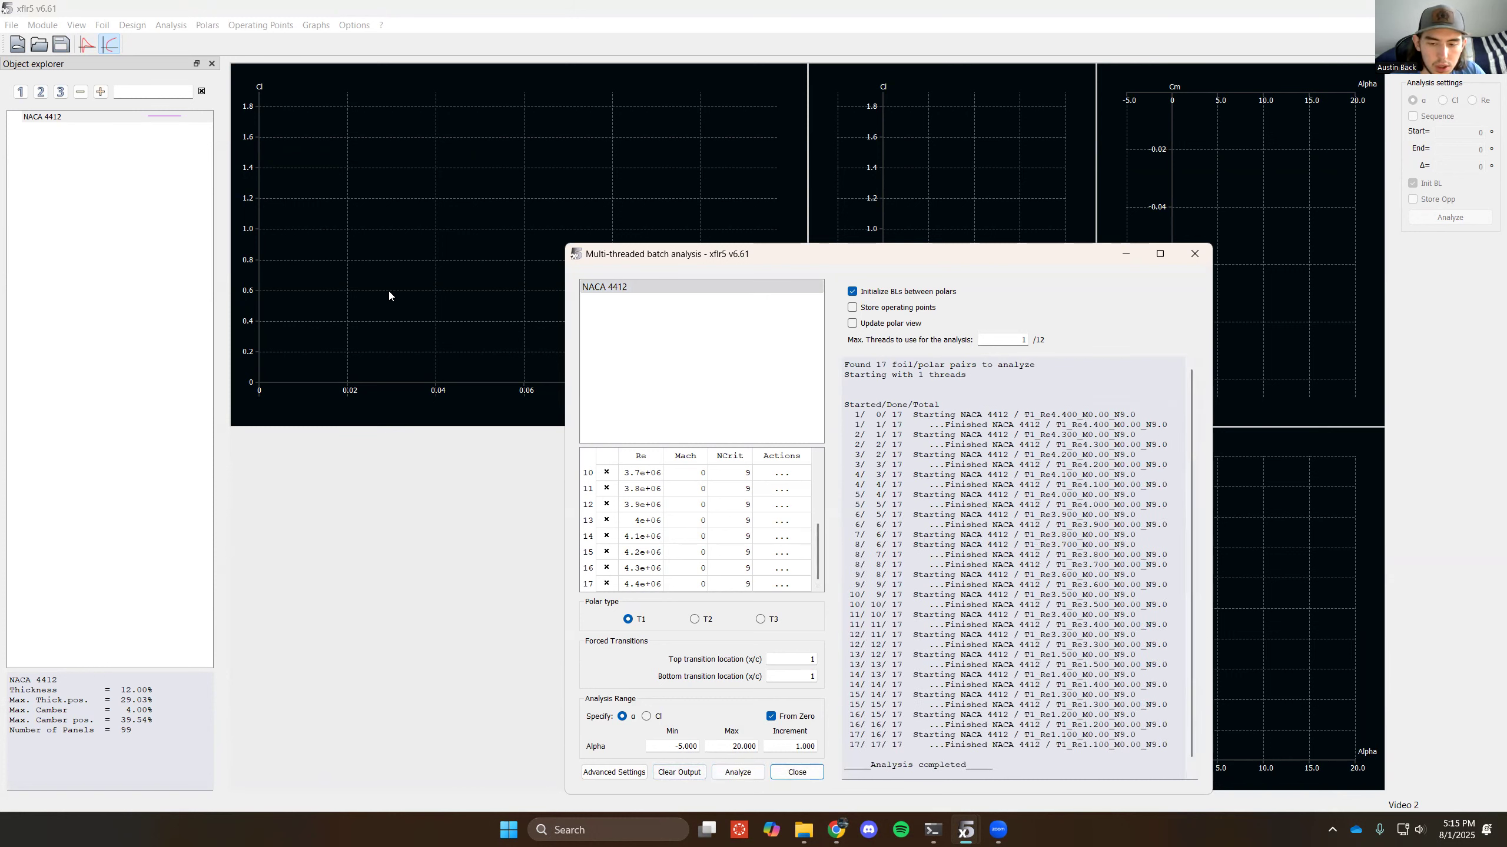
click(797, 772)
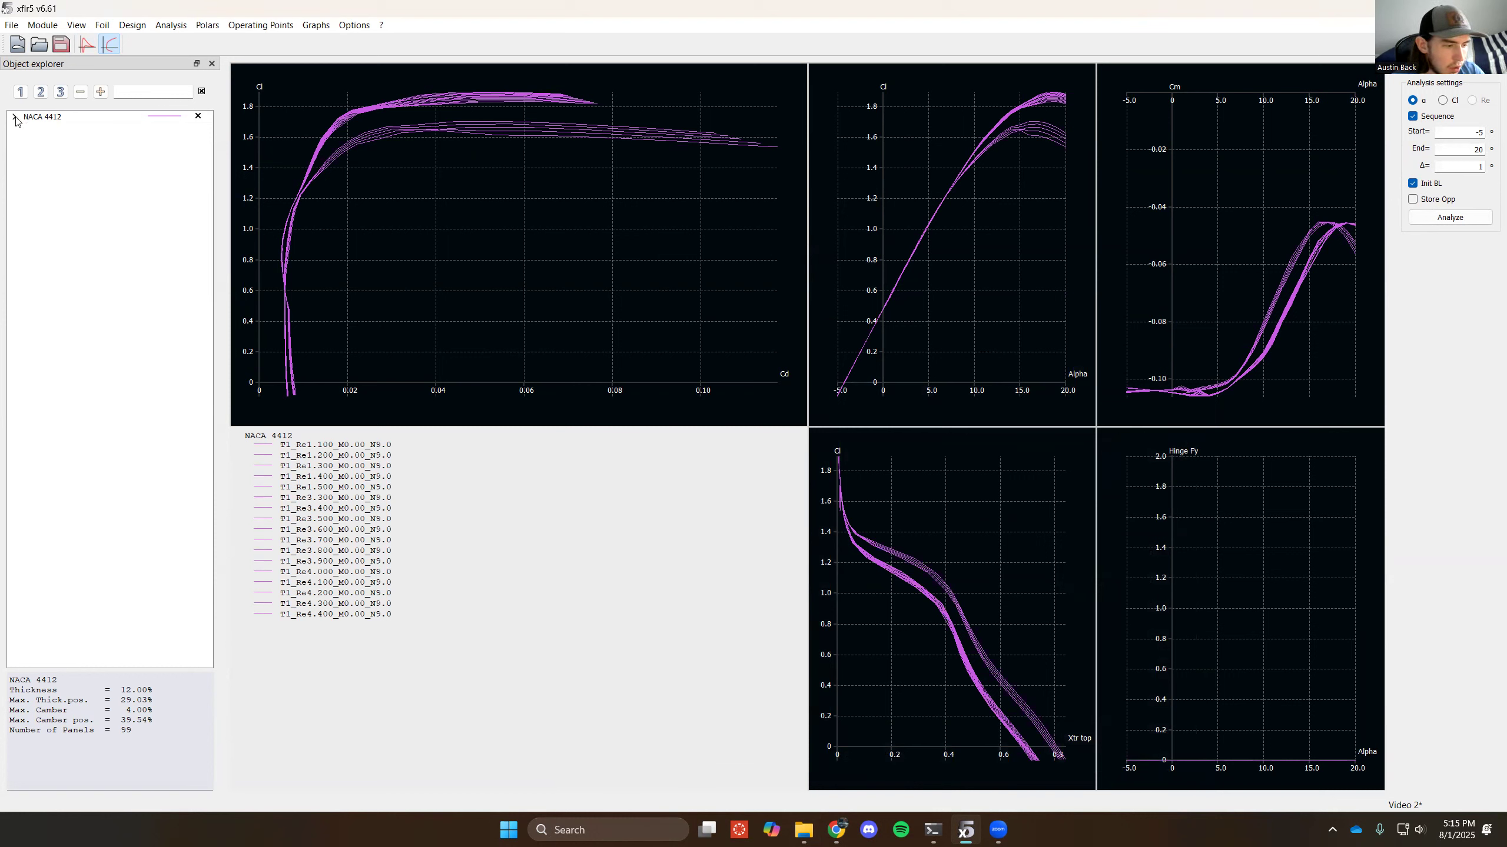
- Start a new plane named "AR 12 Rectangular" in Wing and Plane Design, without an elevator or fin
click(43, 24)
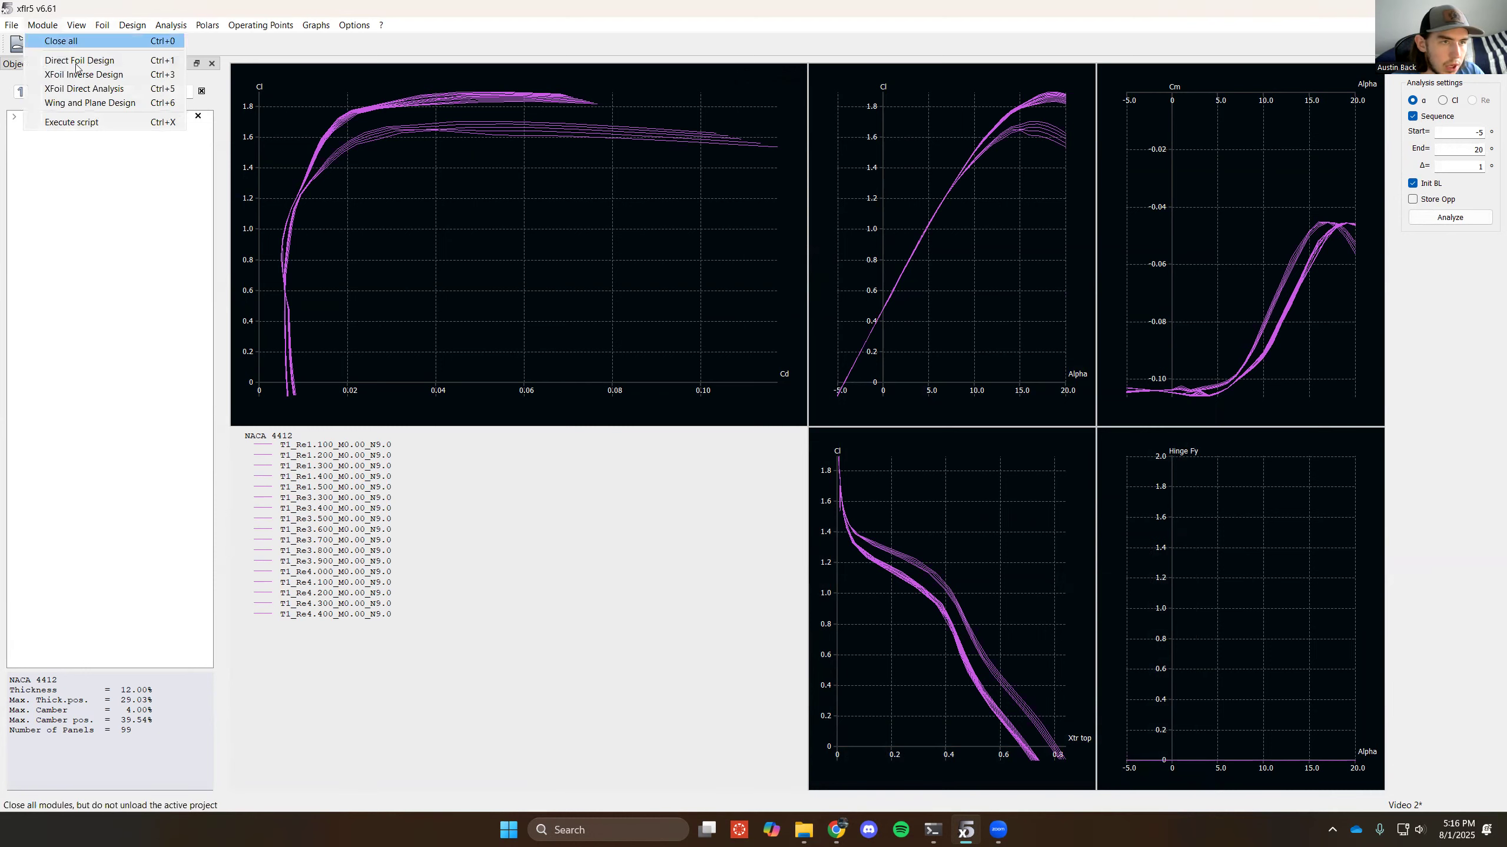
click(100, 108)
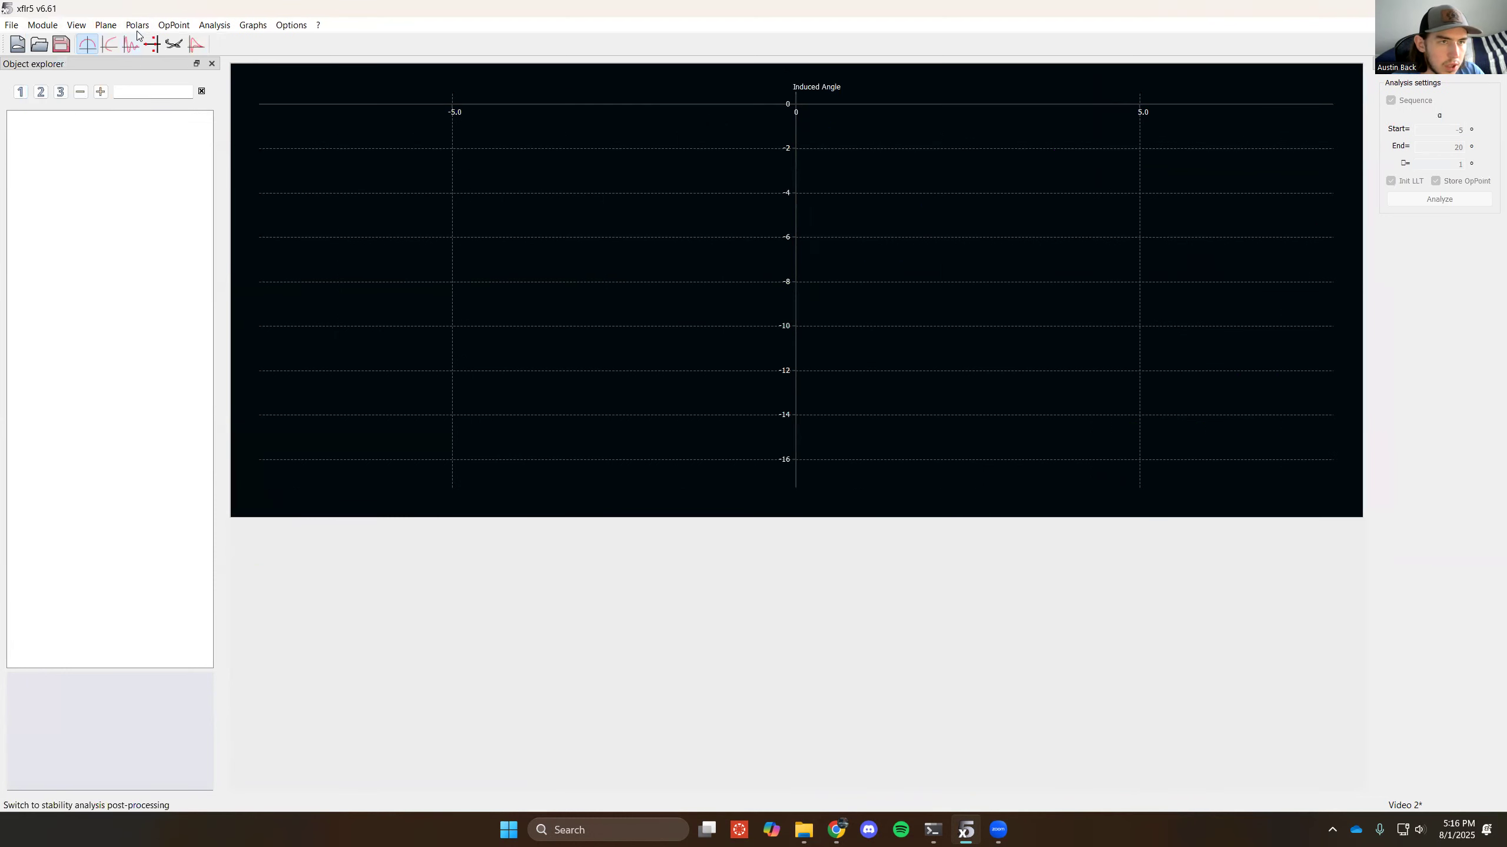
click(105, 25)
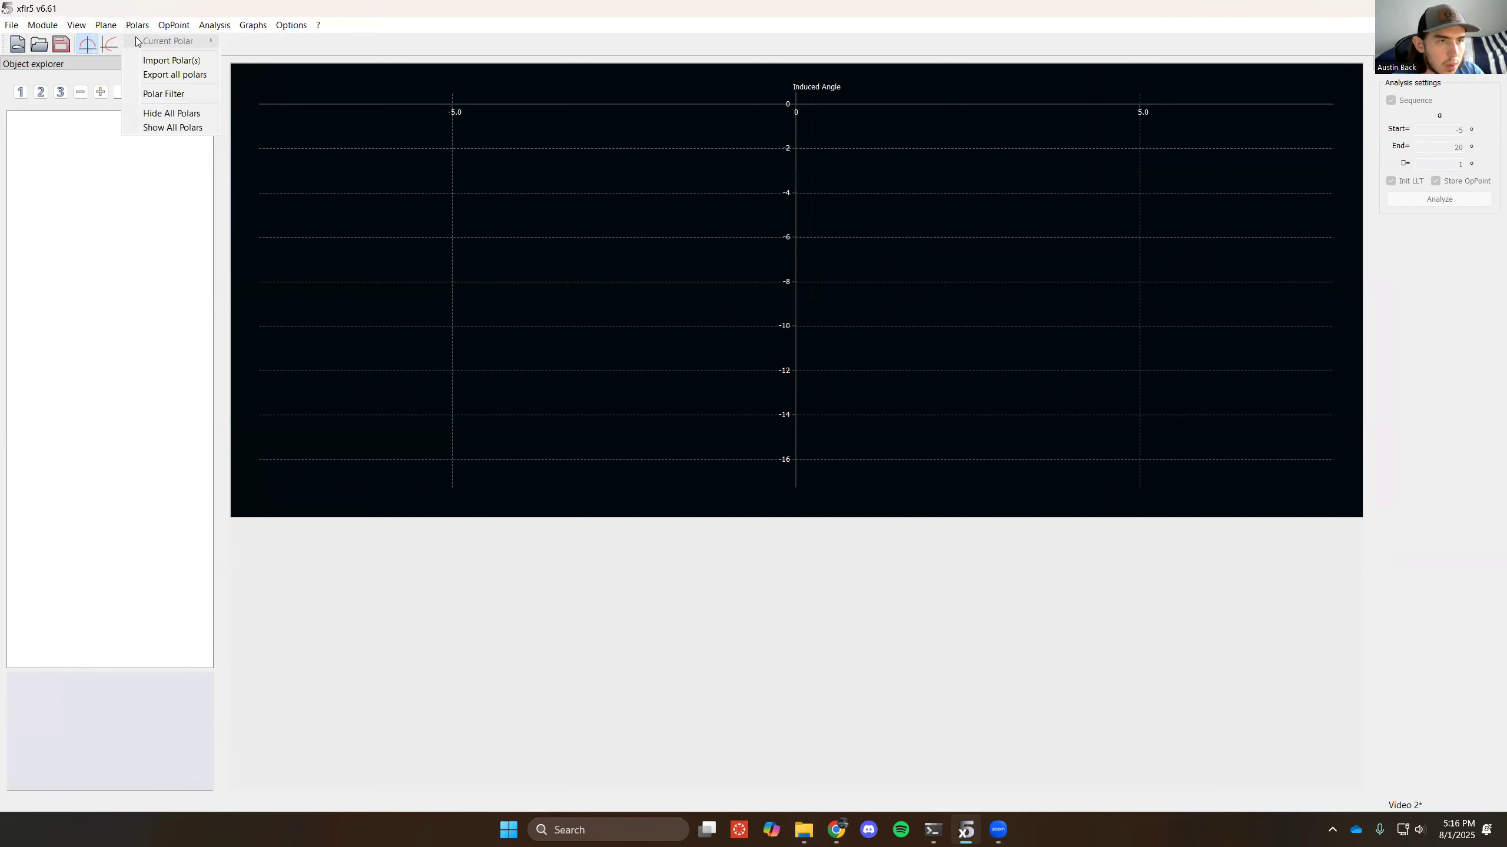
click(125, 40)
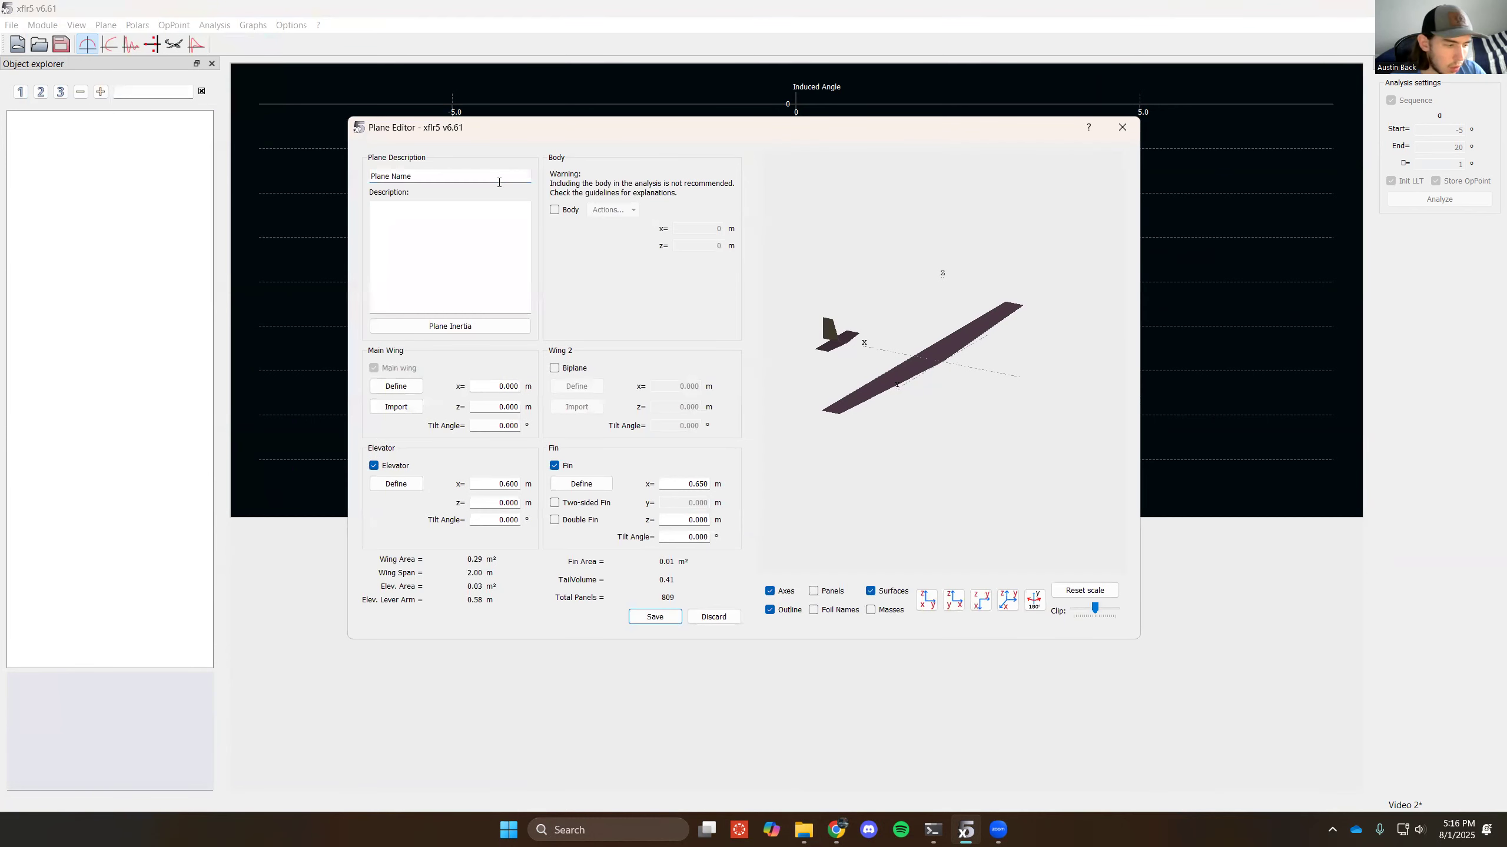
text(Pla)
key(BackSpace)
key(BackSpace)
key(BackSpace)
text(AR 12 Rectangular)
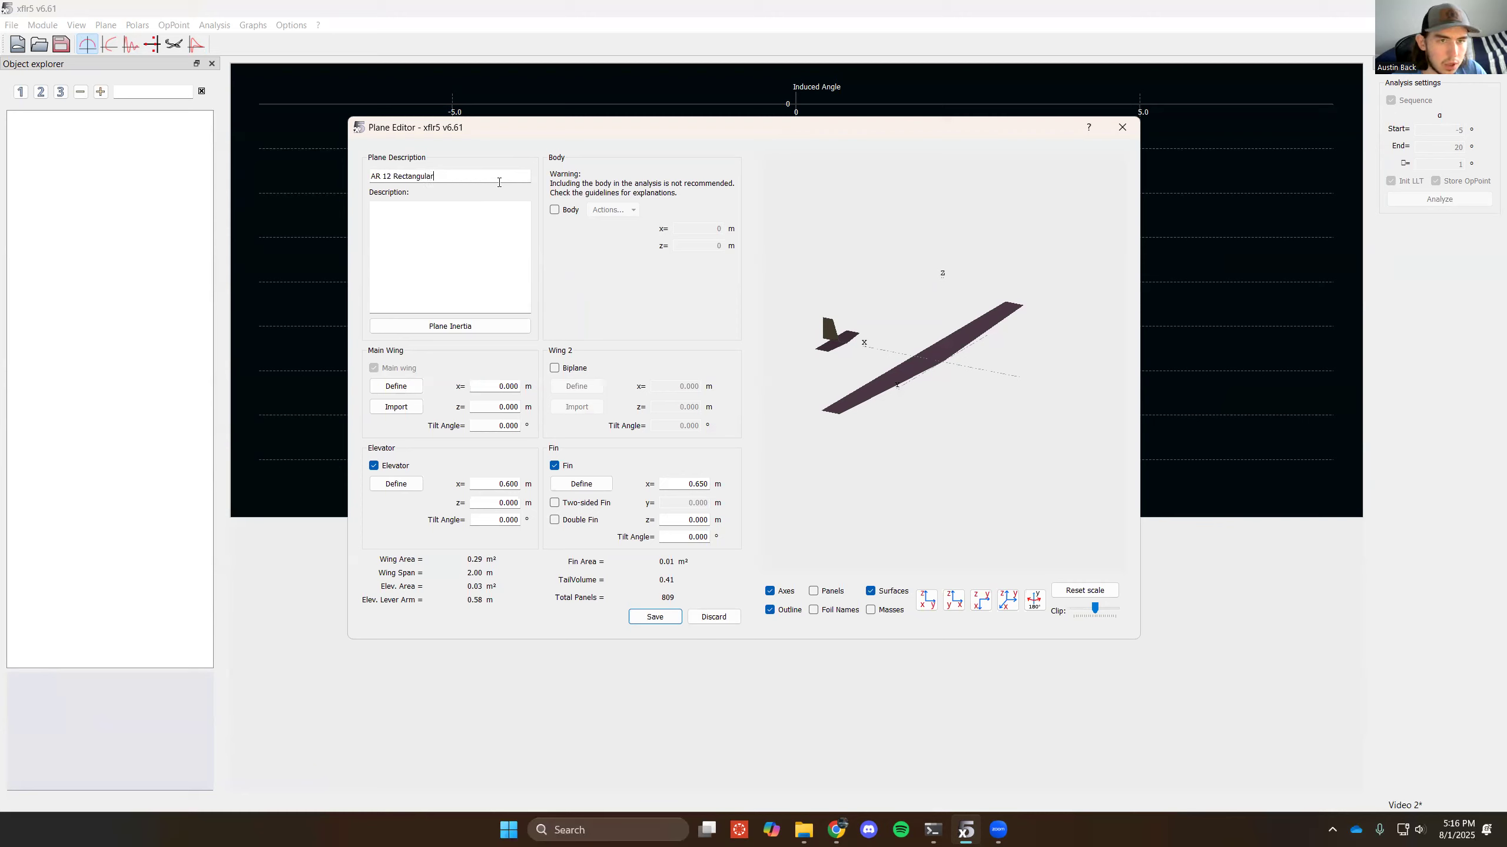
click(374, 466)
click(565, 466)
- Define the main wing's tip section with a y position of 12 m, a chord of 2 m and zero offset
click(395, 386)
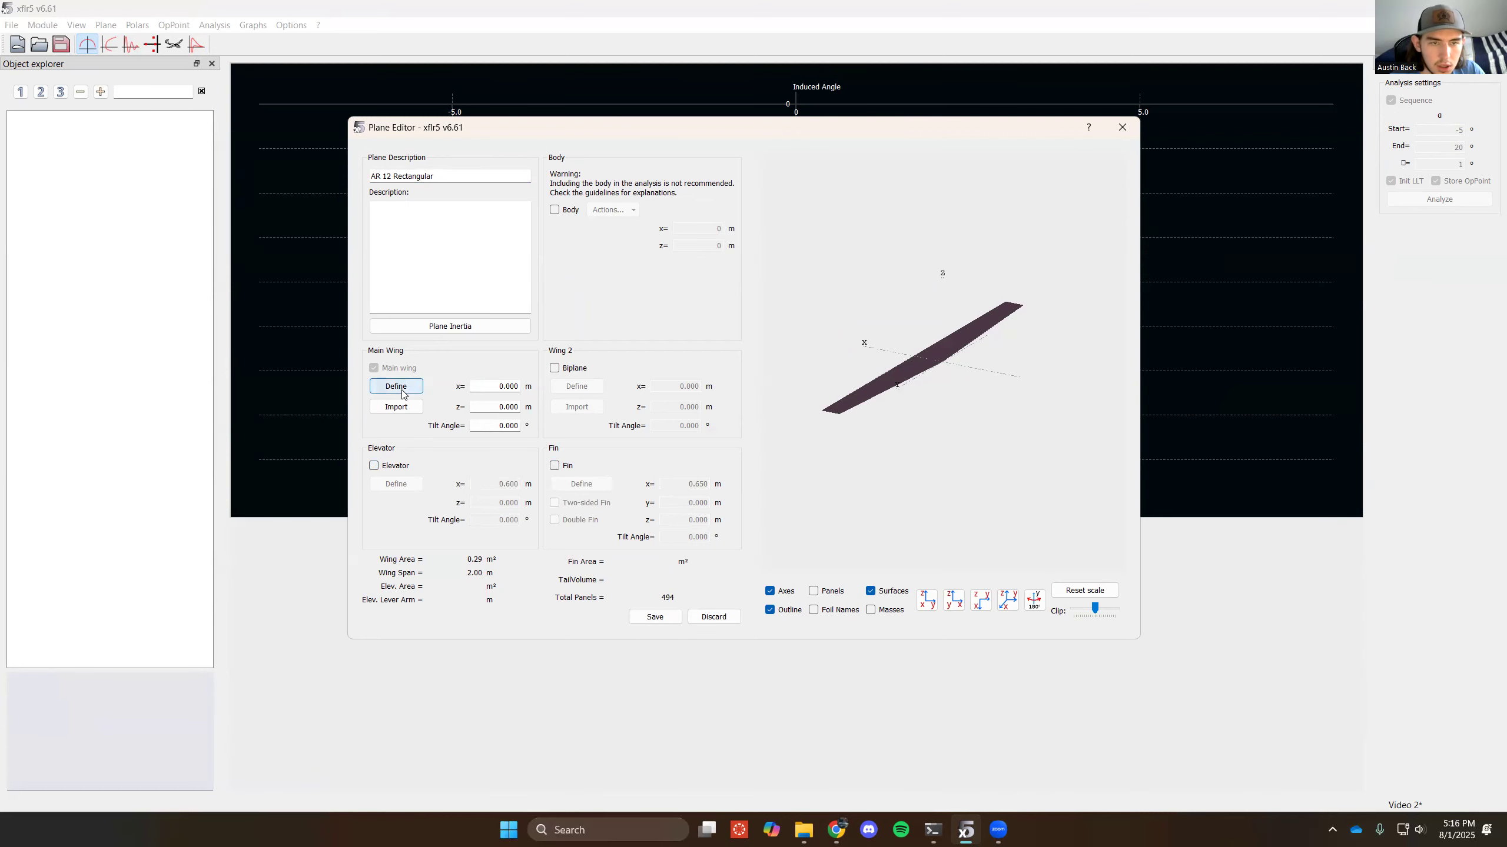
double_click(728, 282)
key(BackSpace)
text(12)
key(Return)
double_click(768, 283)
text(2)
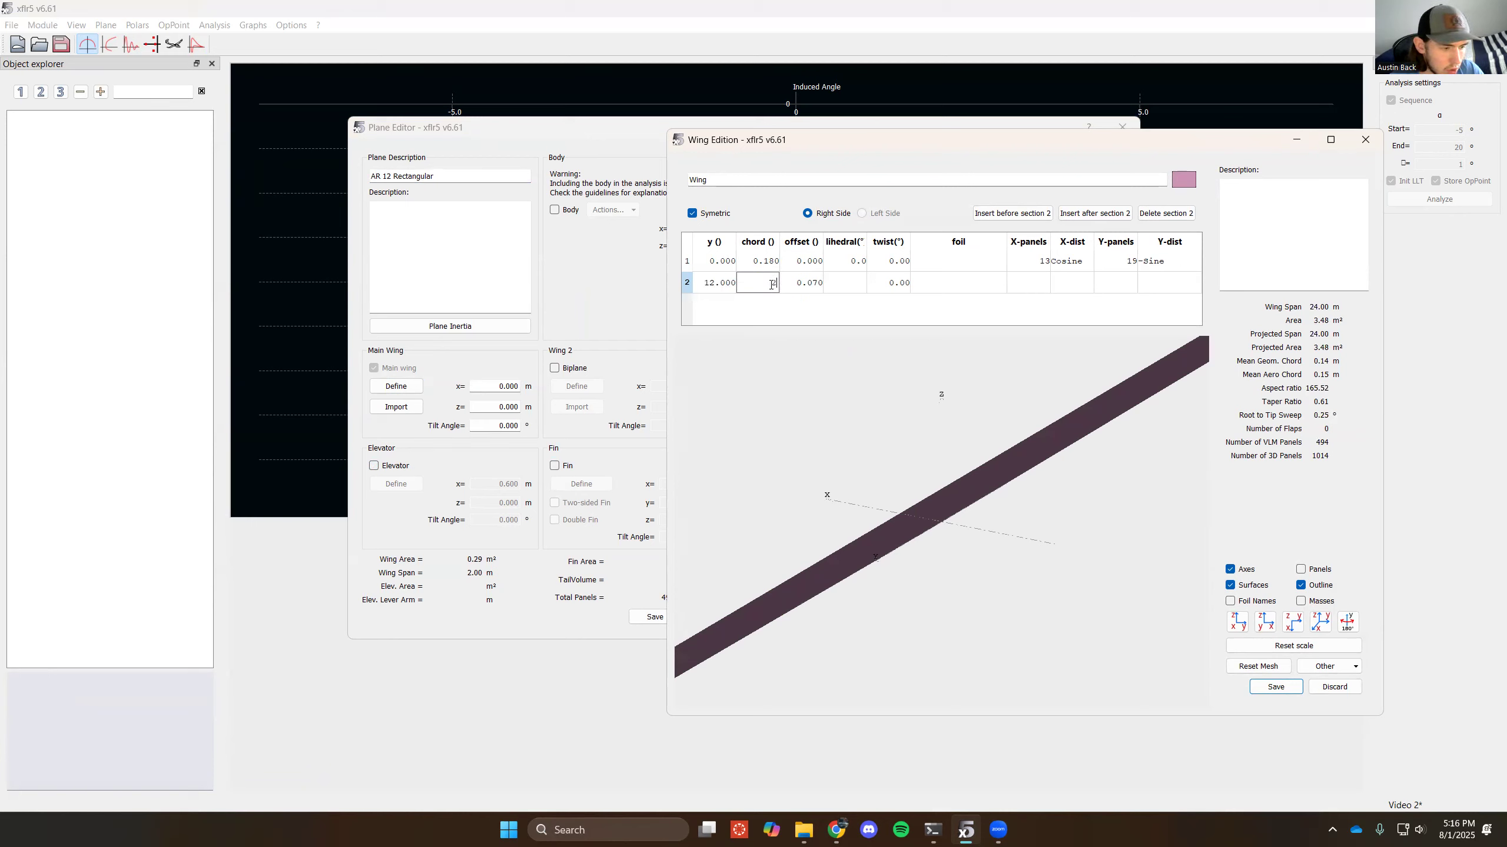
key(Return)
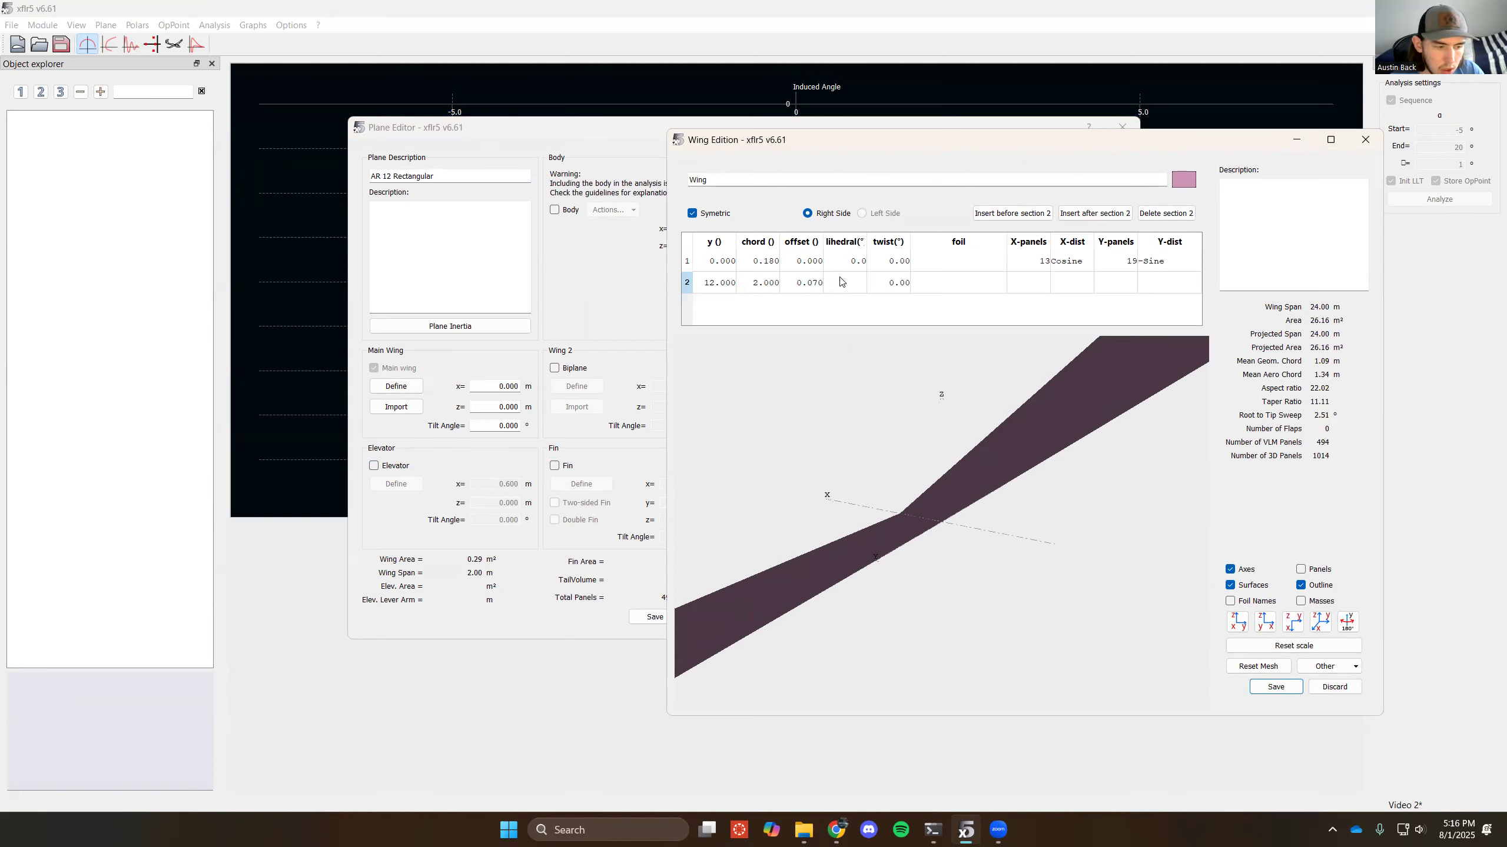
double_click(804, 283)
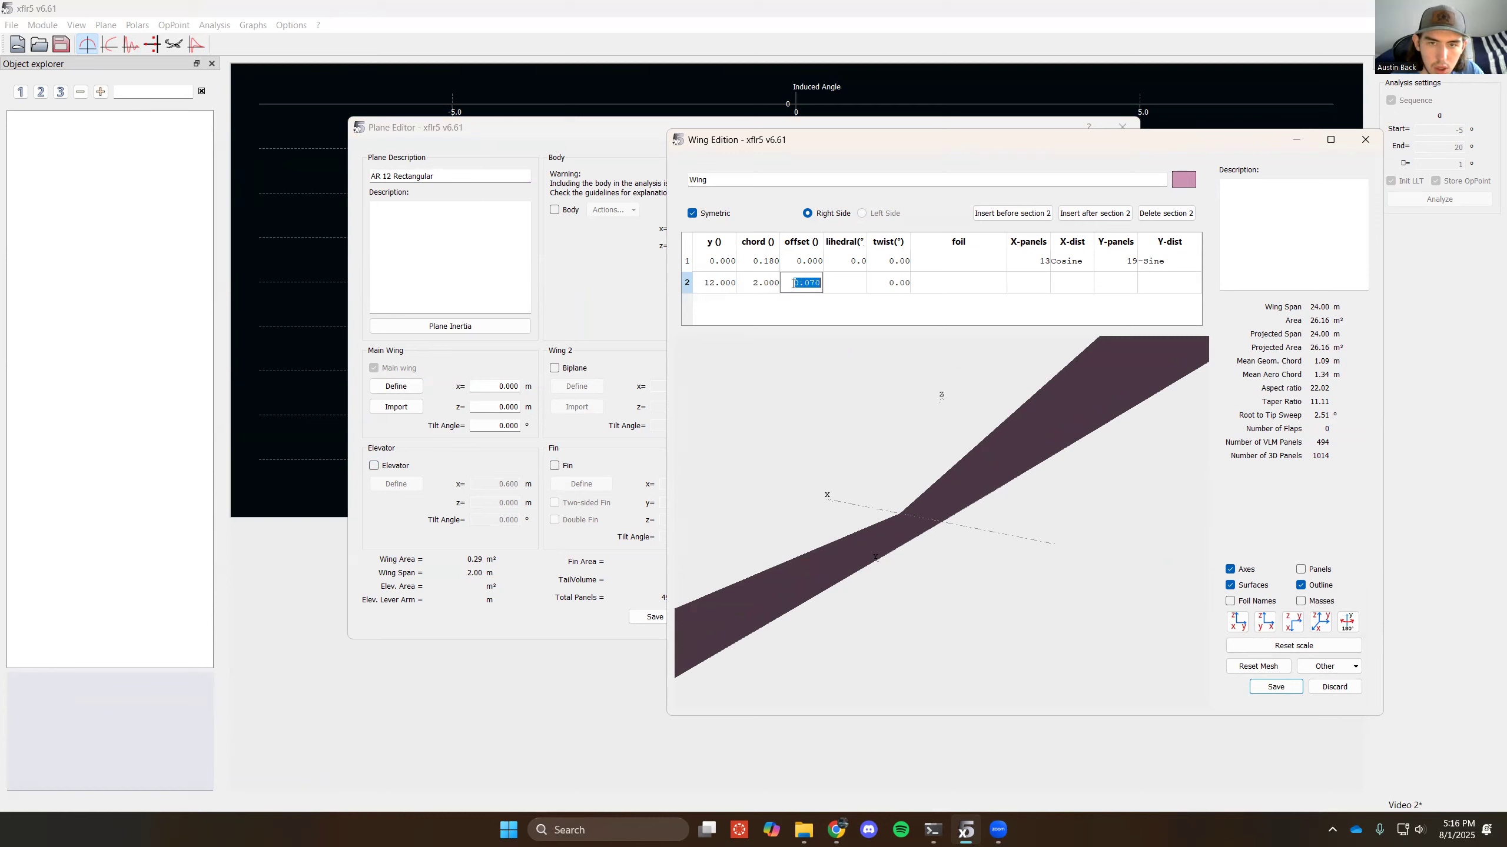
text(0)
key(Return)
- Set the main wing's root chord to 2 m and save the wing
double_click(758, 262)
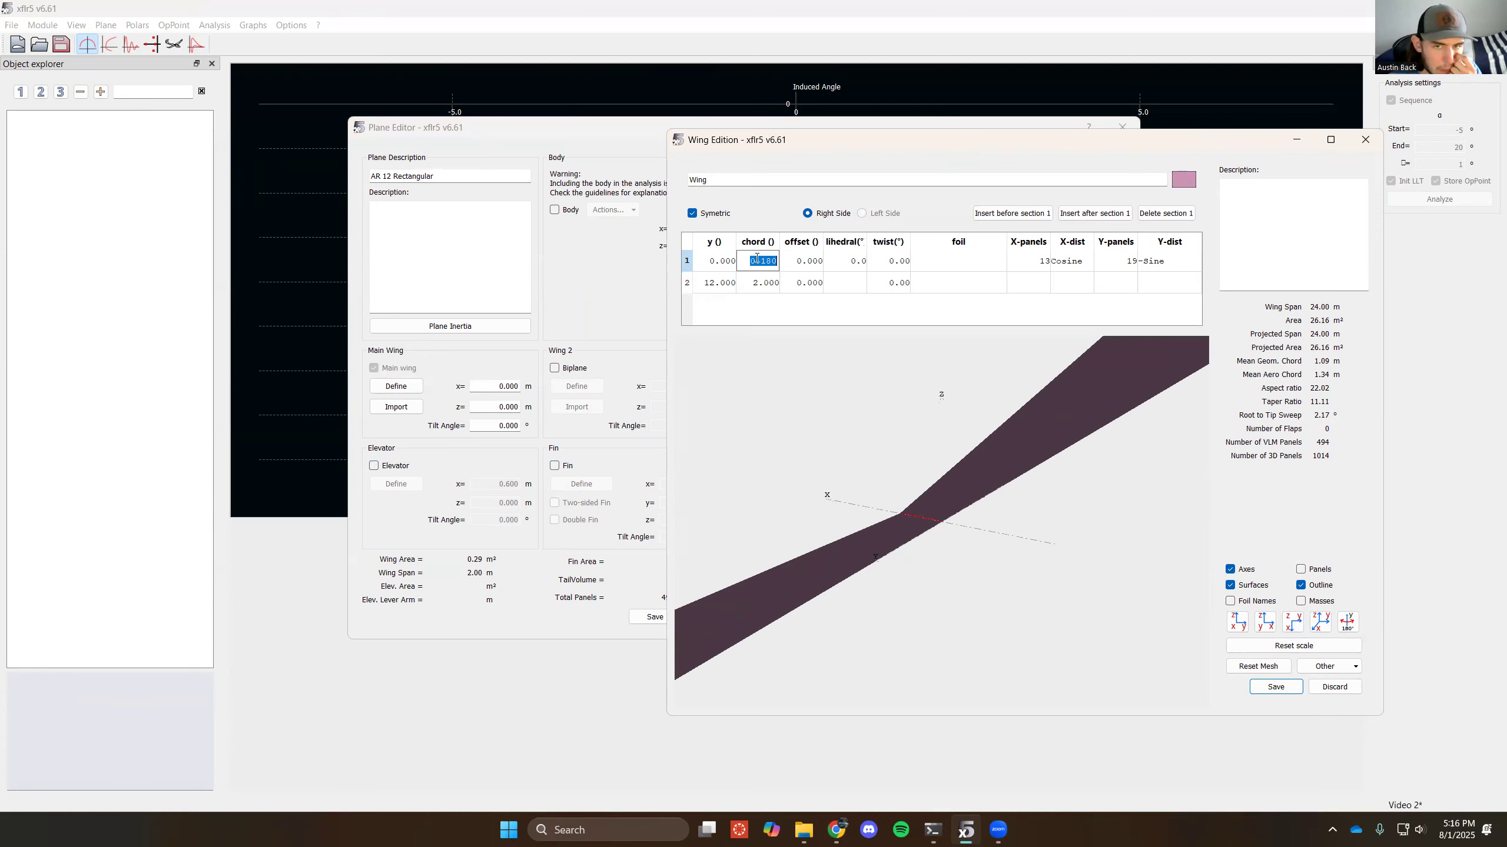
text(2)
key(Return)
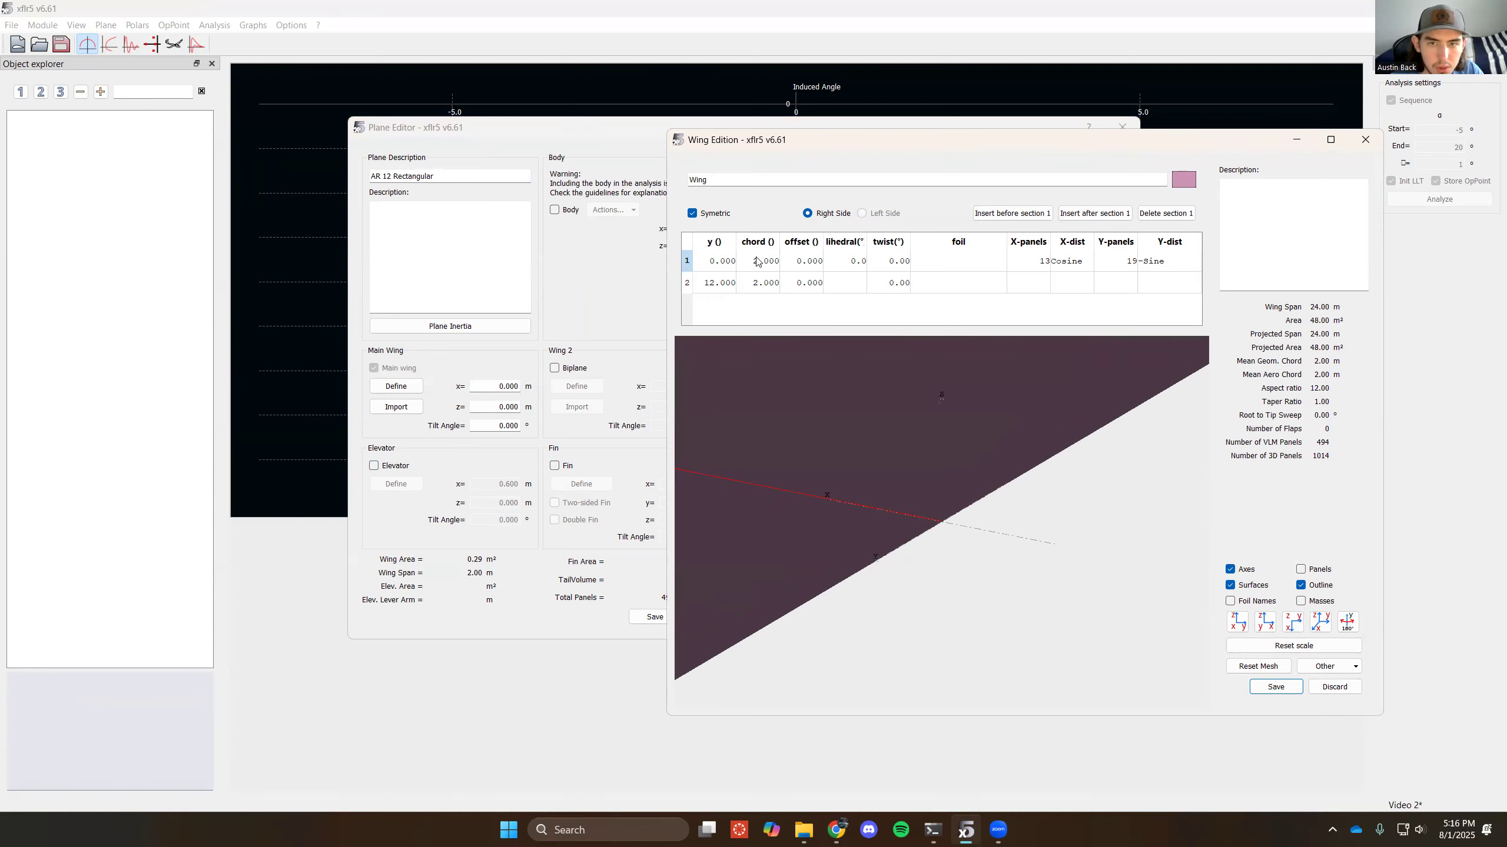
click(1275, 687)
scroll(868, 363, down, 5)
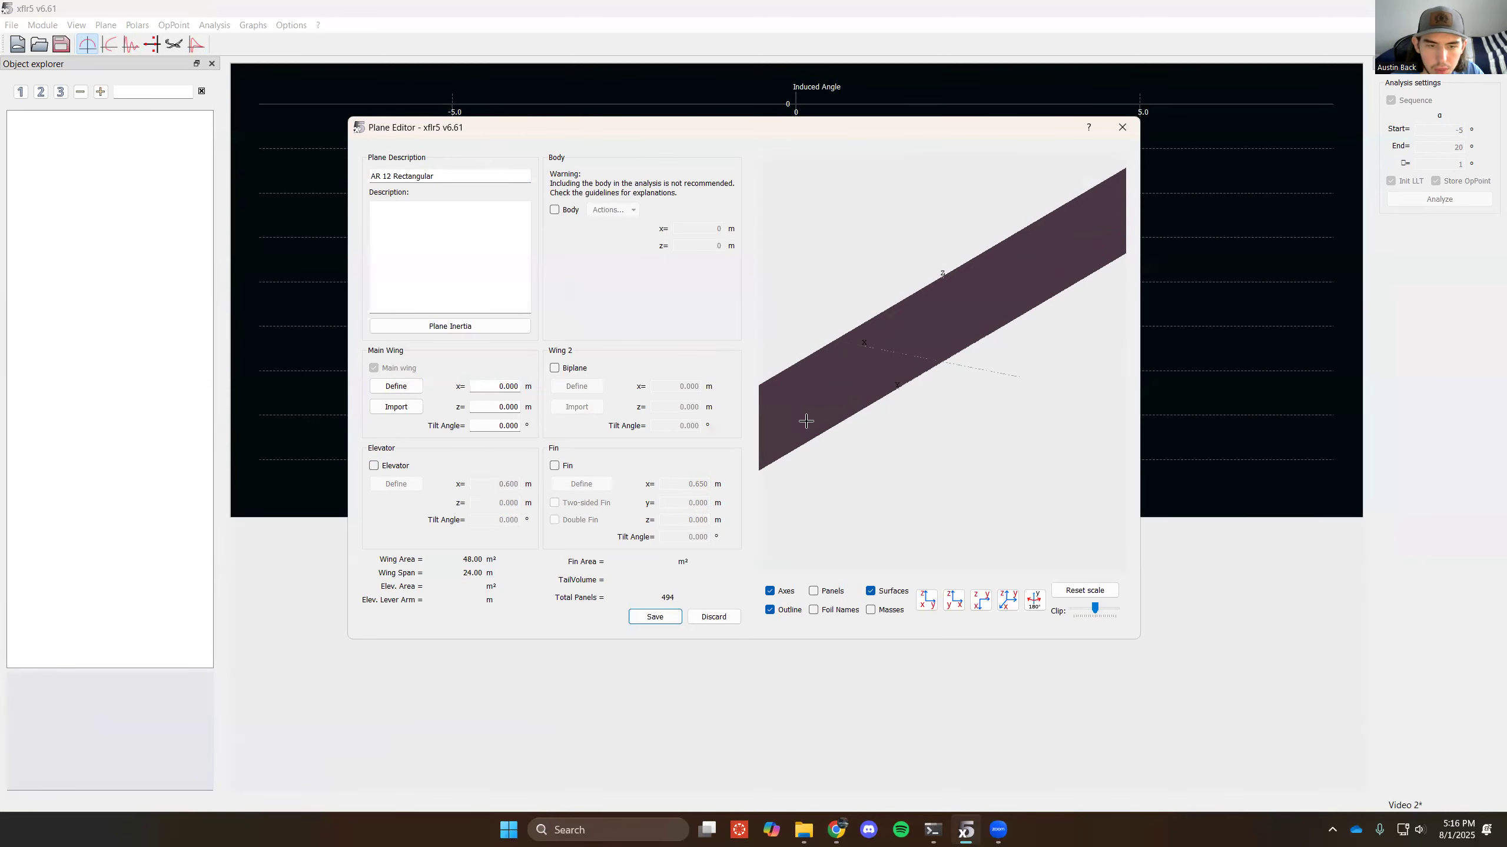
- Assign the NACA 4412 foil to the root and tip sections of the main wing, and save the wing and plane
click(381, 386)
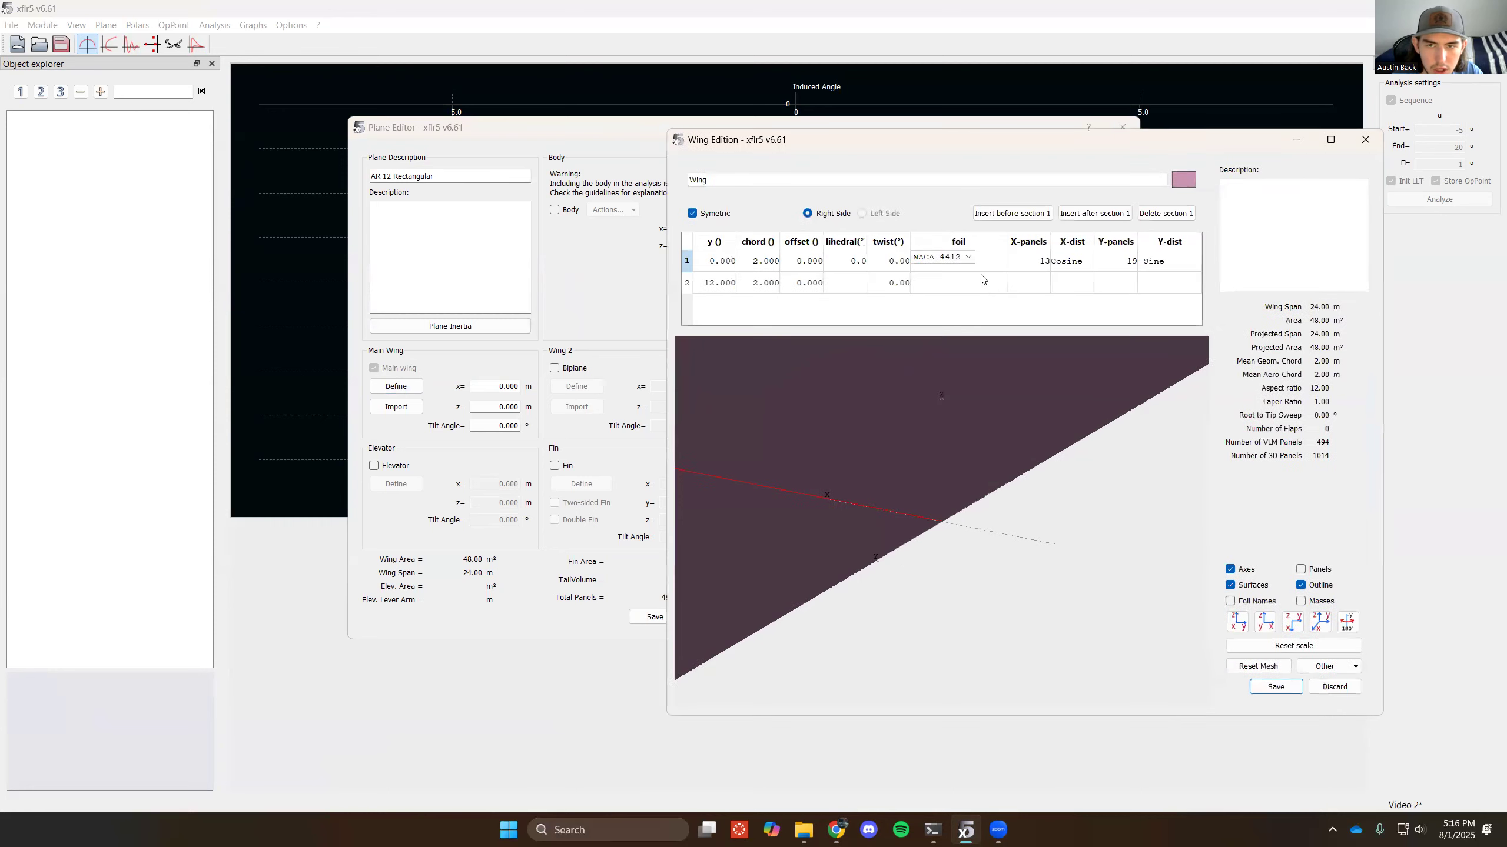
click(1275, 687)
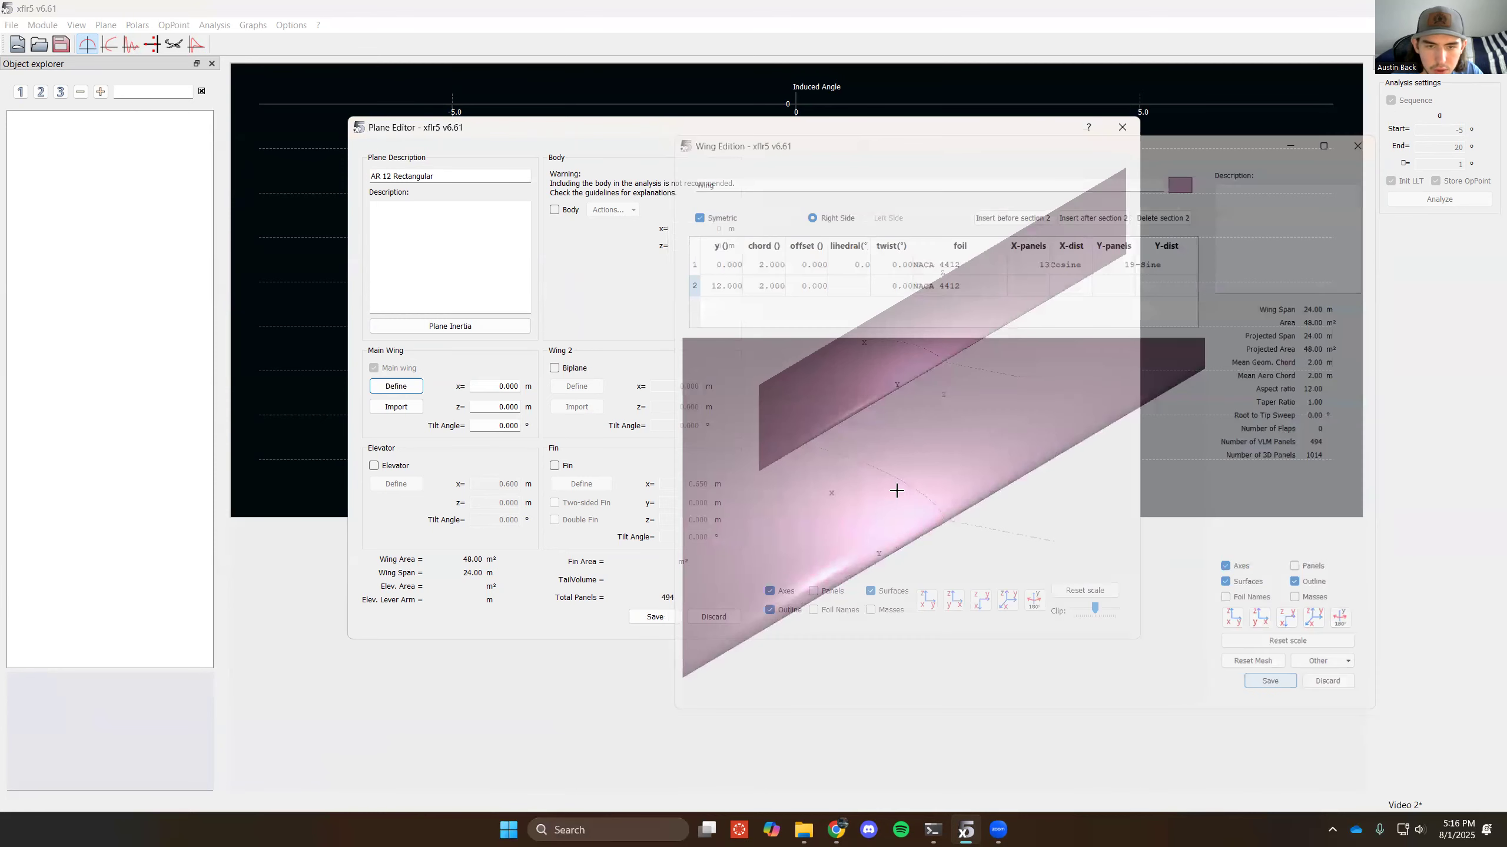
scroll(931, 362, down, 5)
scroll(931, 361, up, 5)
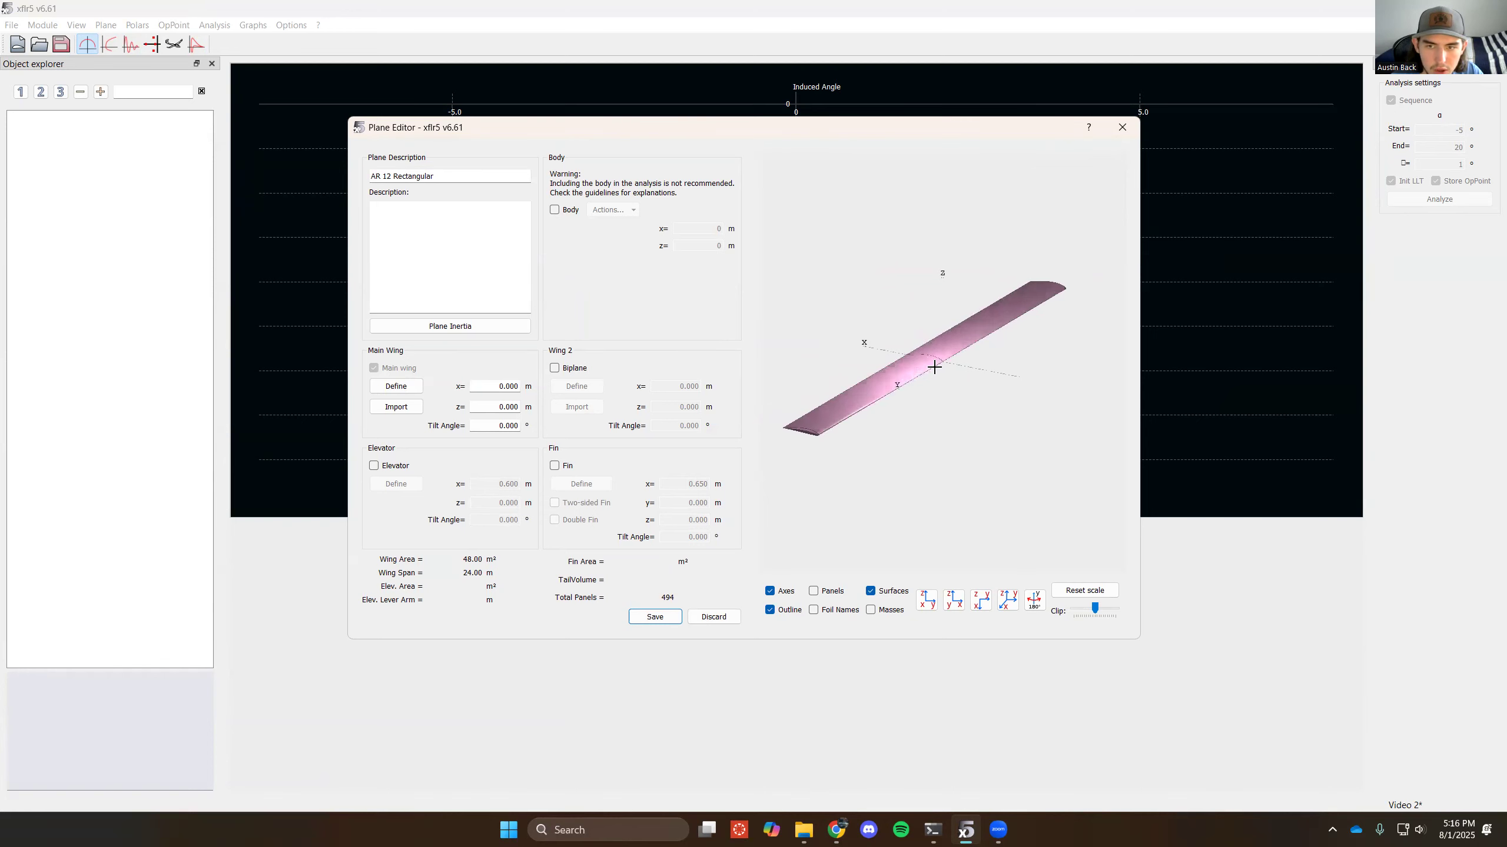
click(655, 617)
- Start another new plane named "AR 12 TR 0.3" with its elevator and fin removed
click(104, 25)
click(142, 38)
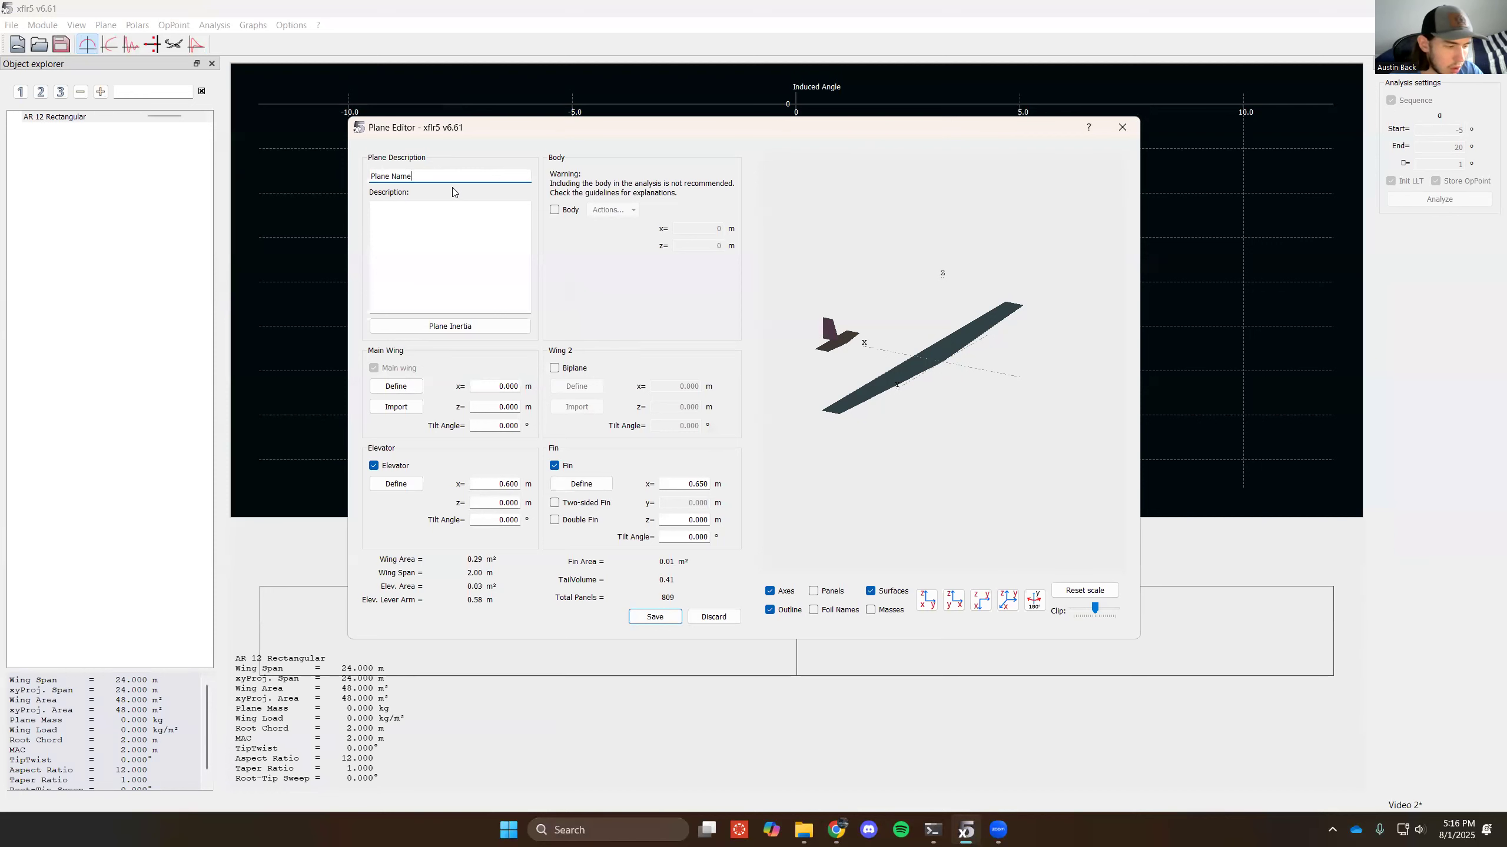
key(ctrl+a)
key(BackSpace)
text(A)
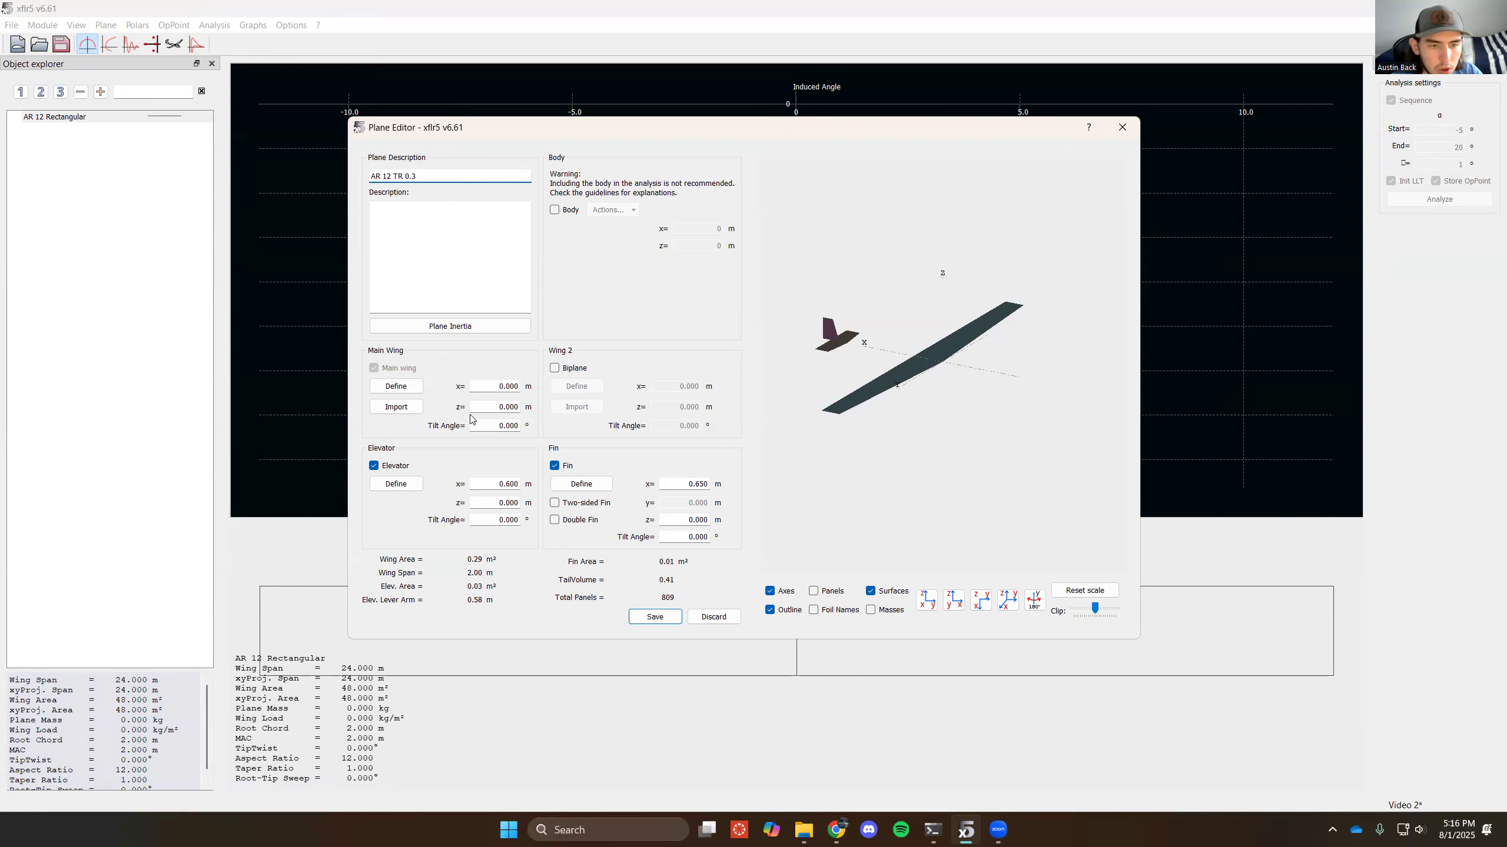
click(404, 467)
click(557, 467)
- Assign the NACA 4412 foil to both sections of the AR 12 TR 0.3 main wing
click(406, 389)
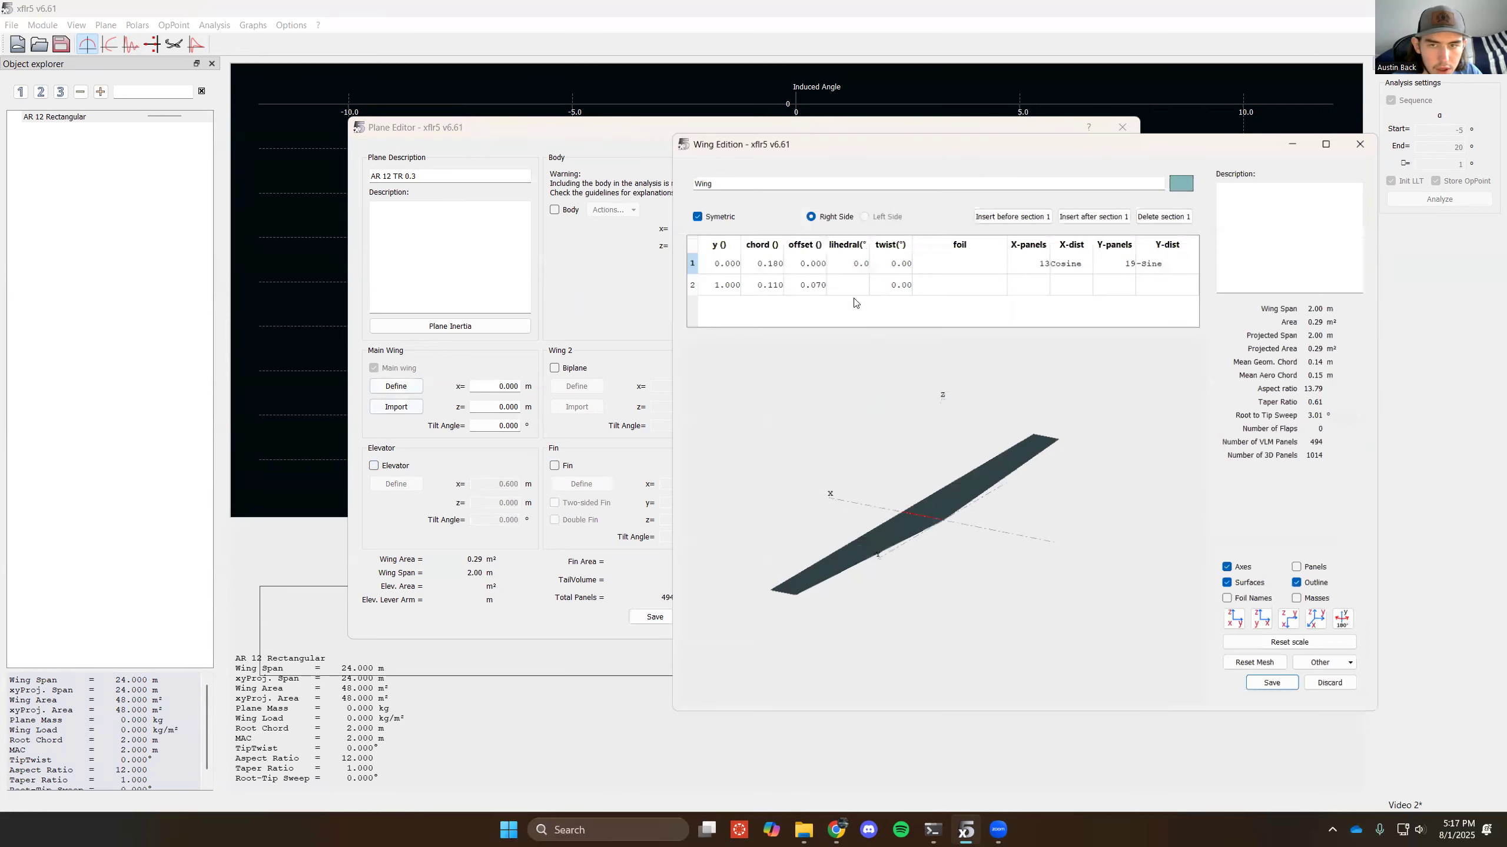
click(933, 270)
click(935, 286)
- Set the wing's tip section to a y position of 7.8 m, a chord of 0.6 m and zero offset
click(714, 286)
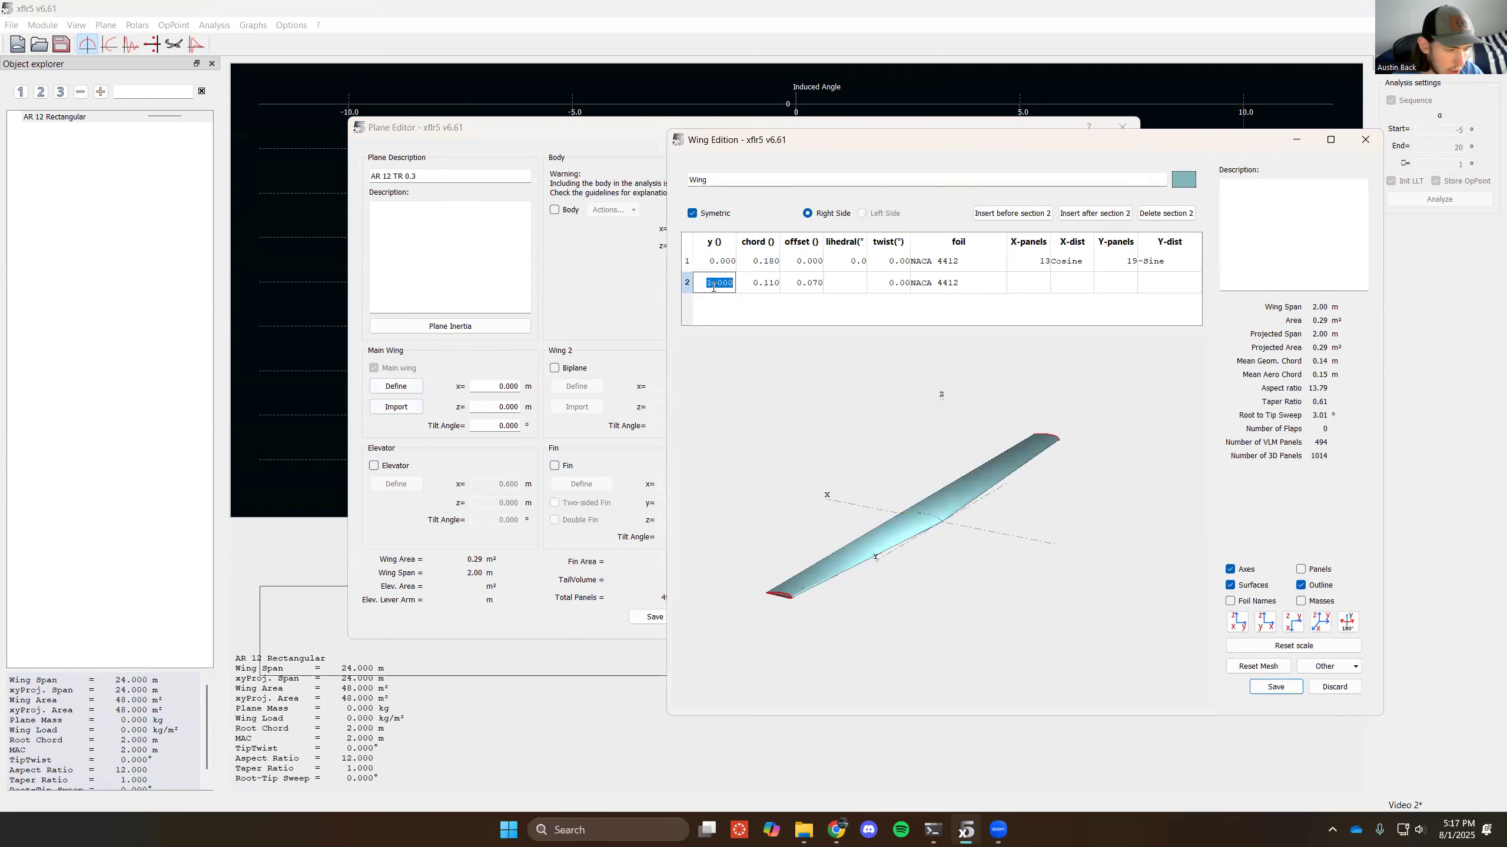
key(BackSpace)
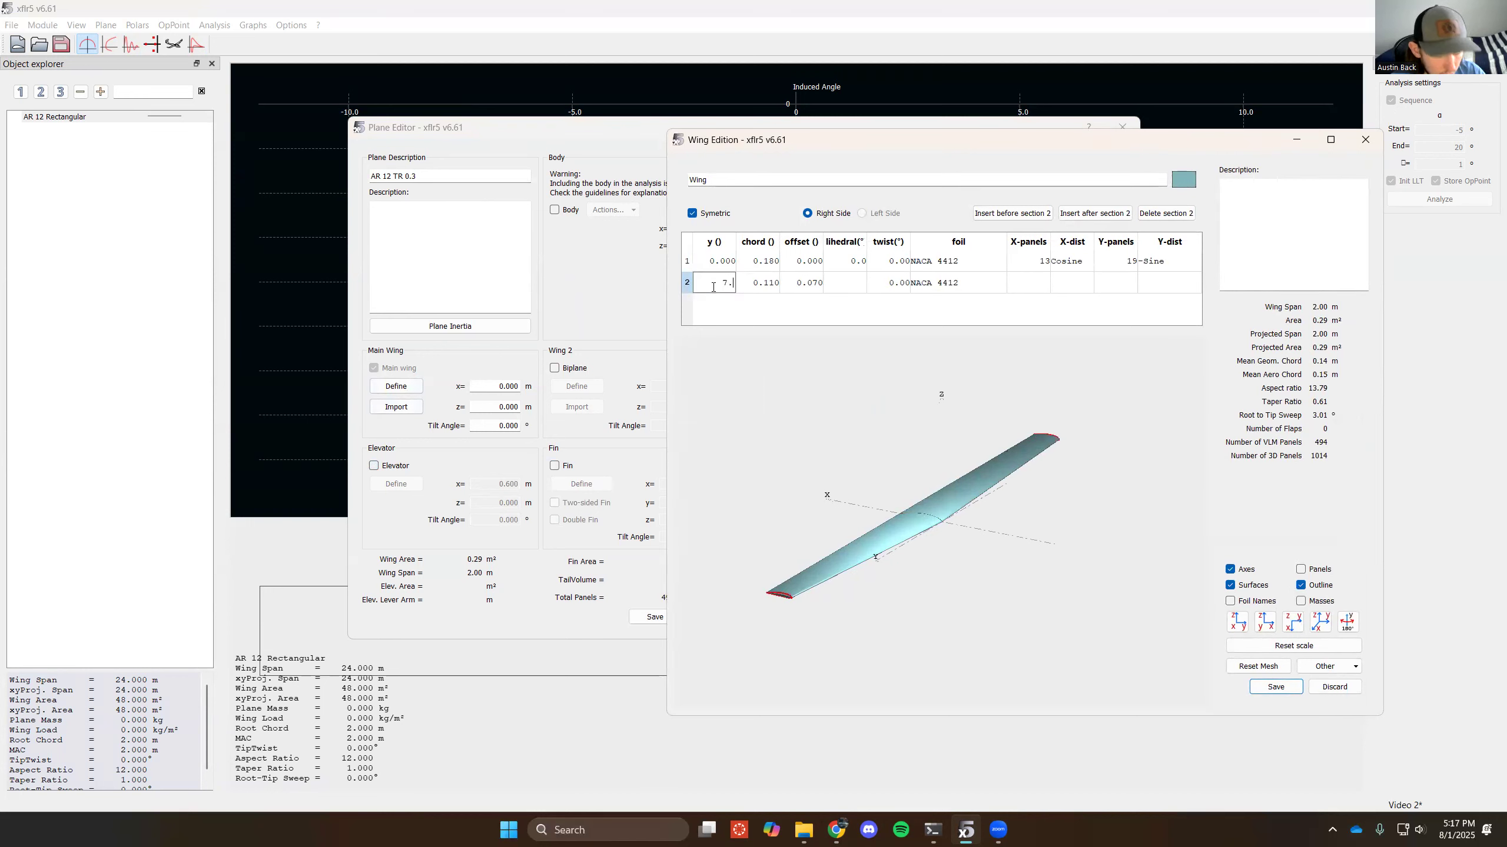
click(759, 285)
key(BackSpace)
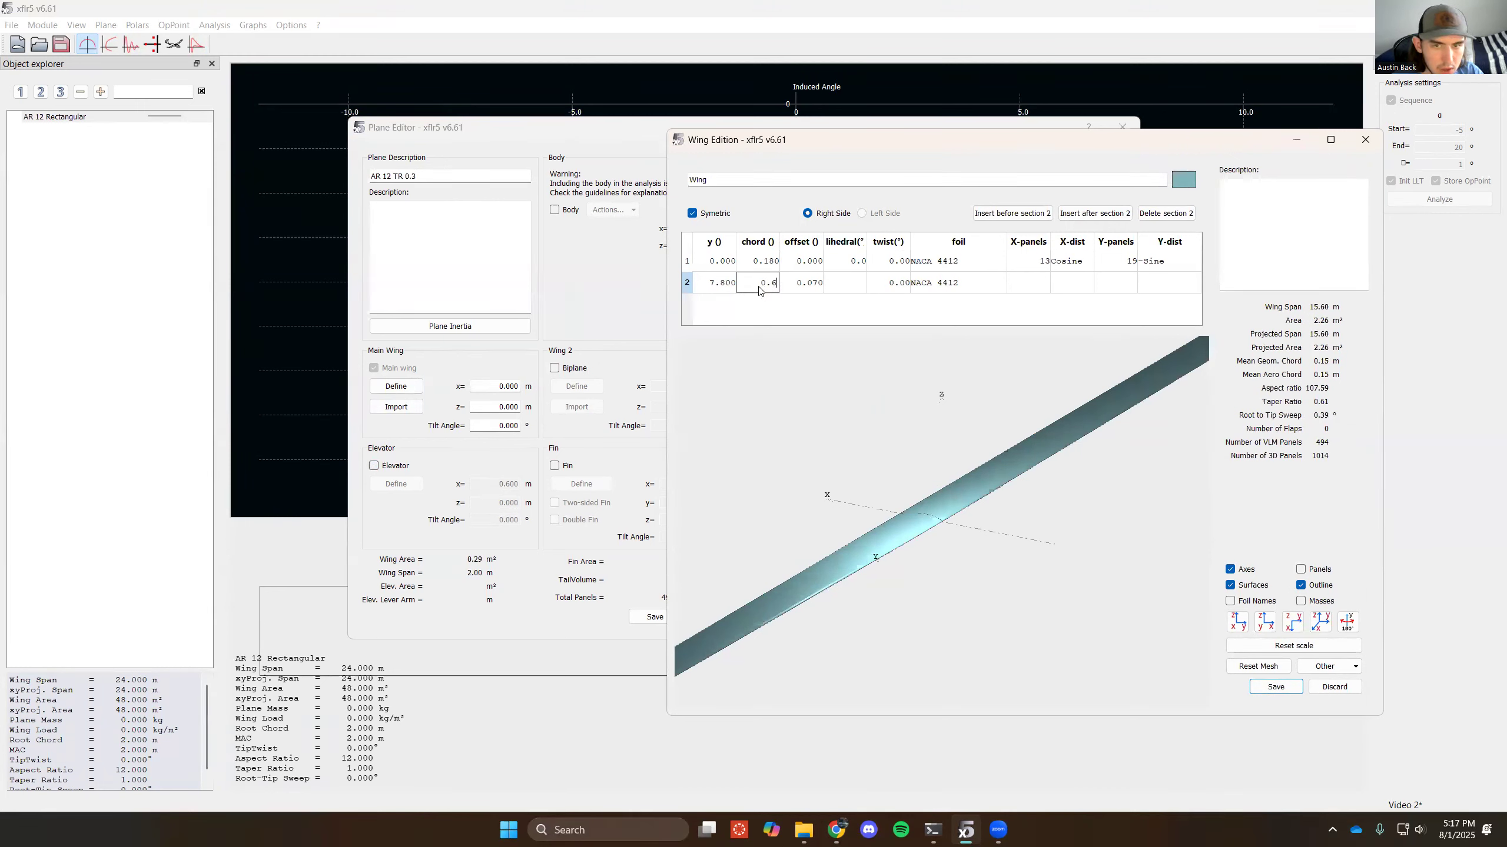
text(0.6)
key(Return)
click(793, 275)
text(0)
key(Return)
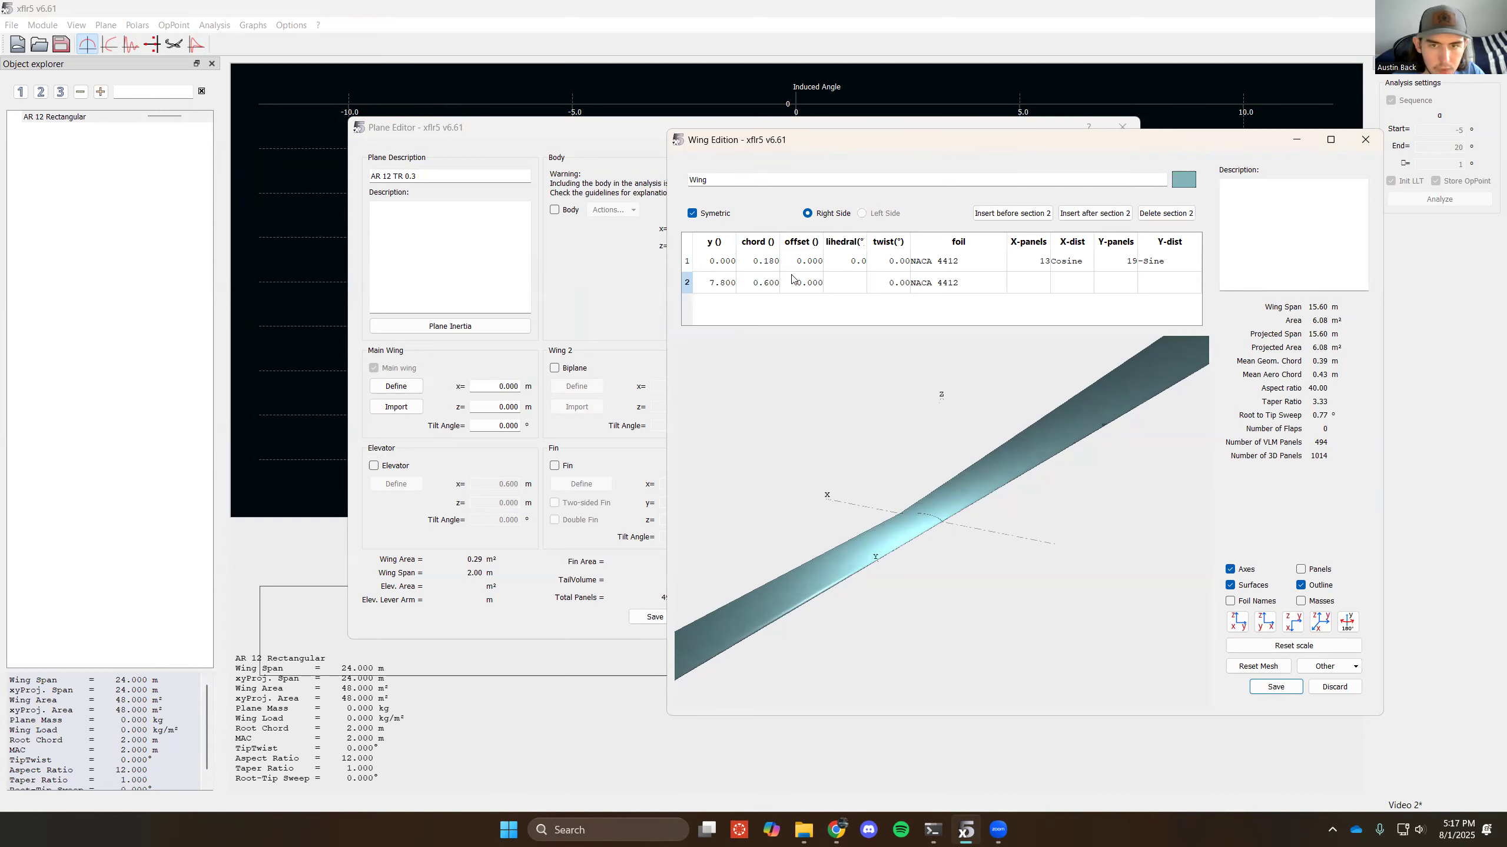
- Set the tapered wing's root chord to 2 m, and save the wing and the AR 12 TR 0.3 plane
click(769, 262)
text(2)
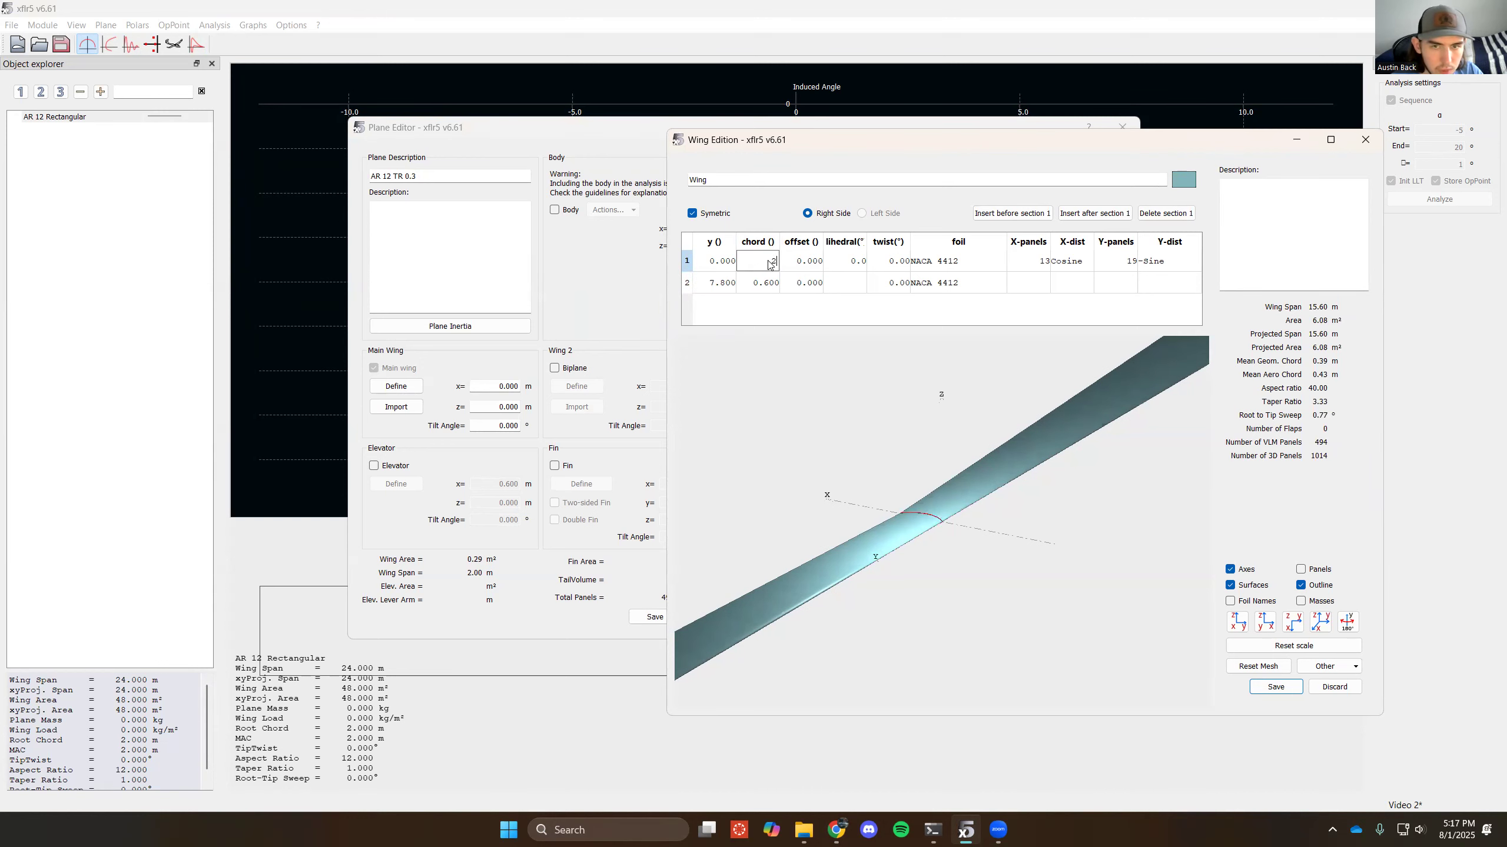
key(Return)
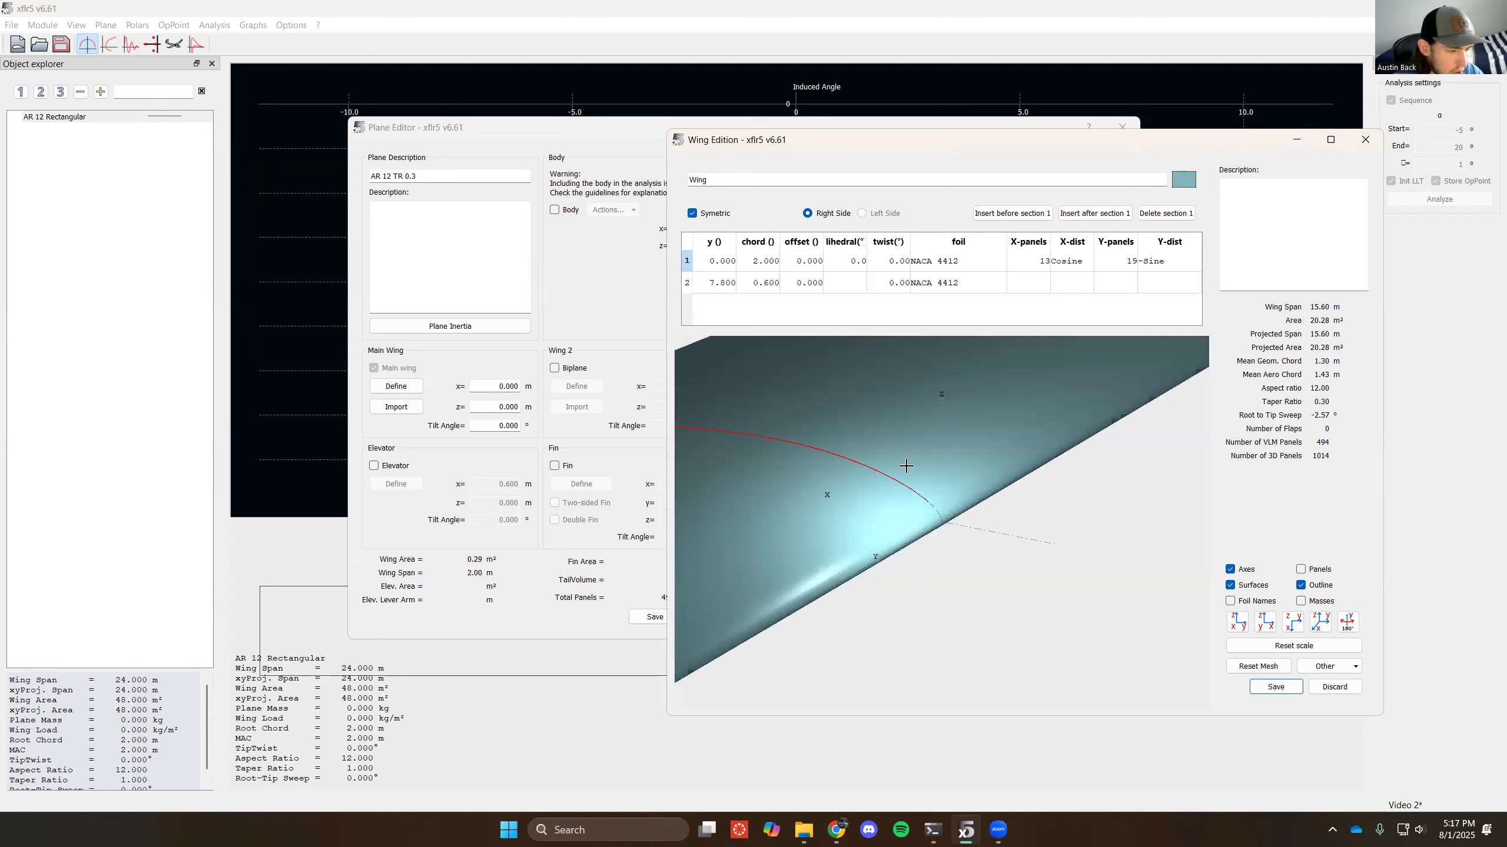
scroll(903, 465, down, 6)
scroll(927, 520, up, 2)
click(1276, 687)
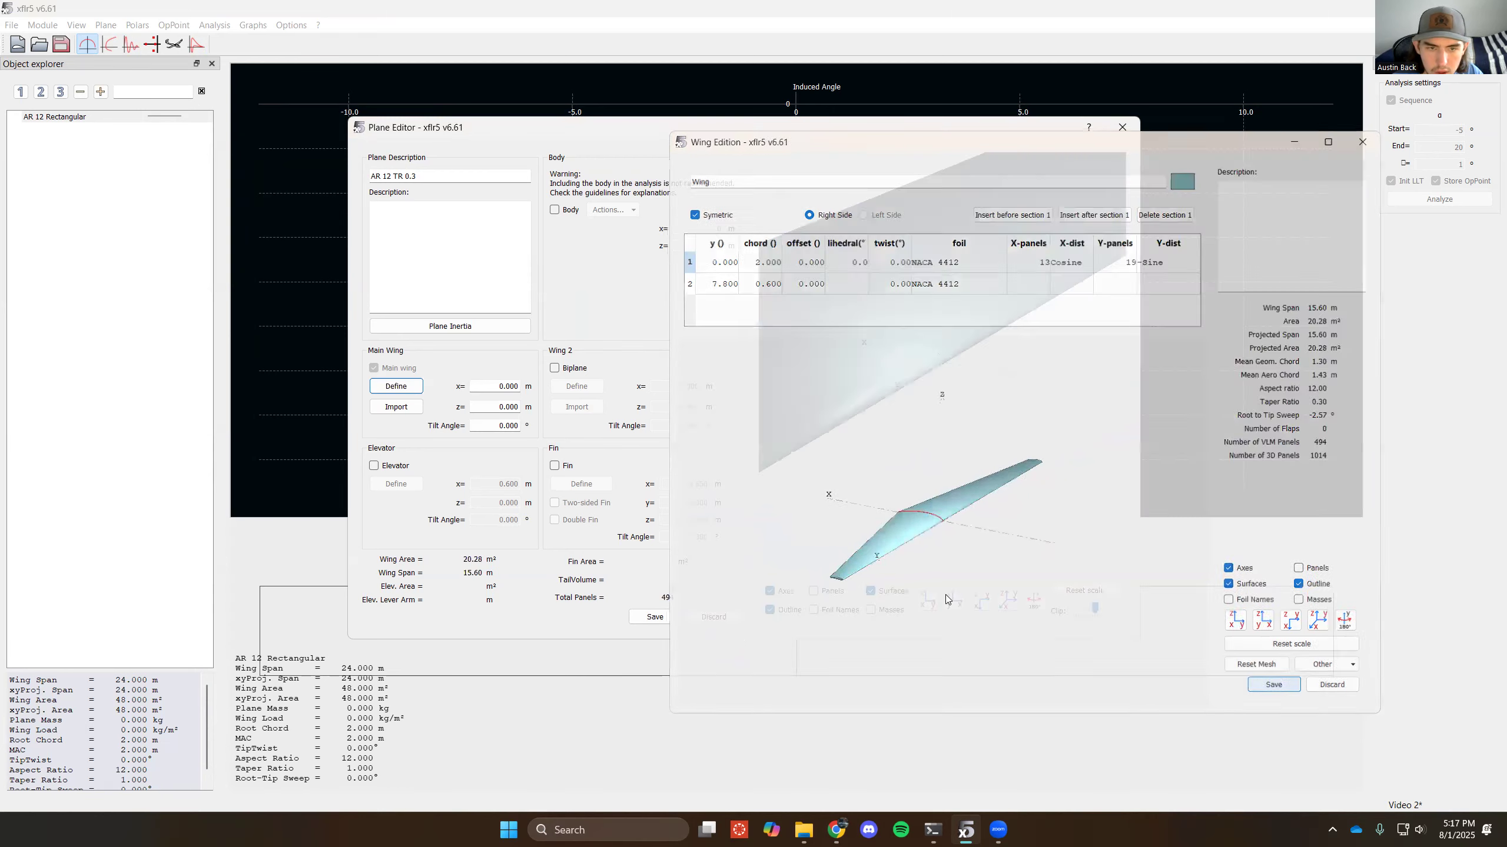
click(669, 616)
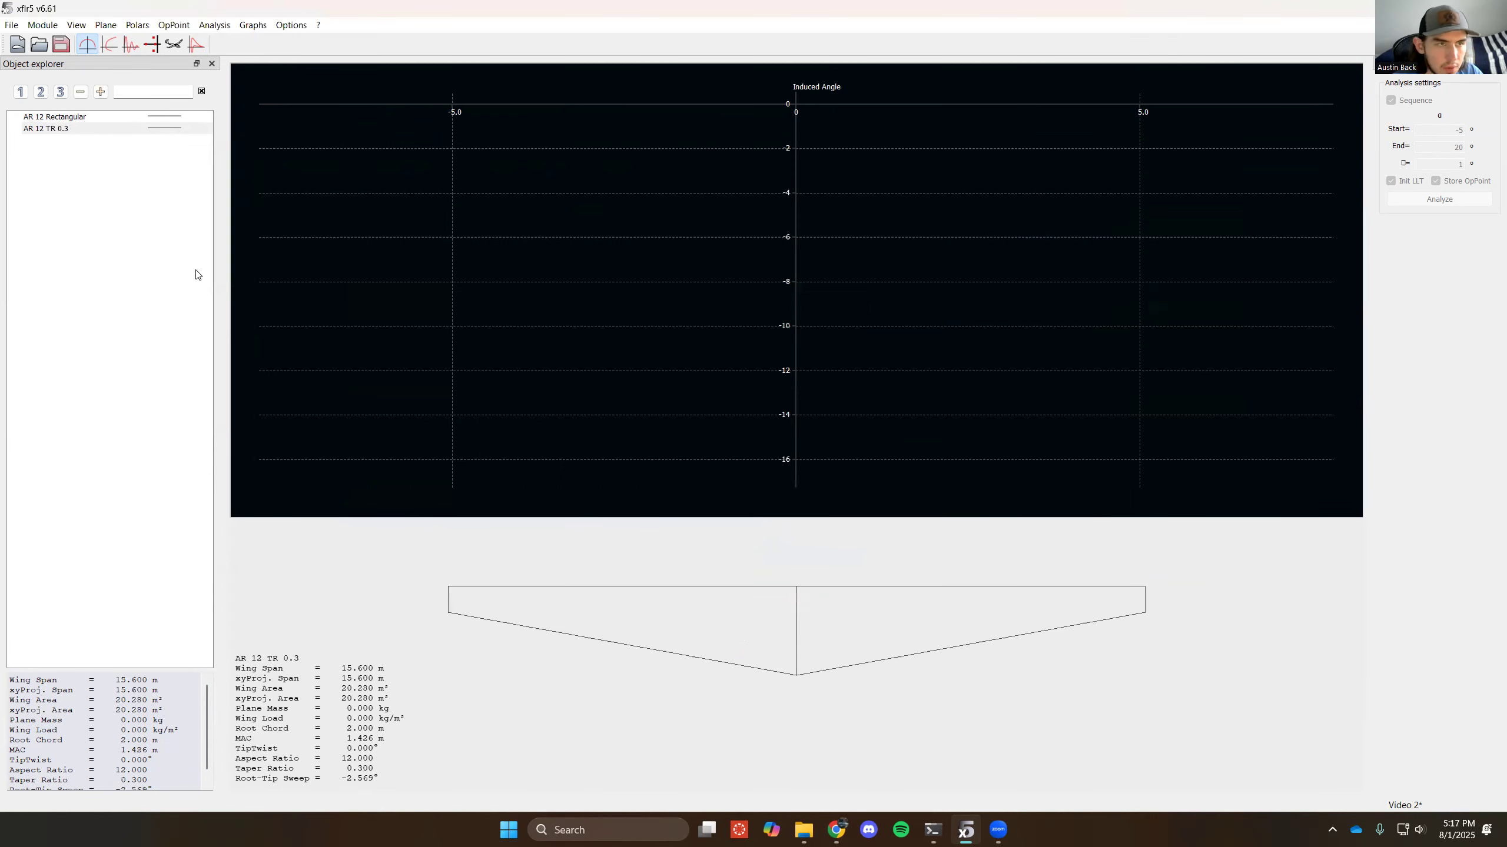
- Start a new plane named "AR 6 Rectangular" with its elevator and fin removed
click(107, 31)
click(142, 41)
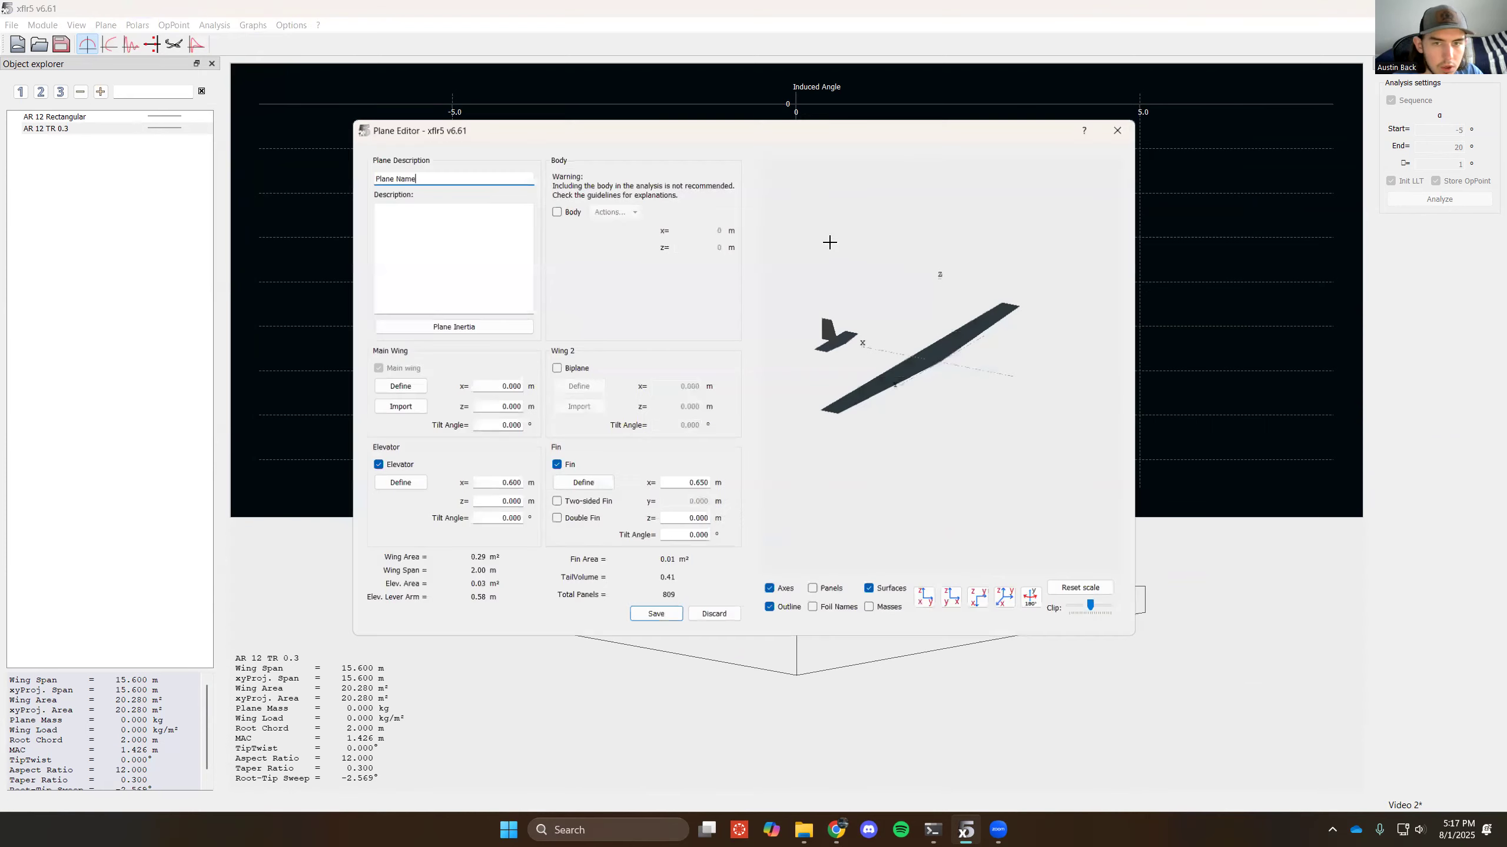
key(BackSpace)
key(BackSpace)
key(BackSpace)
key(BackSpace)
key(BackSpace)
key(BackSpace)
key(BackSpace)
key(BackSpace)
key(BackSpace)
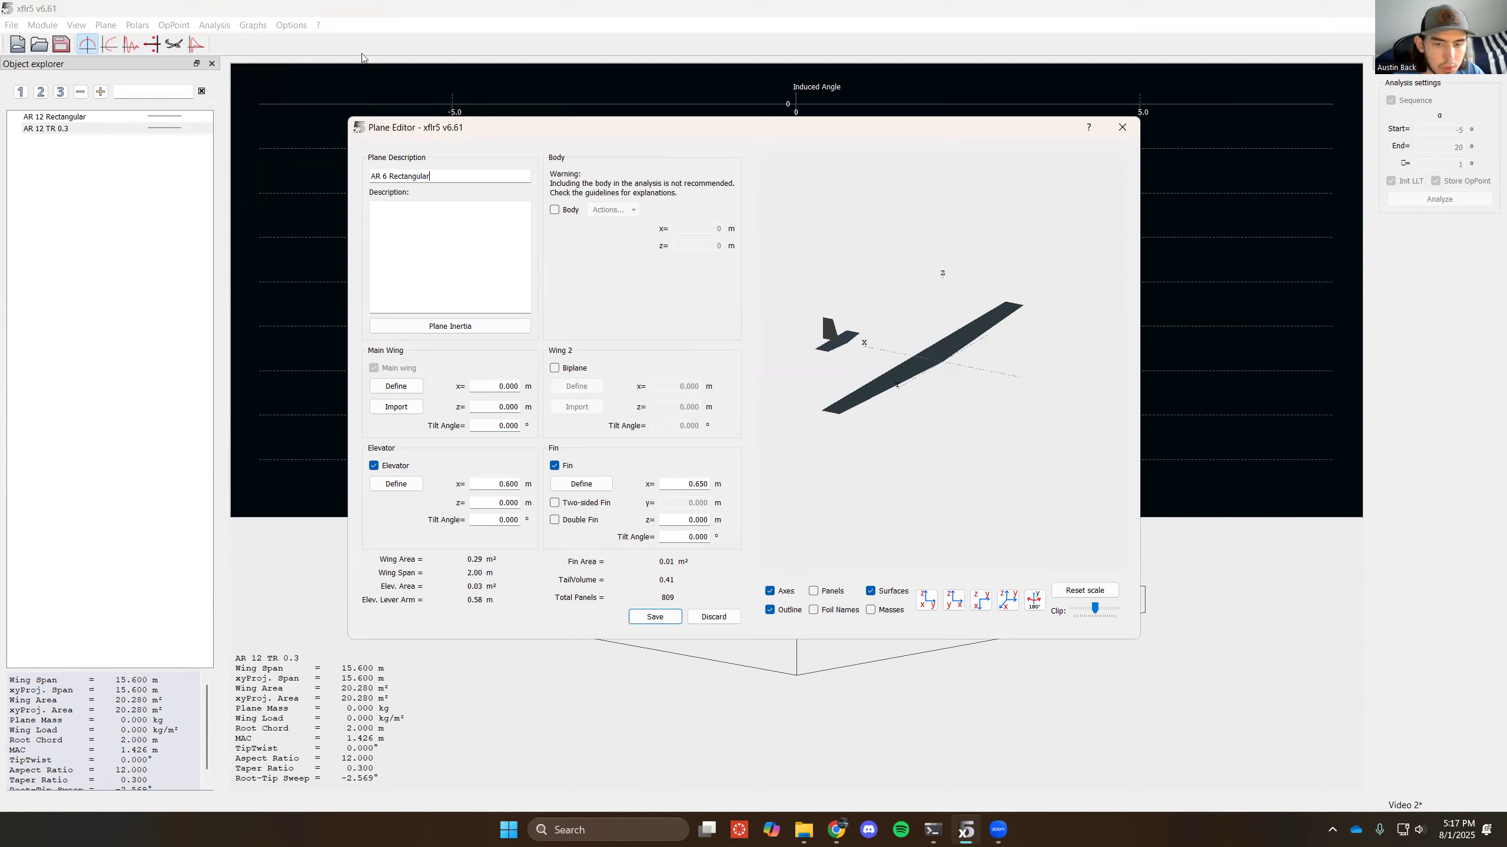
click(408, 467)
click(568, 466)
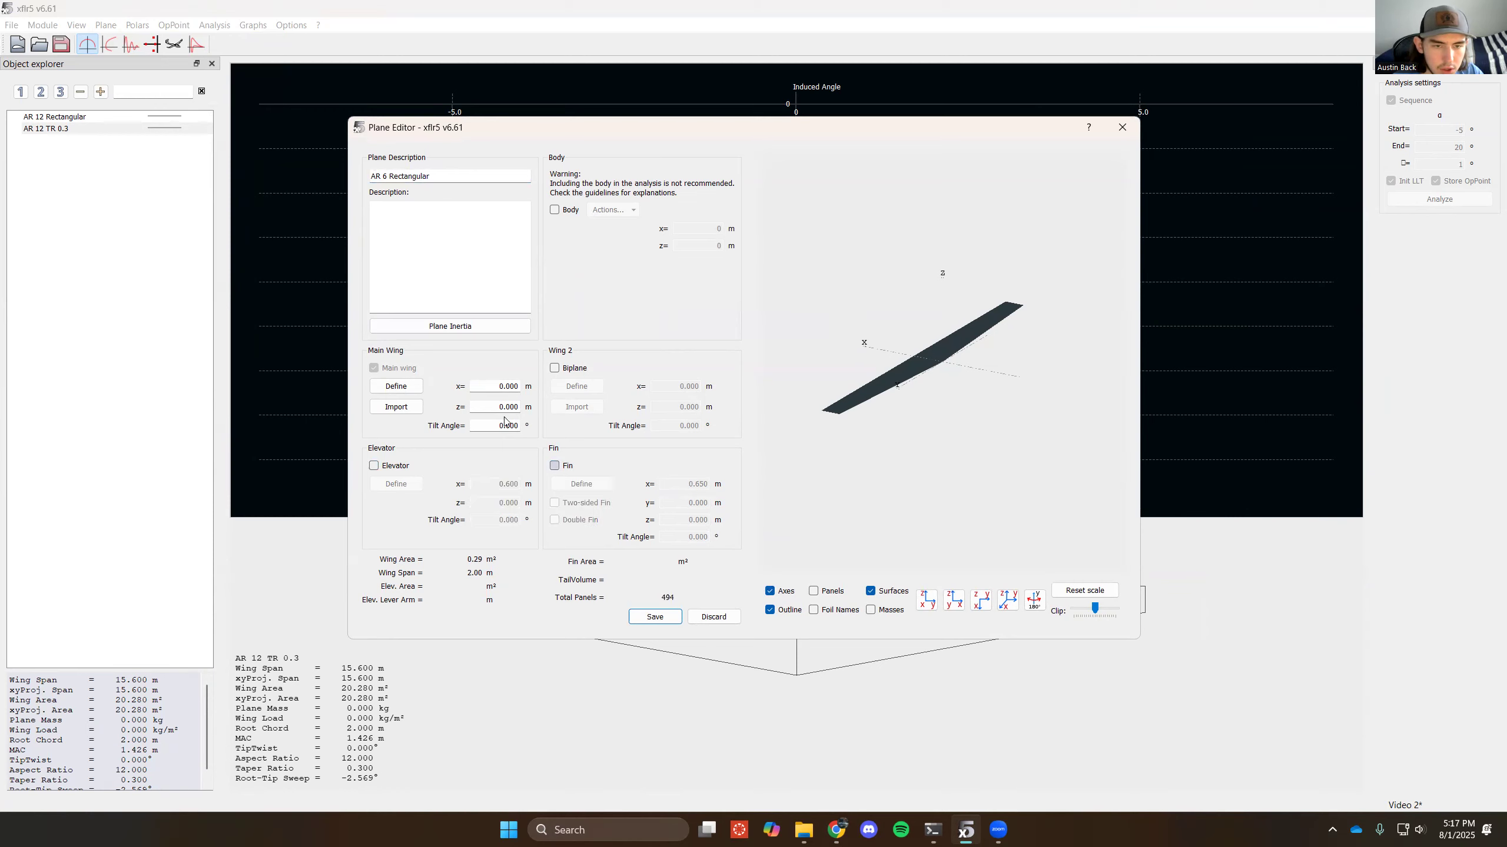
- Set the AR 6 Rectangular wing's tip section to a y position of 6 m, a chord of 2 m and zero offset
click(396, 386)
double_click(719, 282)
key(BackSpace)
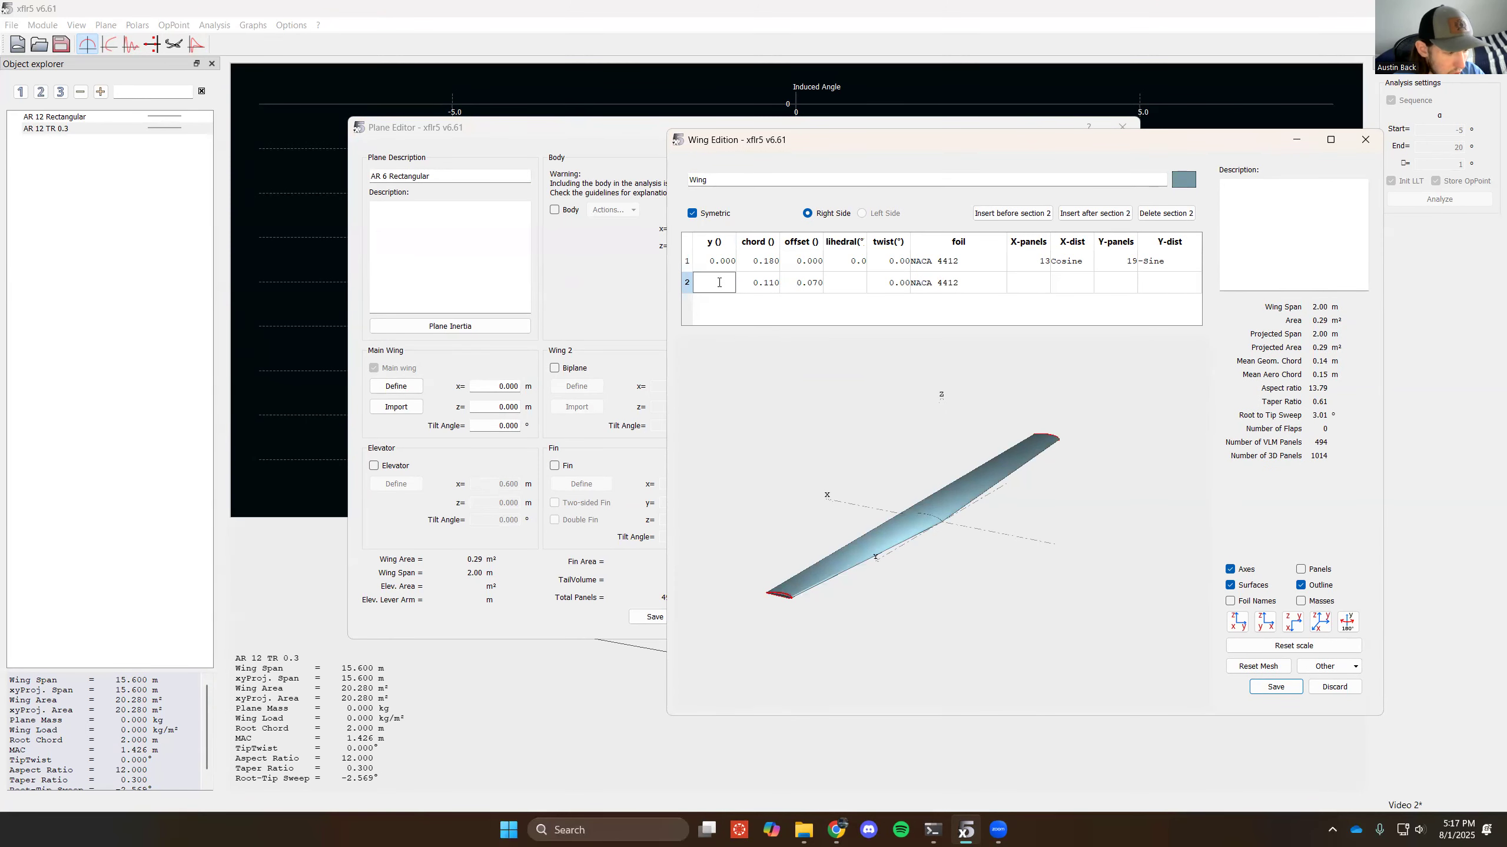
text(6)
key(Return)
double_click(765, 284)
text(2)
key(Return)
click(830, 285)
double_click(818, 284)
text(0)
key(Return)
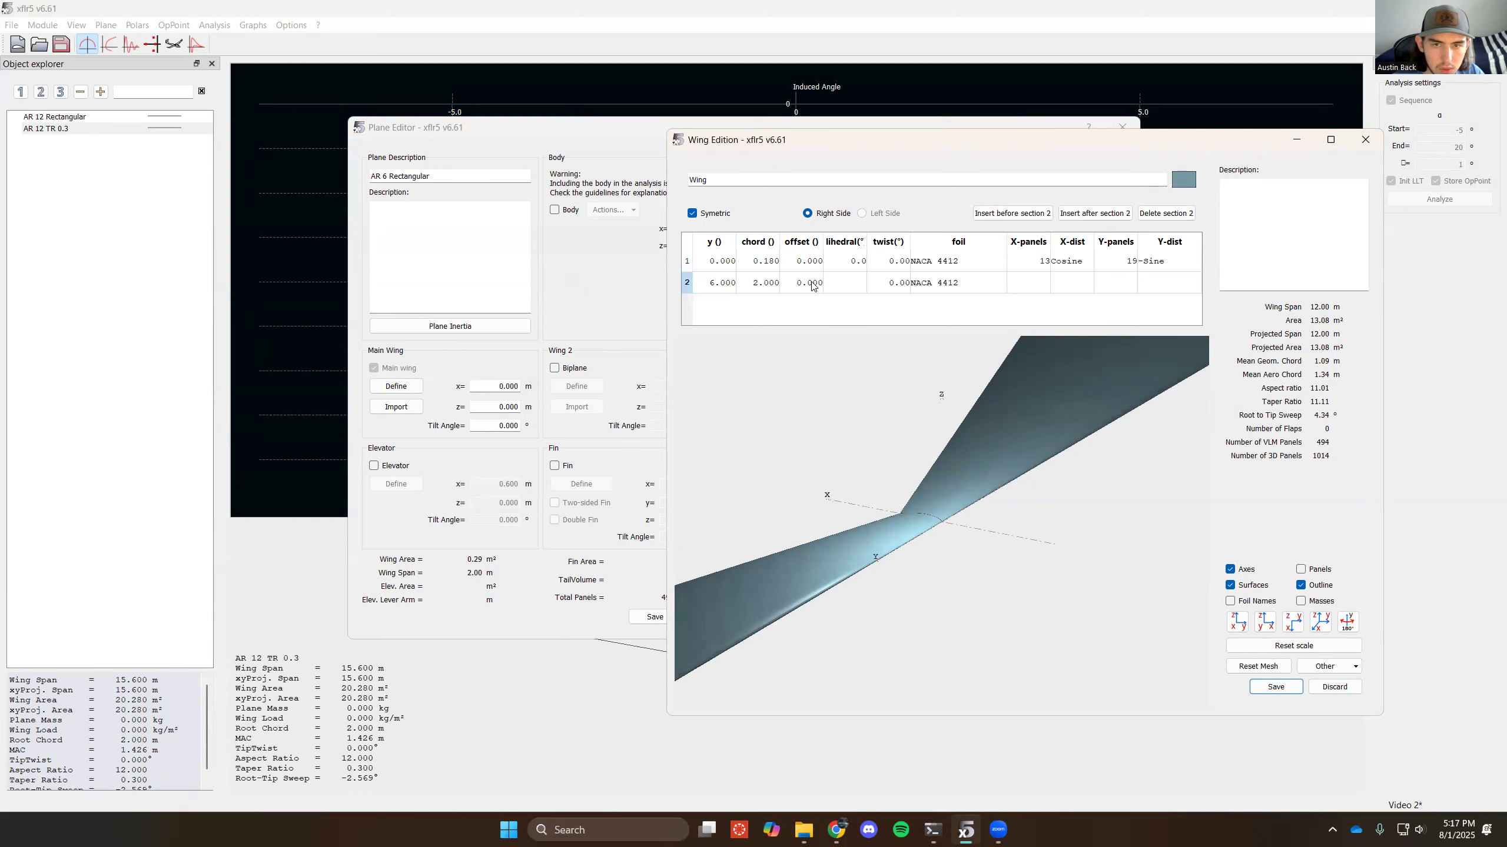
- Set the rectangular wing's root chord to 2 m, and save the wing and the AR 6 Rectangular plane
double_click(767, 262)
text(2)
key(Return)
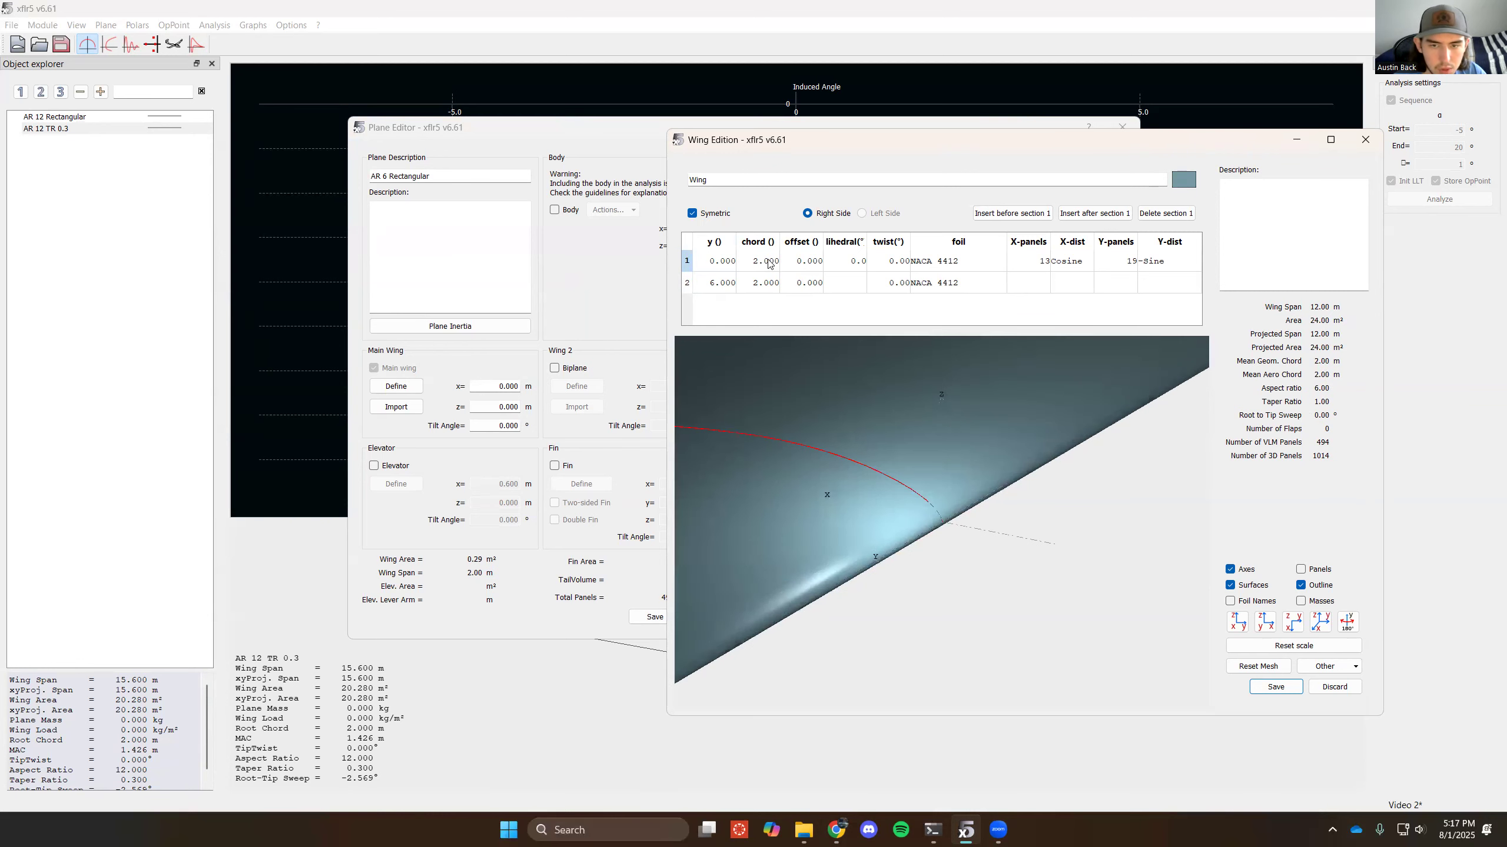
scroll(892, 612, down, 6)
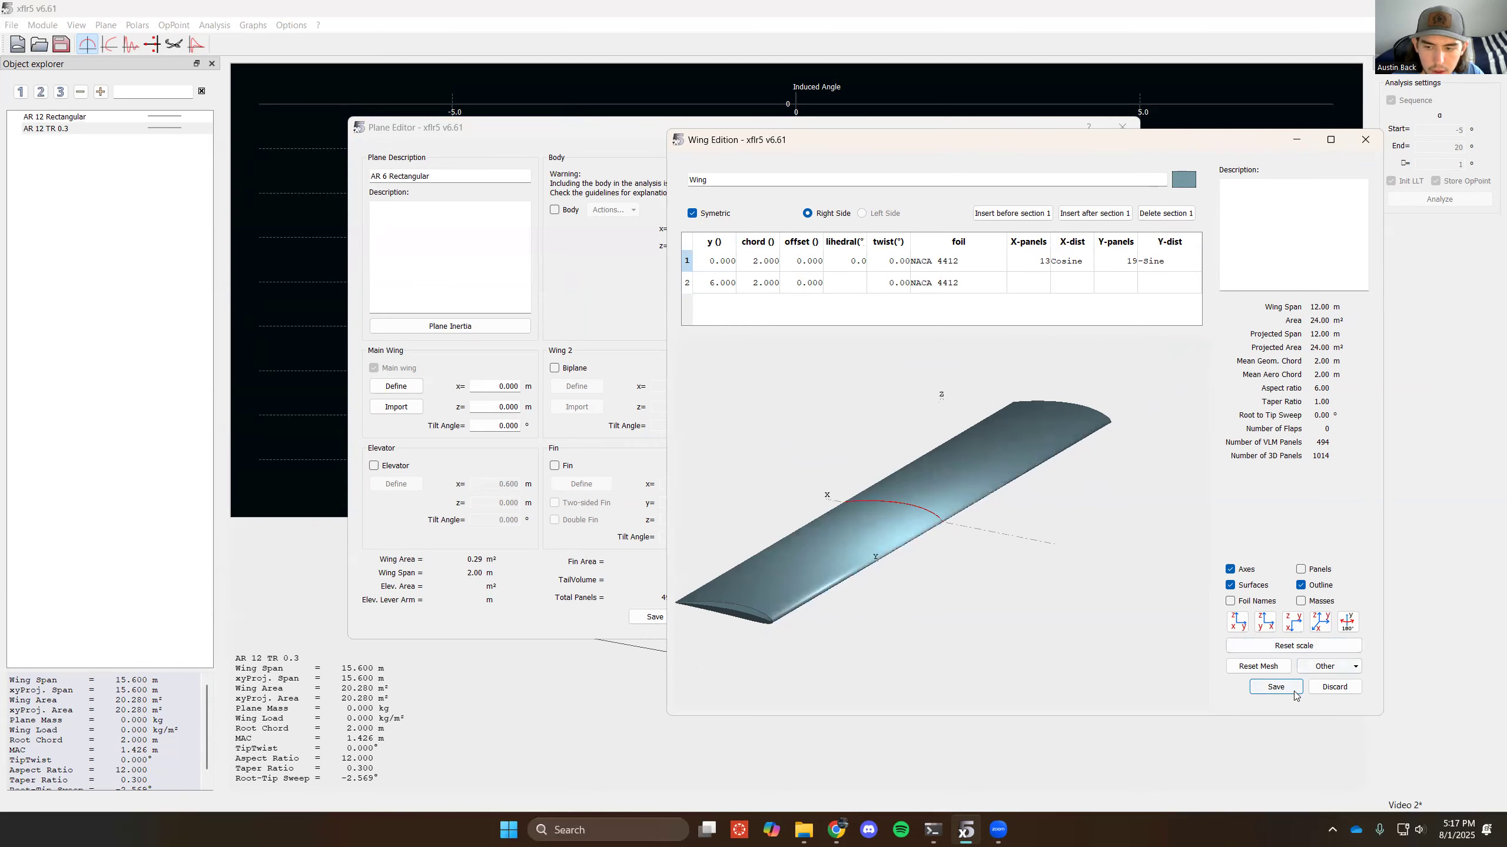
click(1276, 687)
click(655, 617)
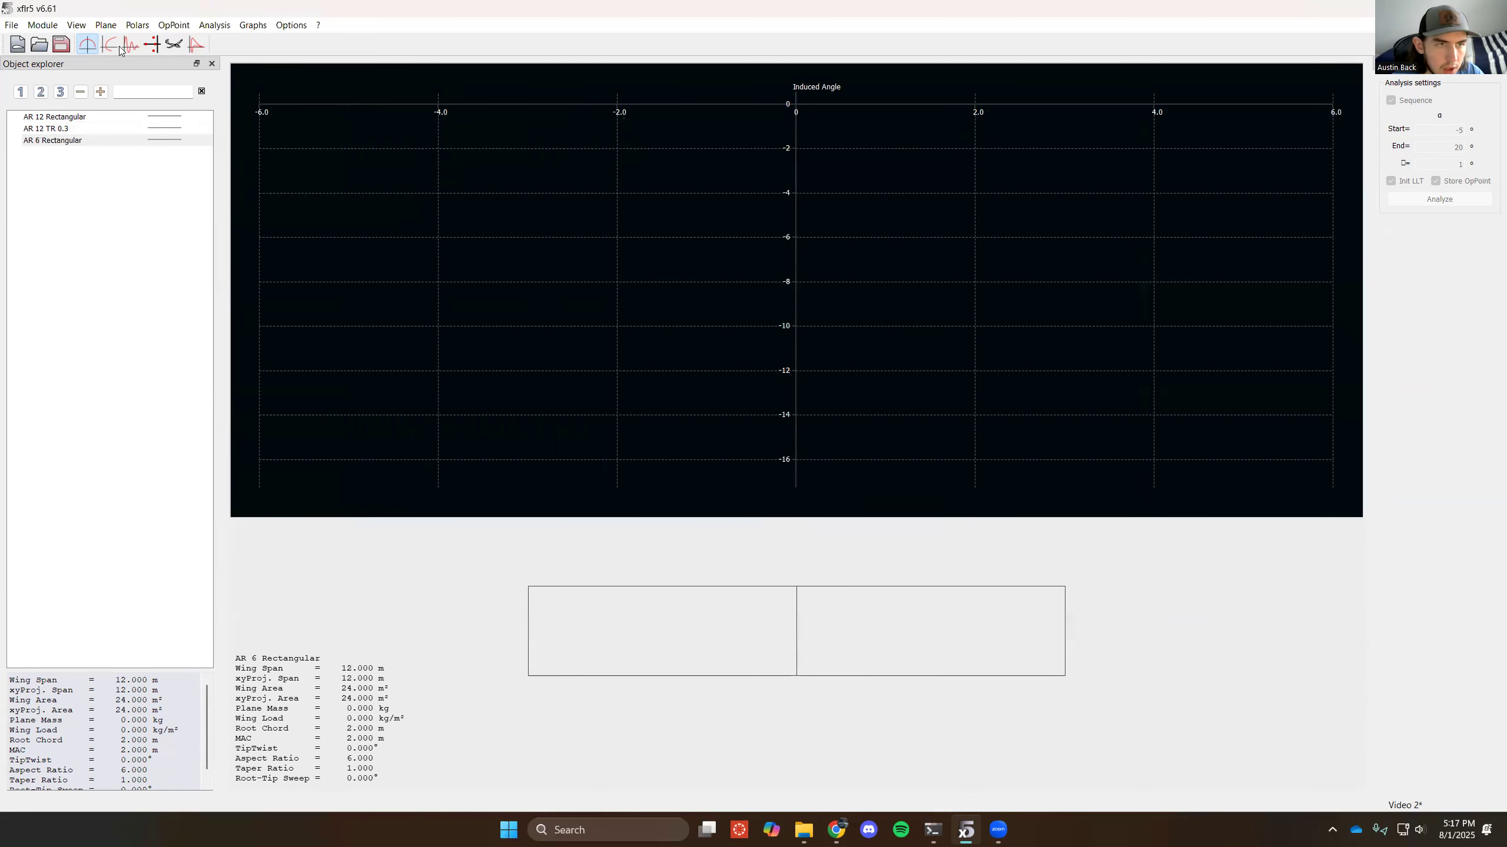
- Start a new plane named "AR 6 TR 0.3" with its elevator and fin removed
click(110, 25)
click(154, 39)
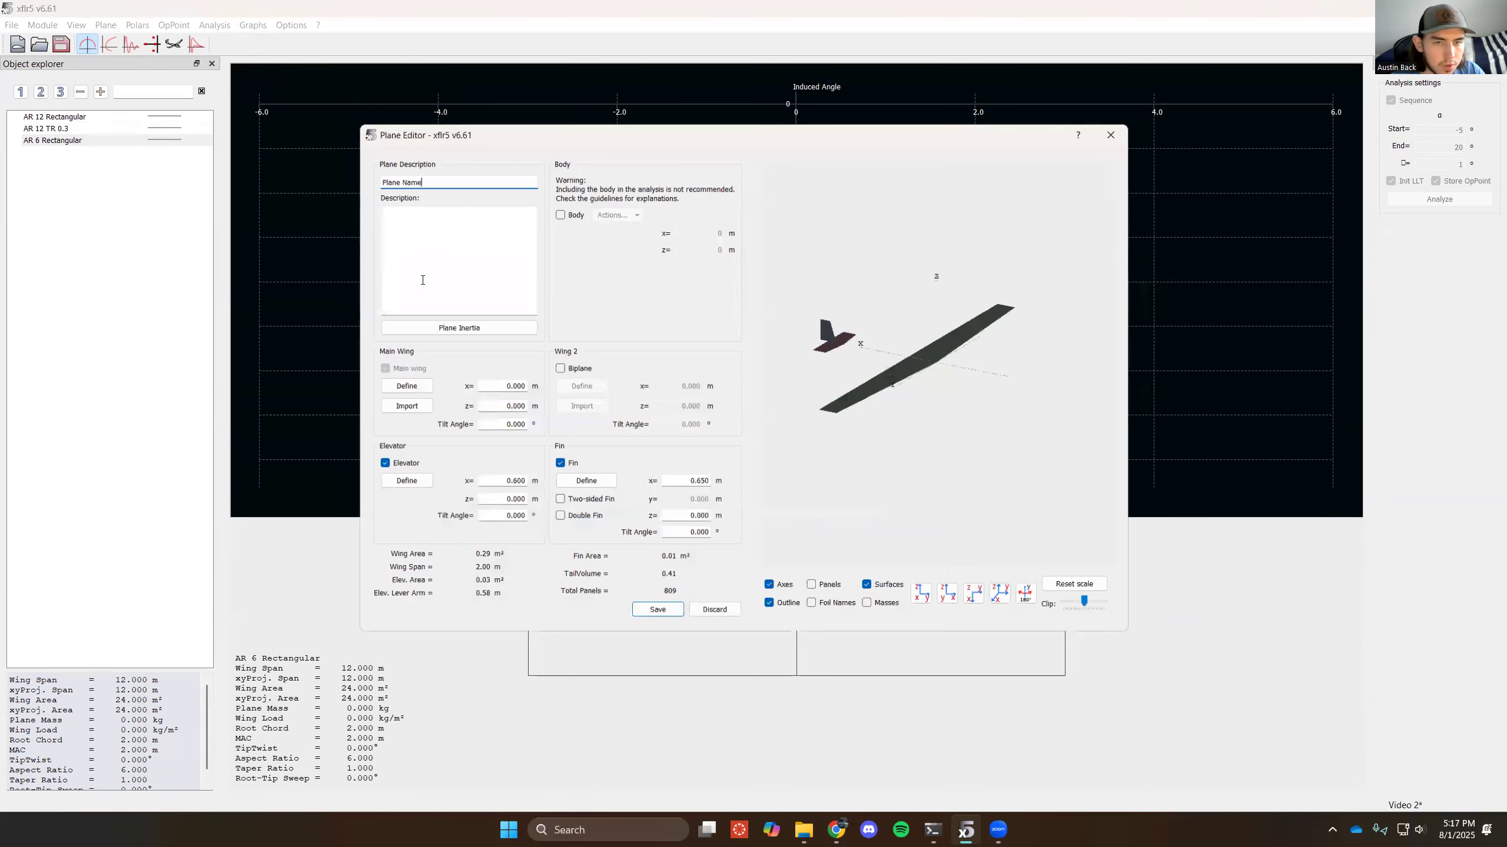
text(Pla)
text(AR 6 TR 0.3)
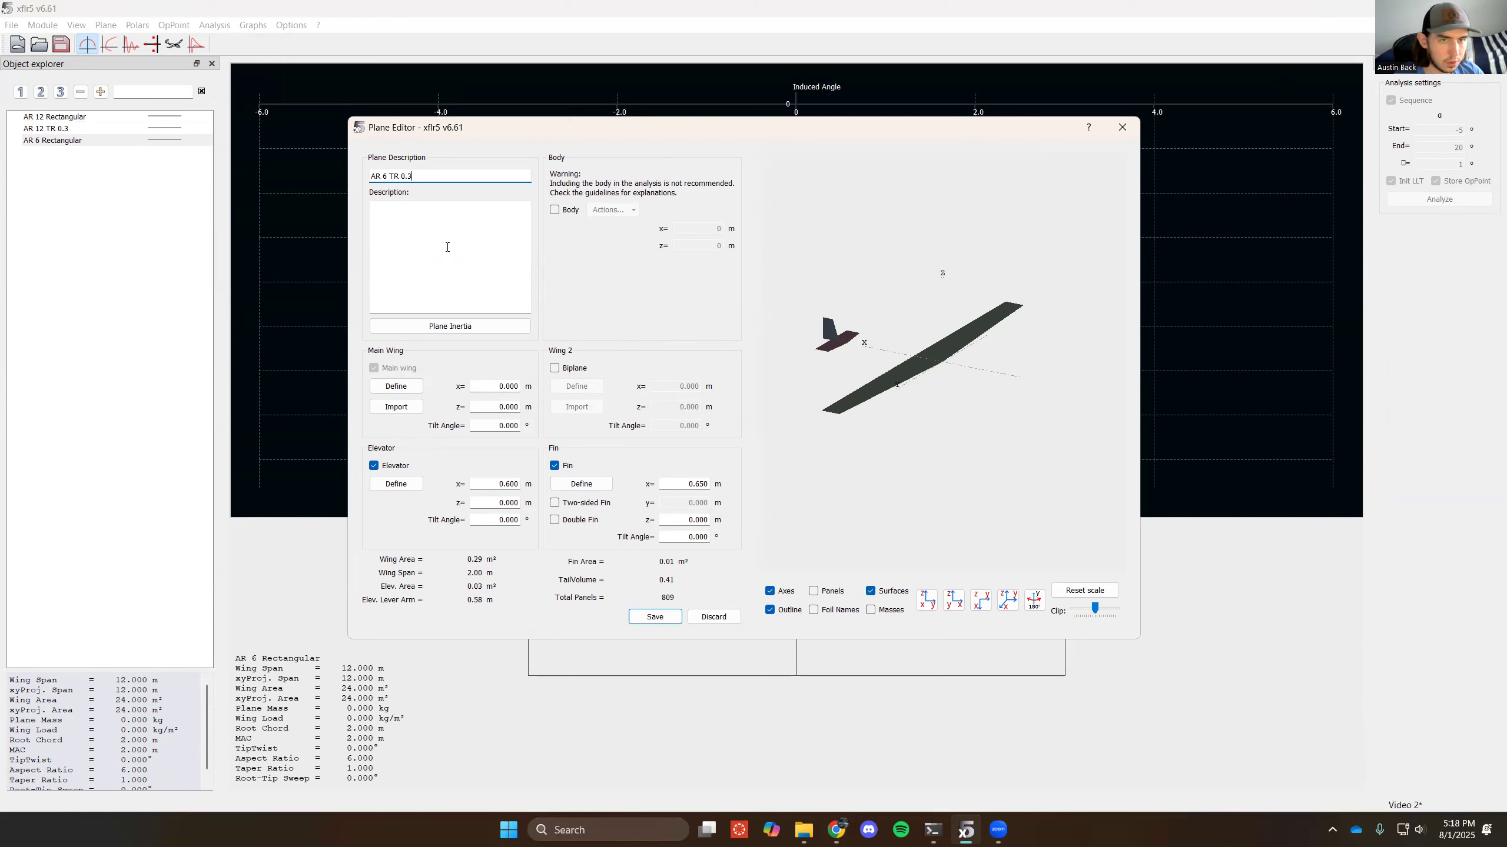
click(394, 466)
click(562, 465)
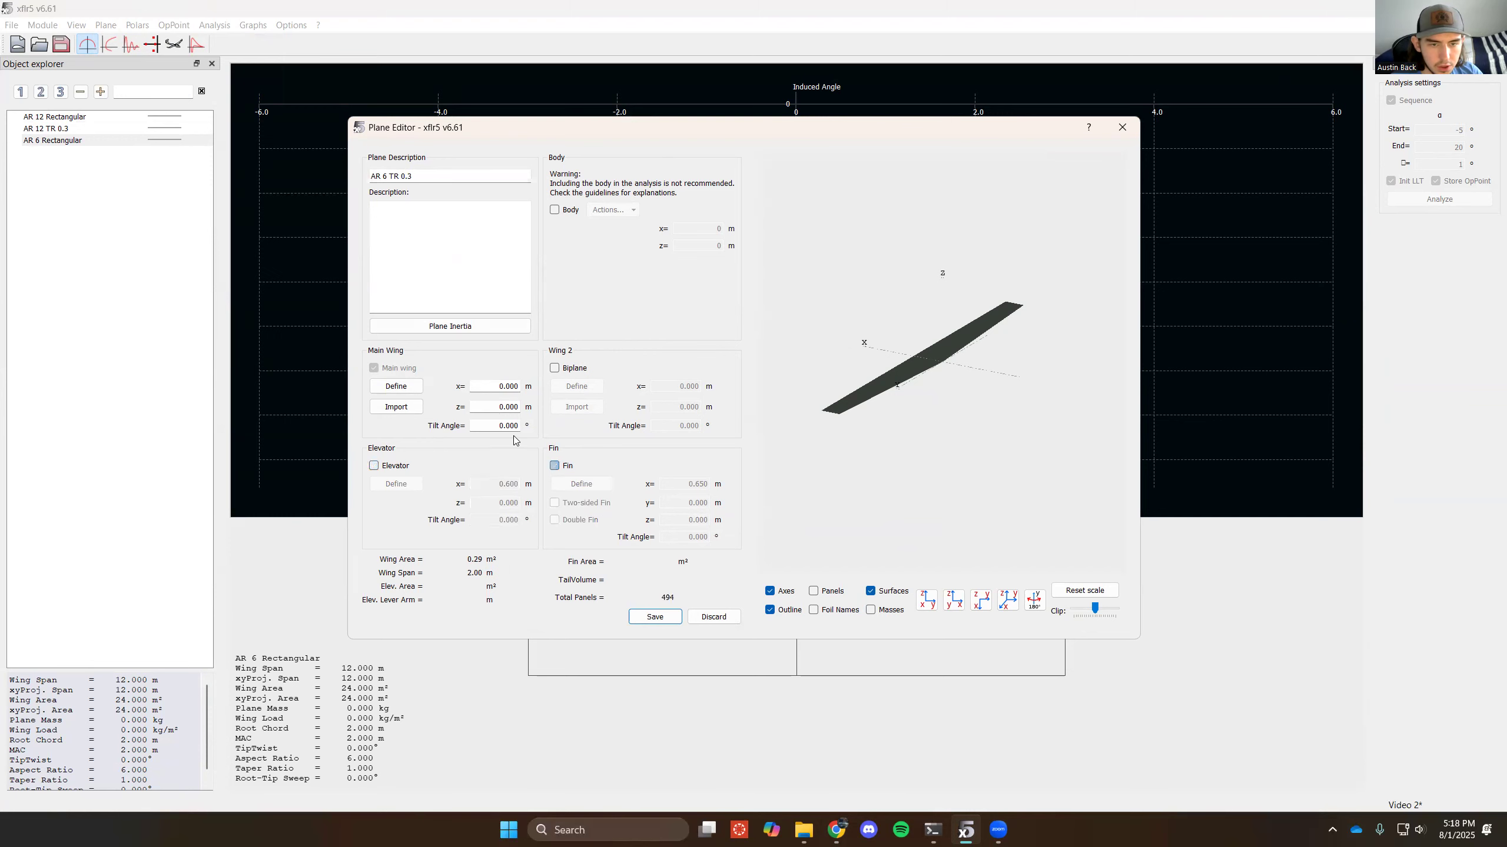
- Set the AR 6 TR 0.3 wing's tip section to a chord of 0.6 m, a y position of 3.9 m and zero offset
click(397, 386)
click(942, 290)
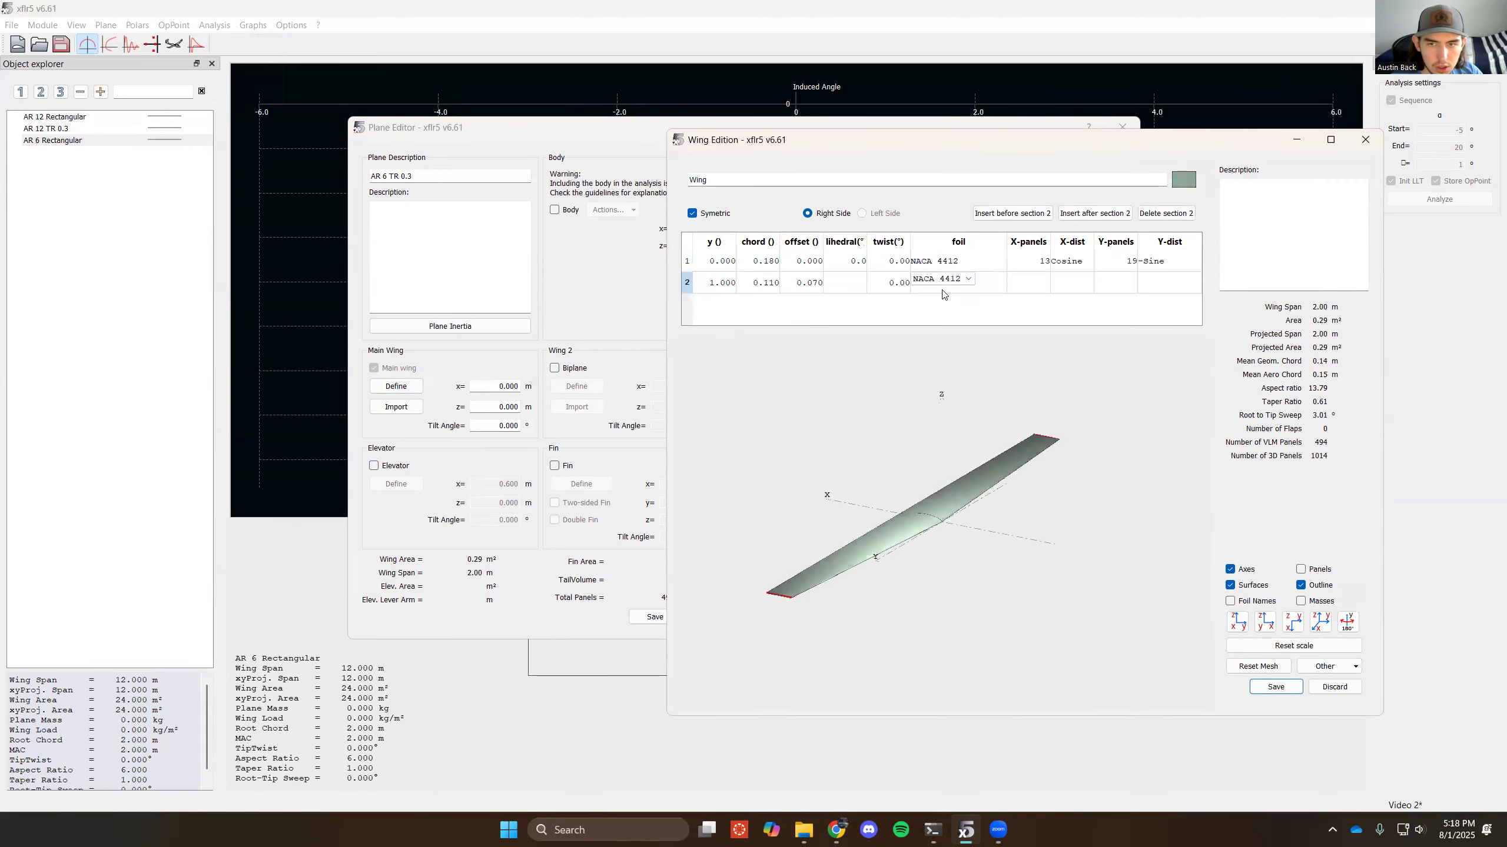
click(771, 281)
key(BackSpace)
text(0.6)
key(Return)
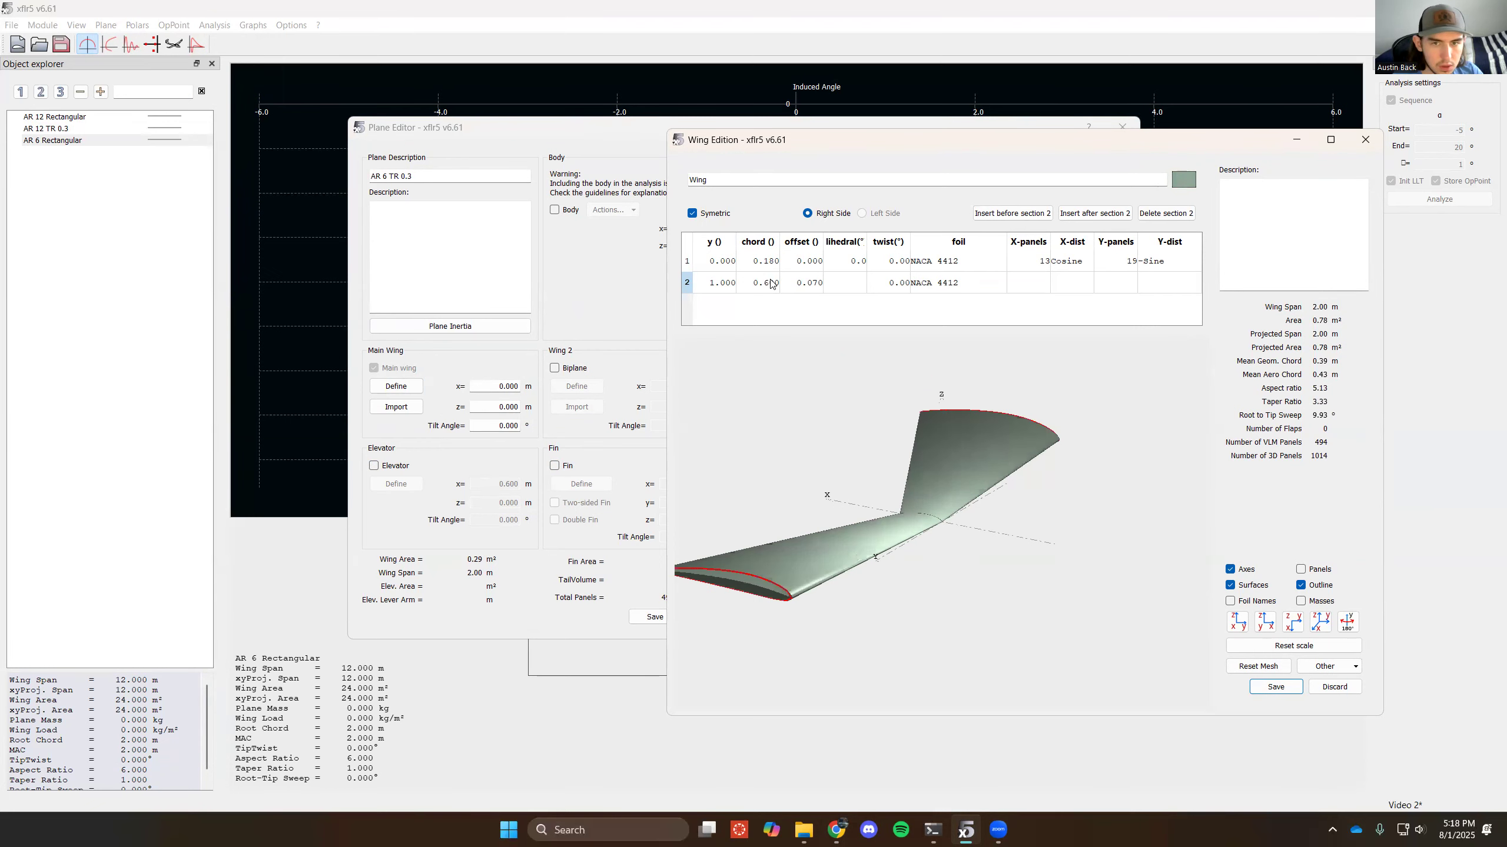
click(727, 289)
key(BackSpace)
text(3.9)
key(Return)
click(801, 284)
text(0)
key(Return)
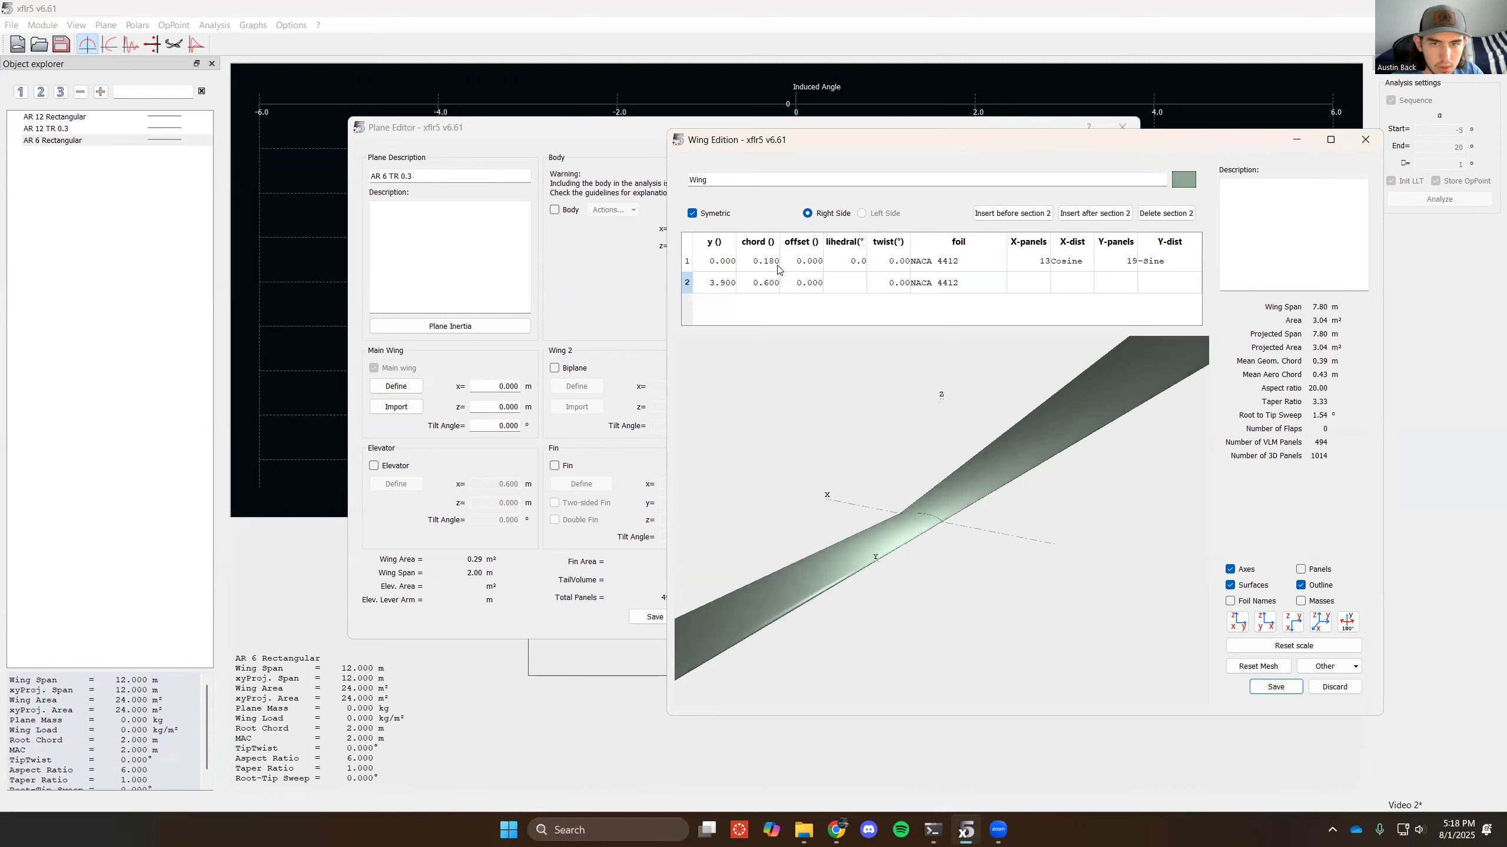
- Set the tapered wing's root chord to 2 m, and save the wing and the AR 6 TR 0.3 plane
click(779, 269)
text(2)
key(Return)
scroll(1007, 578, down, 5)
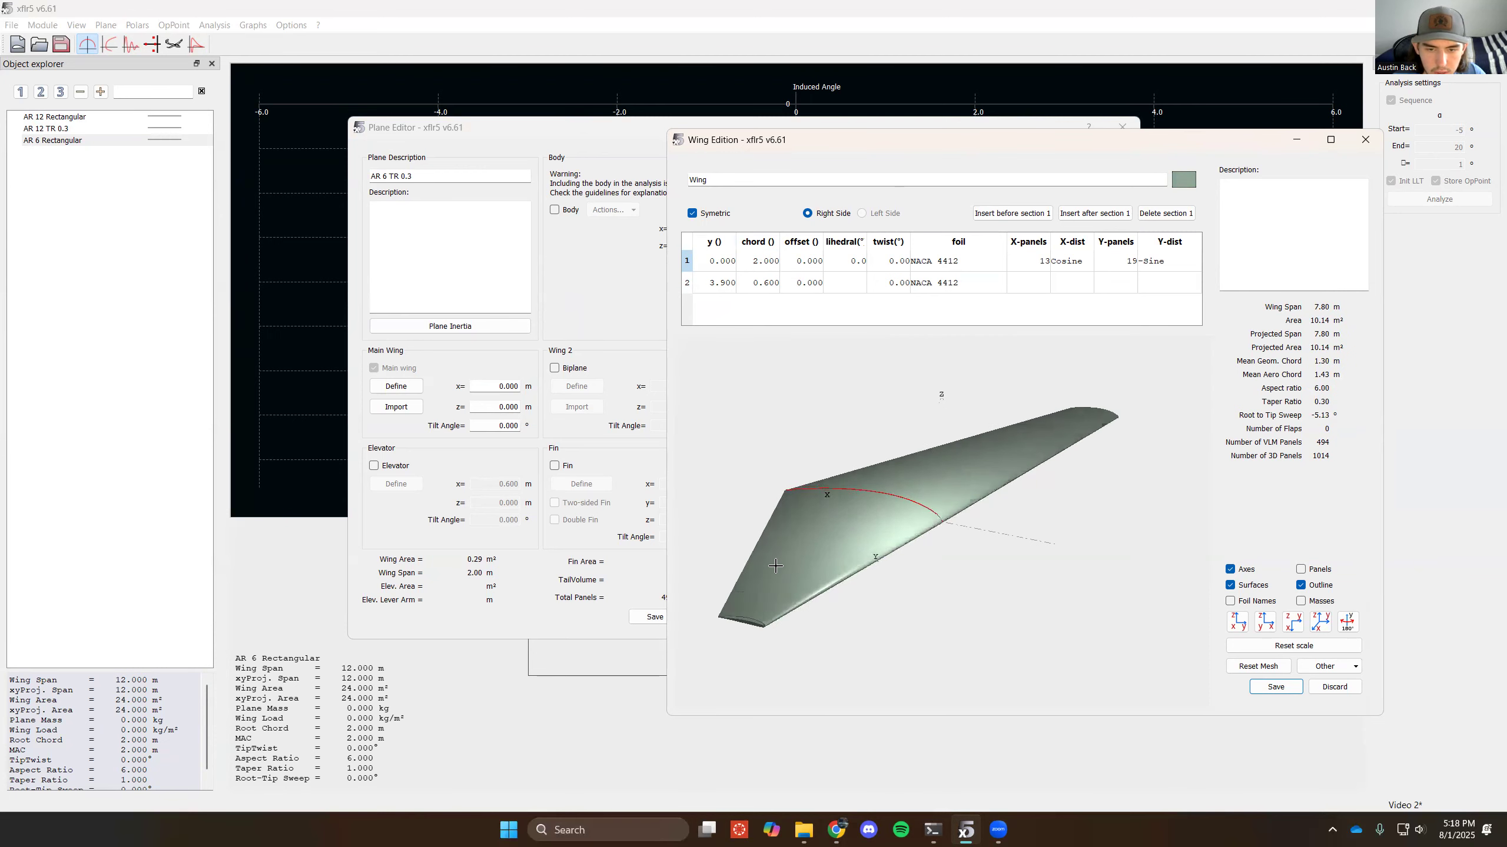
click(1275, 687)
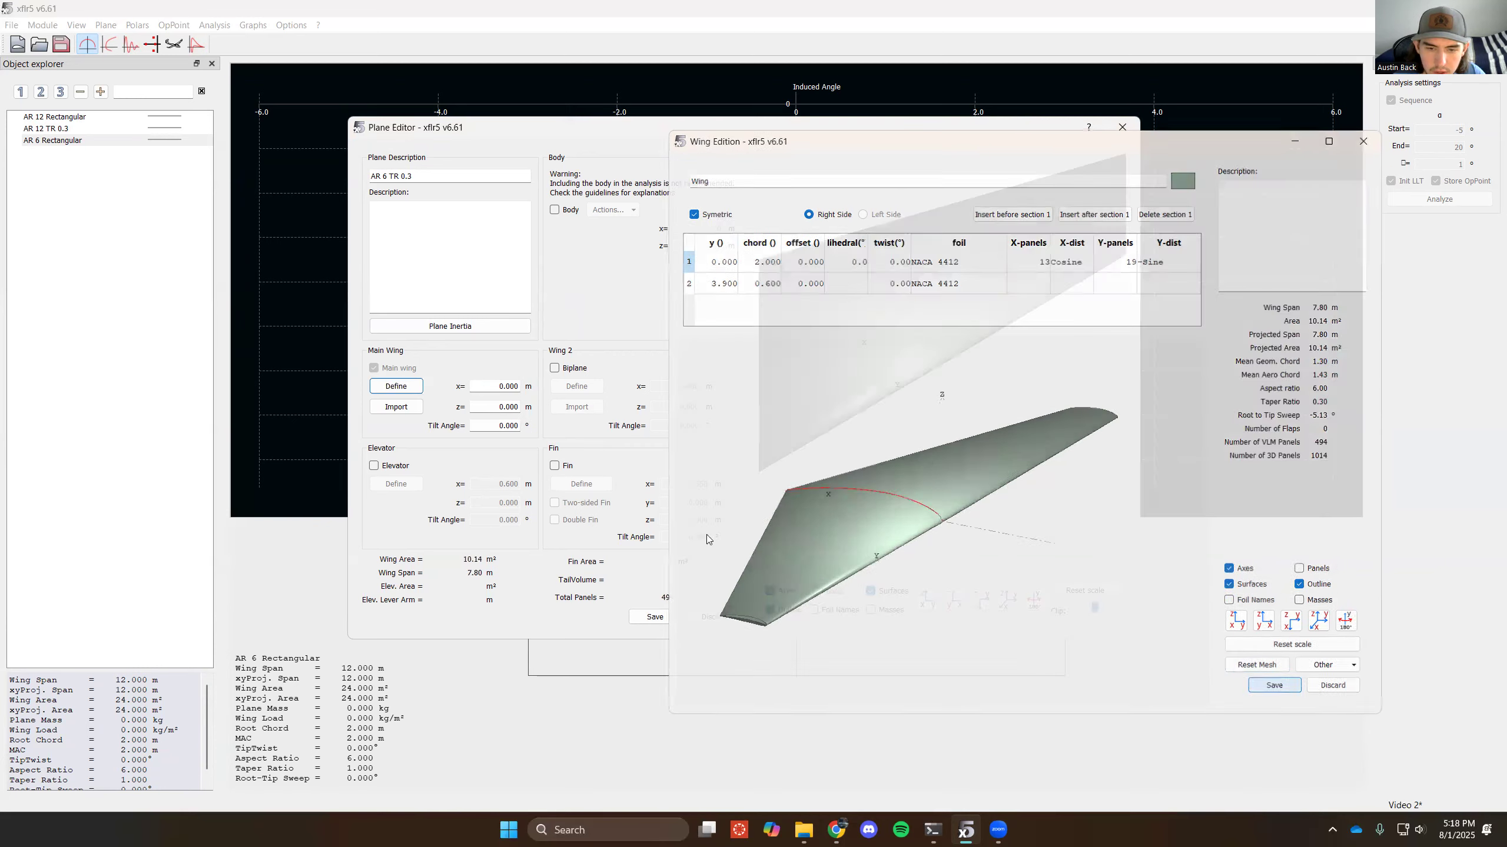
click(656, 616)
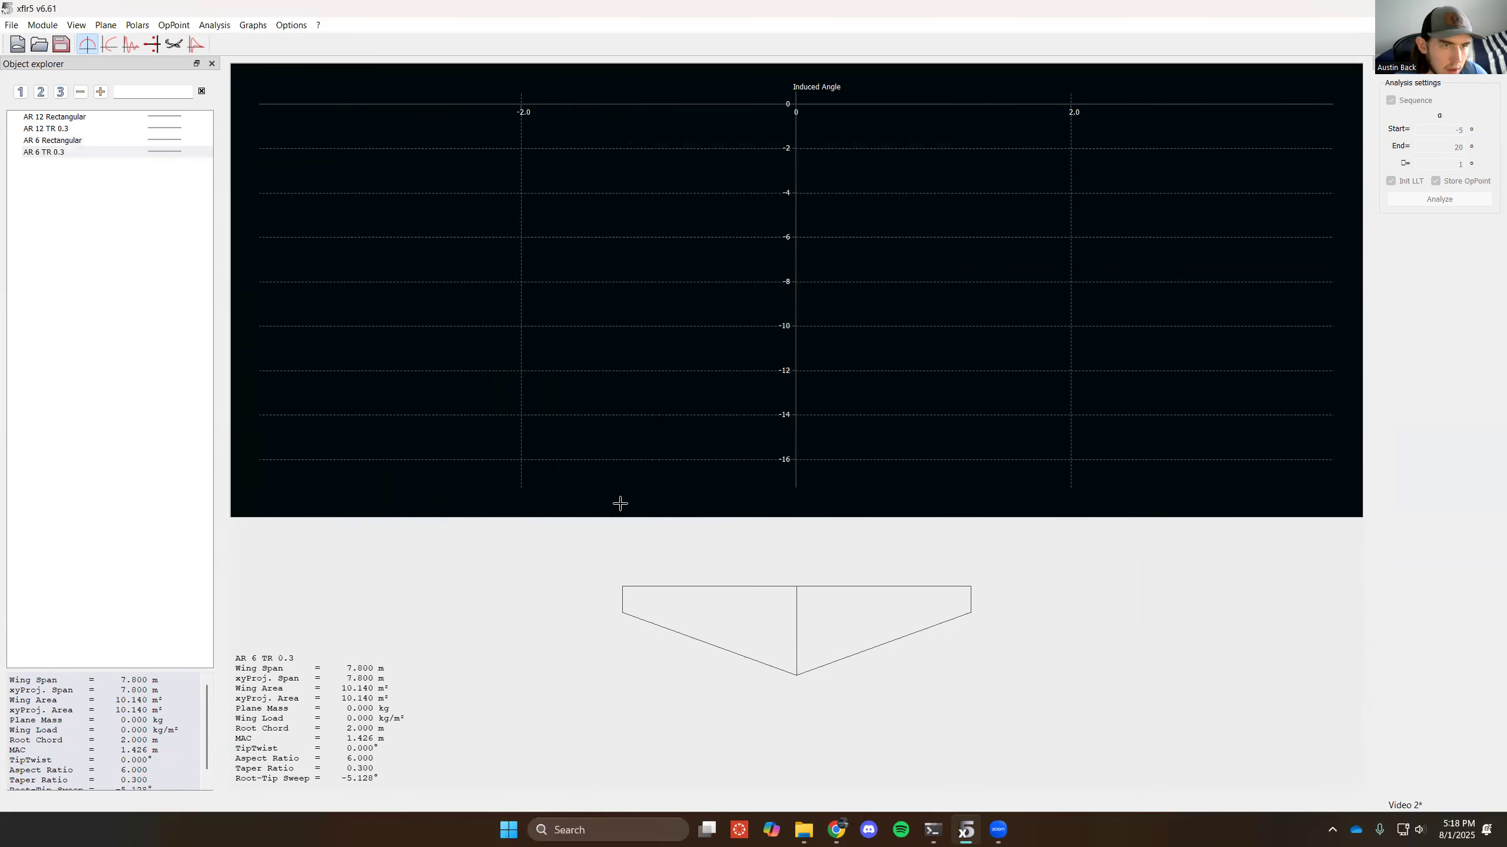
- Define a Type 1 fixed-speed LLT analysis at 30 m/s for AR 12 Rectangular after checking its air data
click(50, 118)
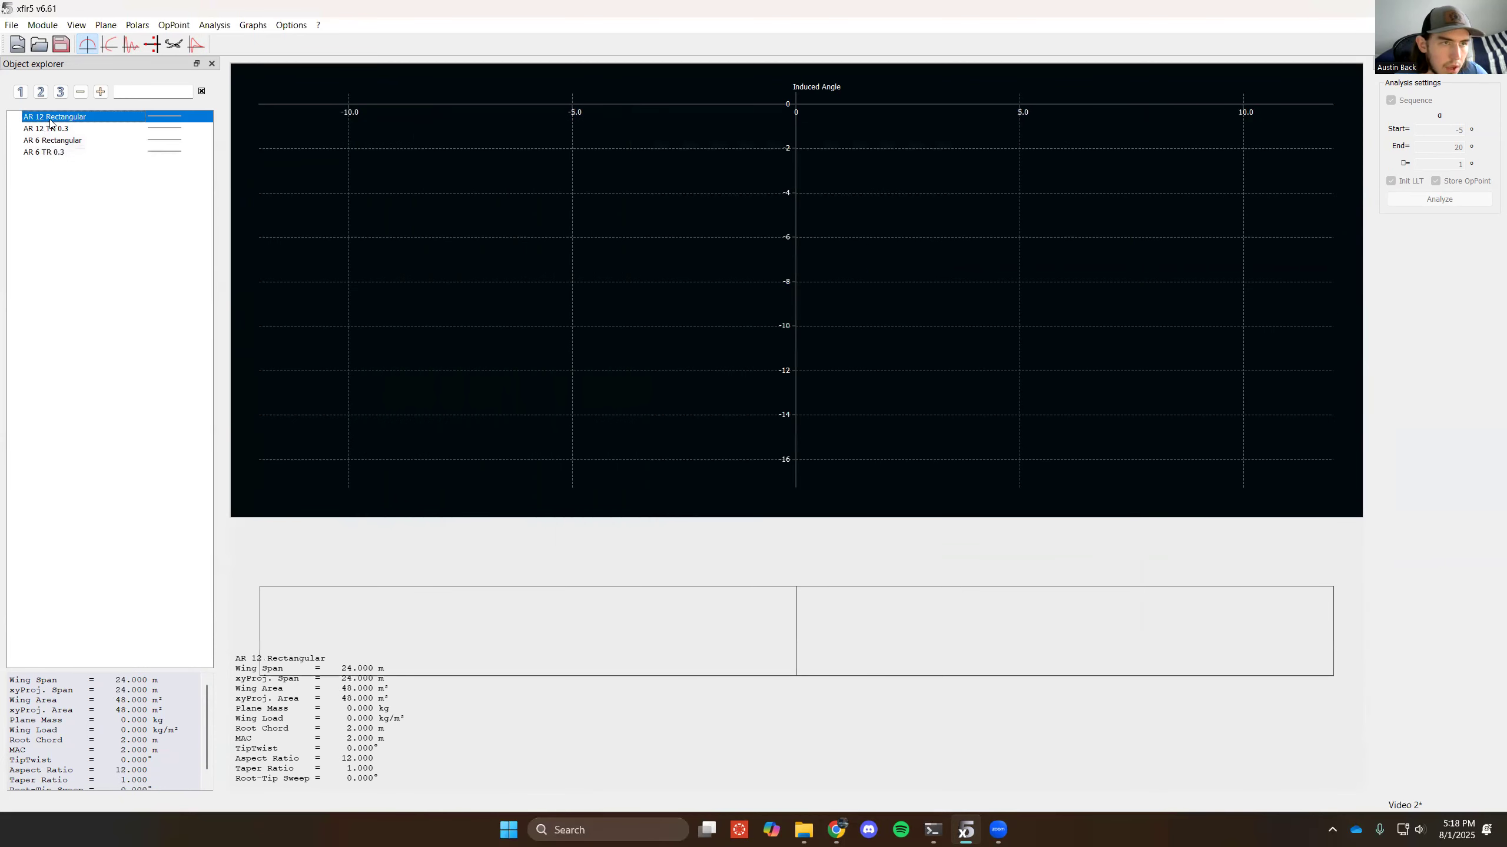
right_click(90, 121)
mouse_move(95, 125)
click(357, 124)
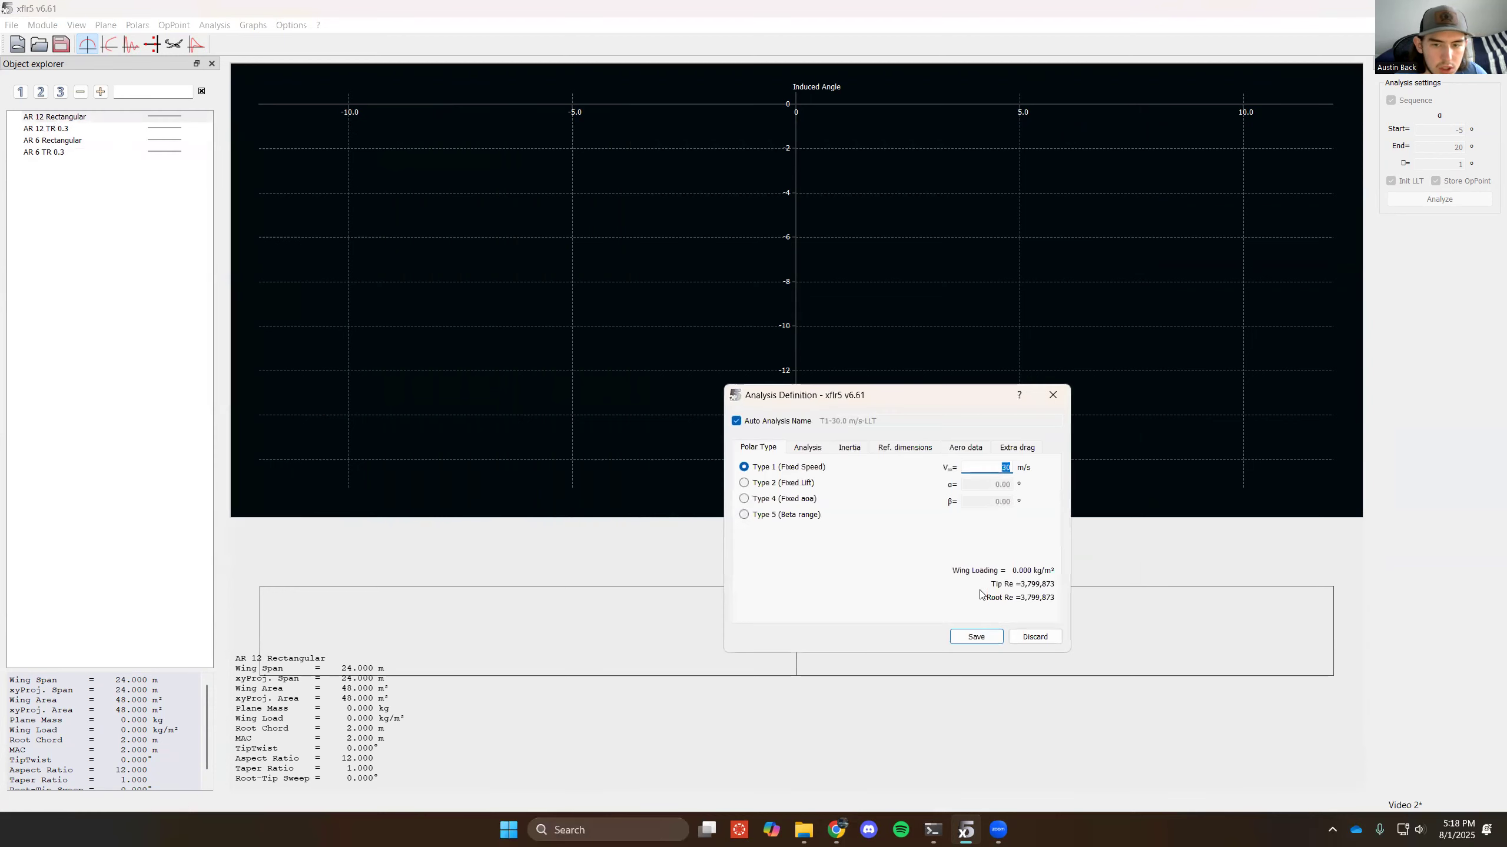
click(956, 451)
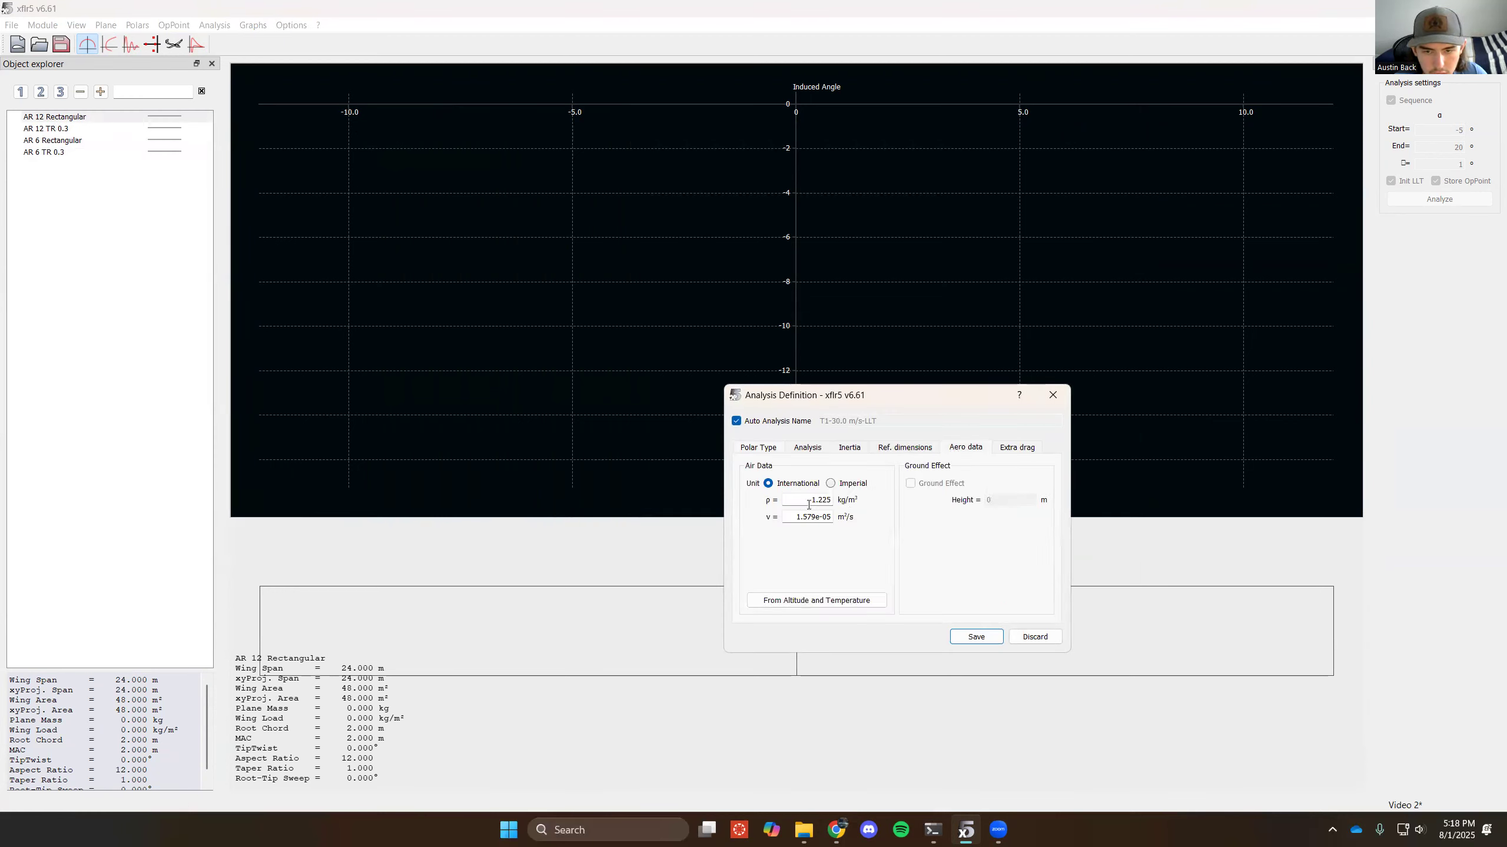
click(759, 450)
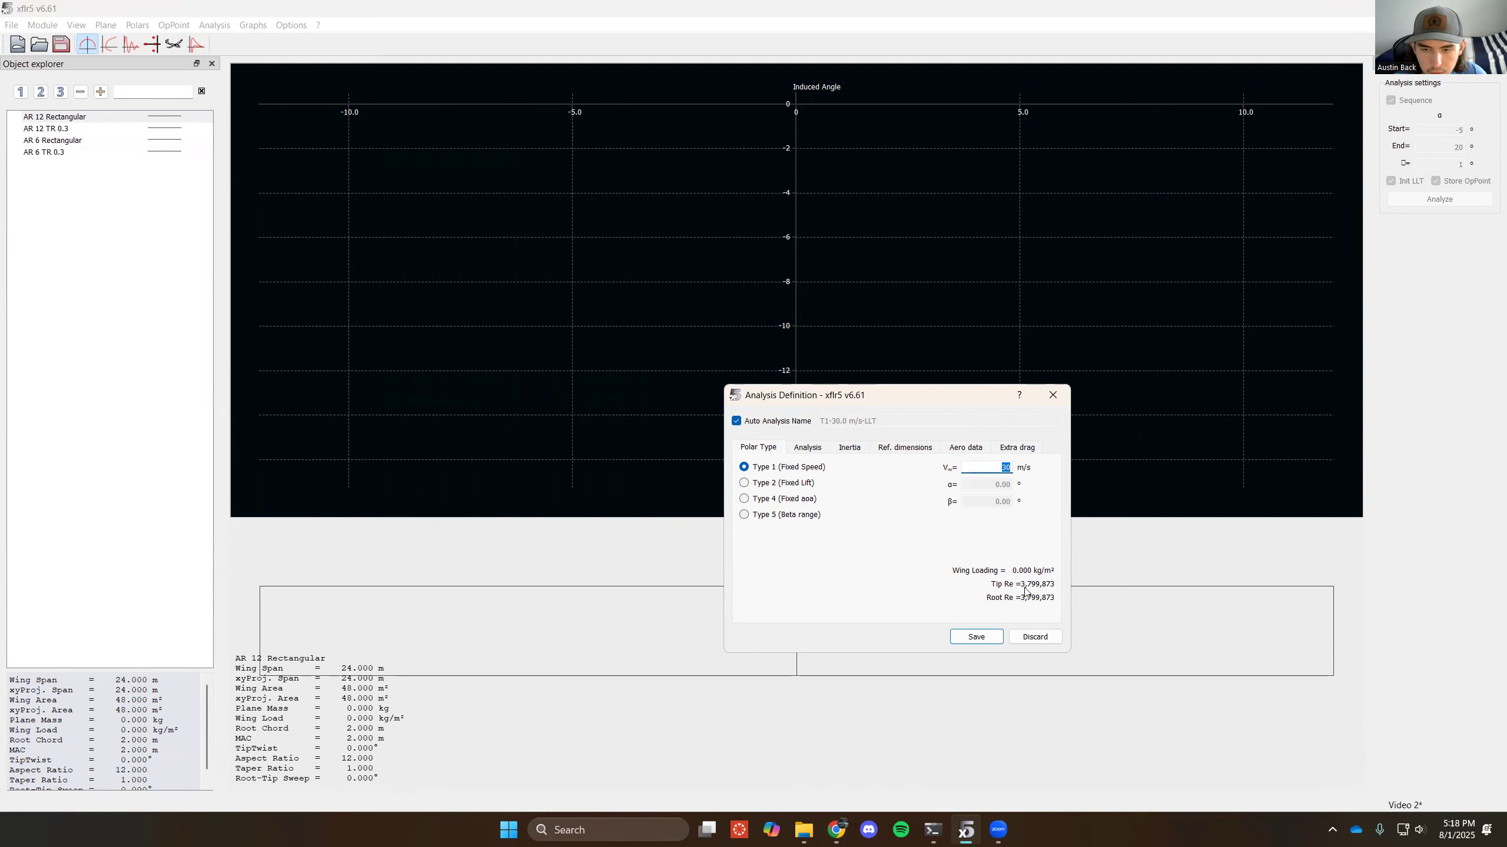
click(982, 637)
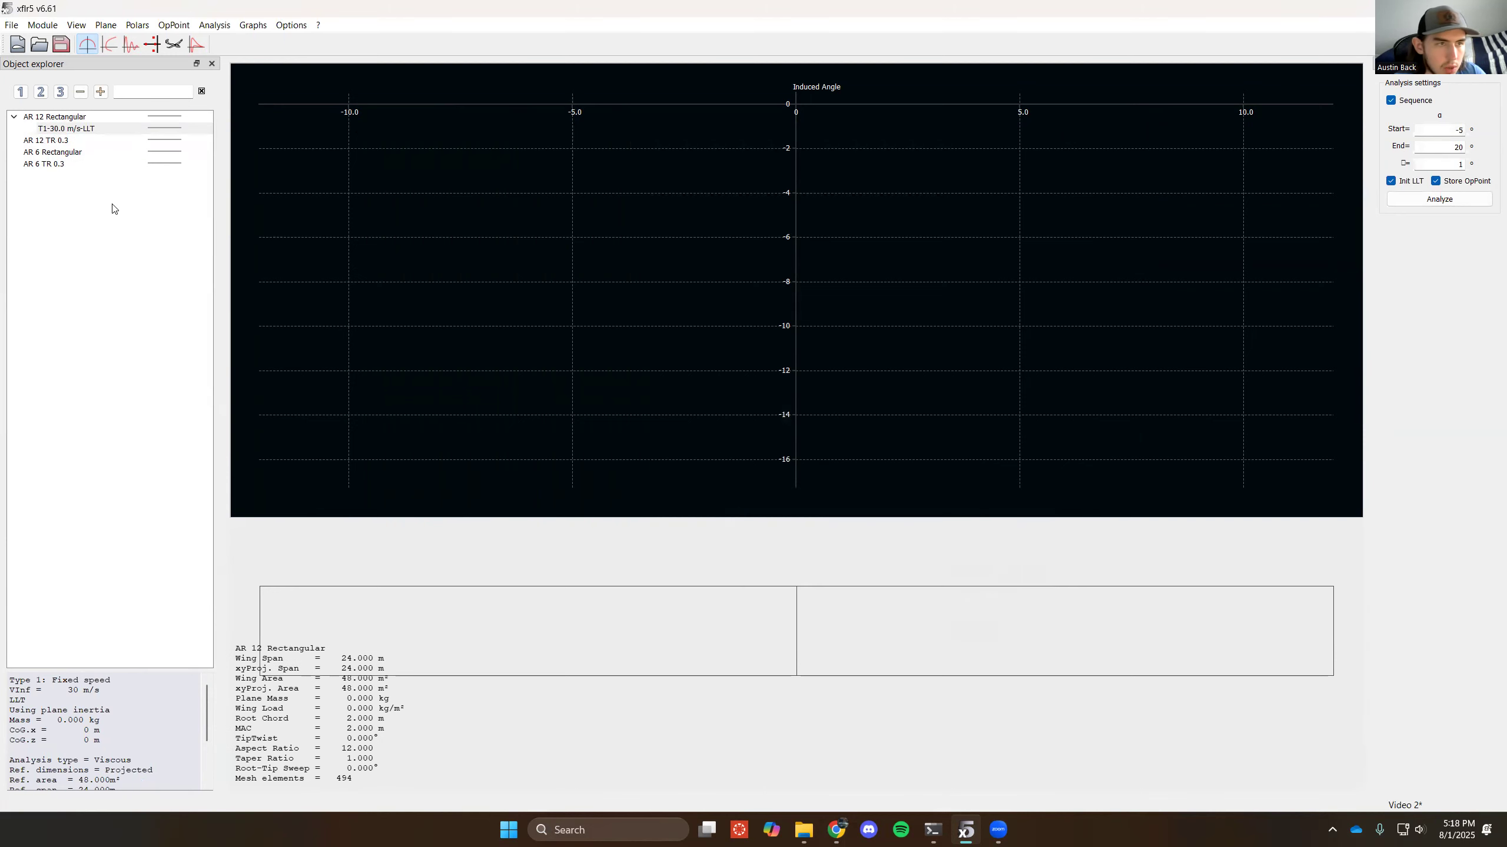
- Define the same Type 1 LLT analysis at 30 m/s for the AR 12 TR 0.3 plane
click(84, 142)
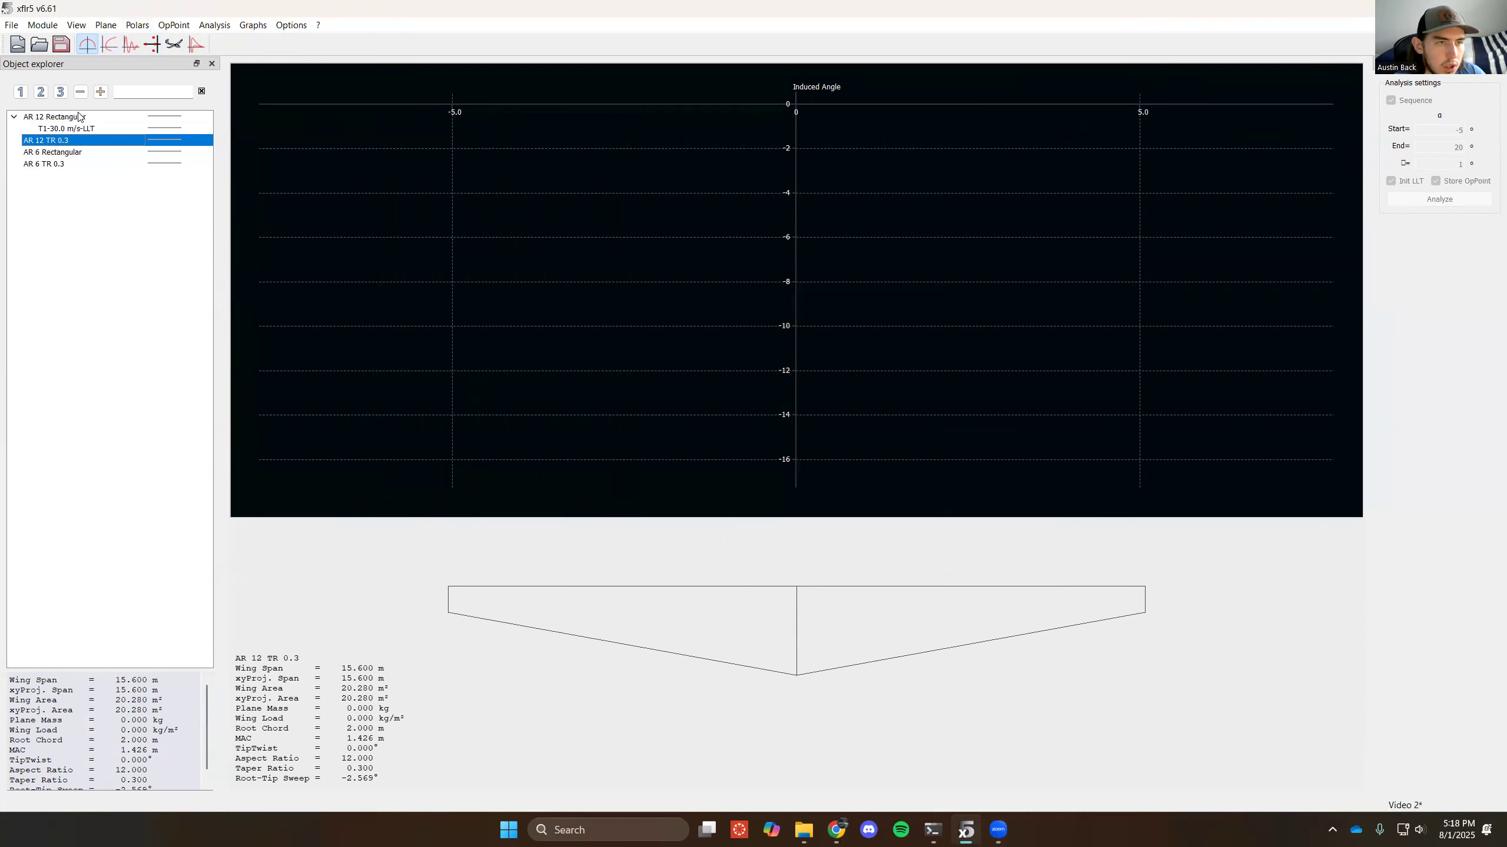
right_click(82, 143)
mouse_move(163, 151)
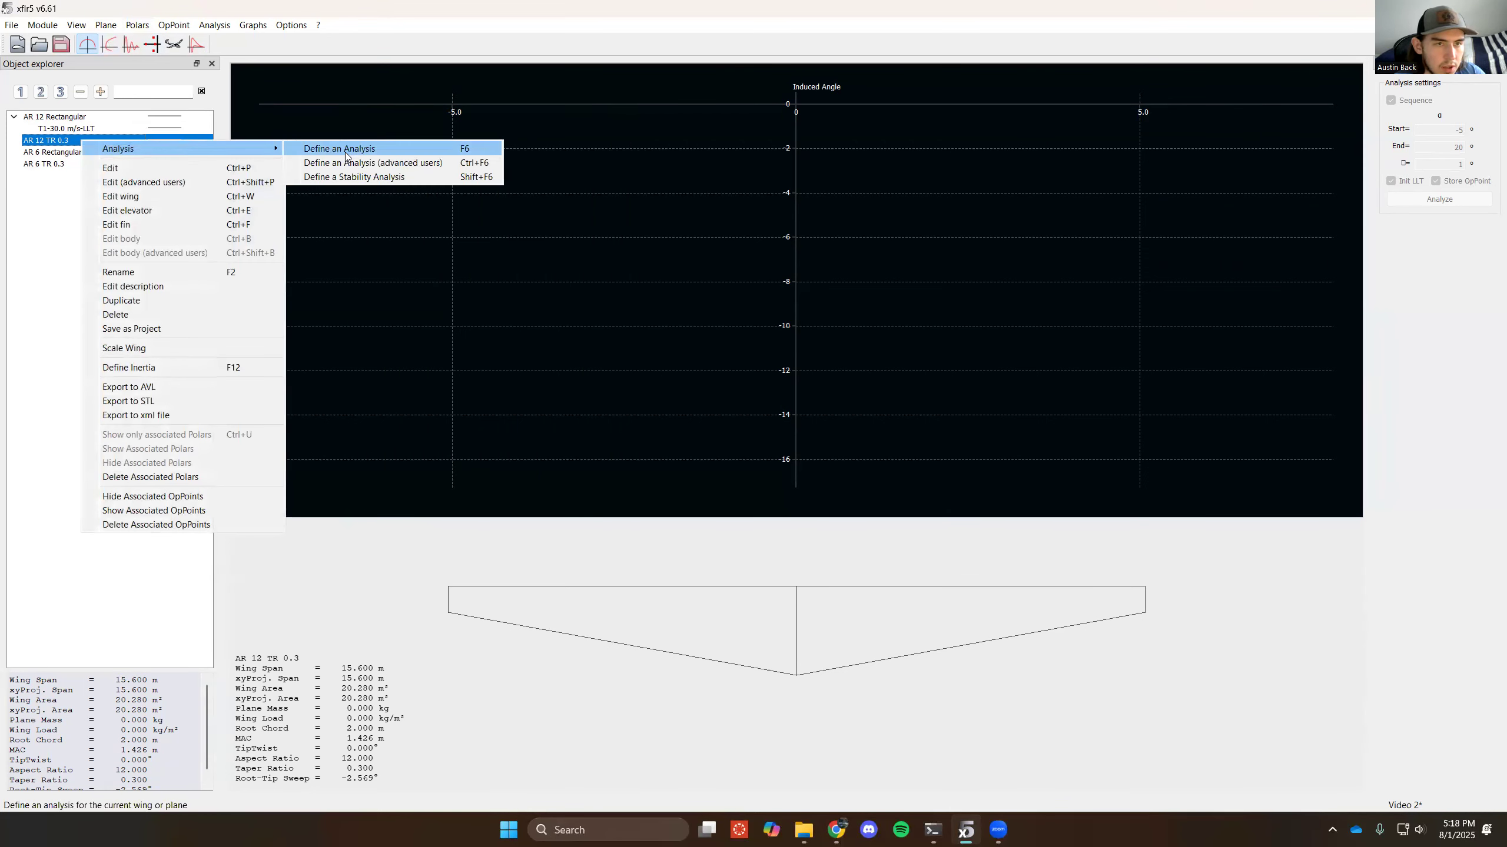
click(320, 146)
click(955, 449)
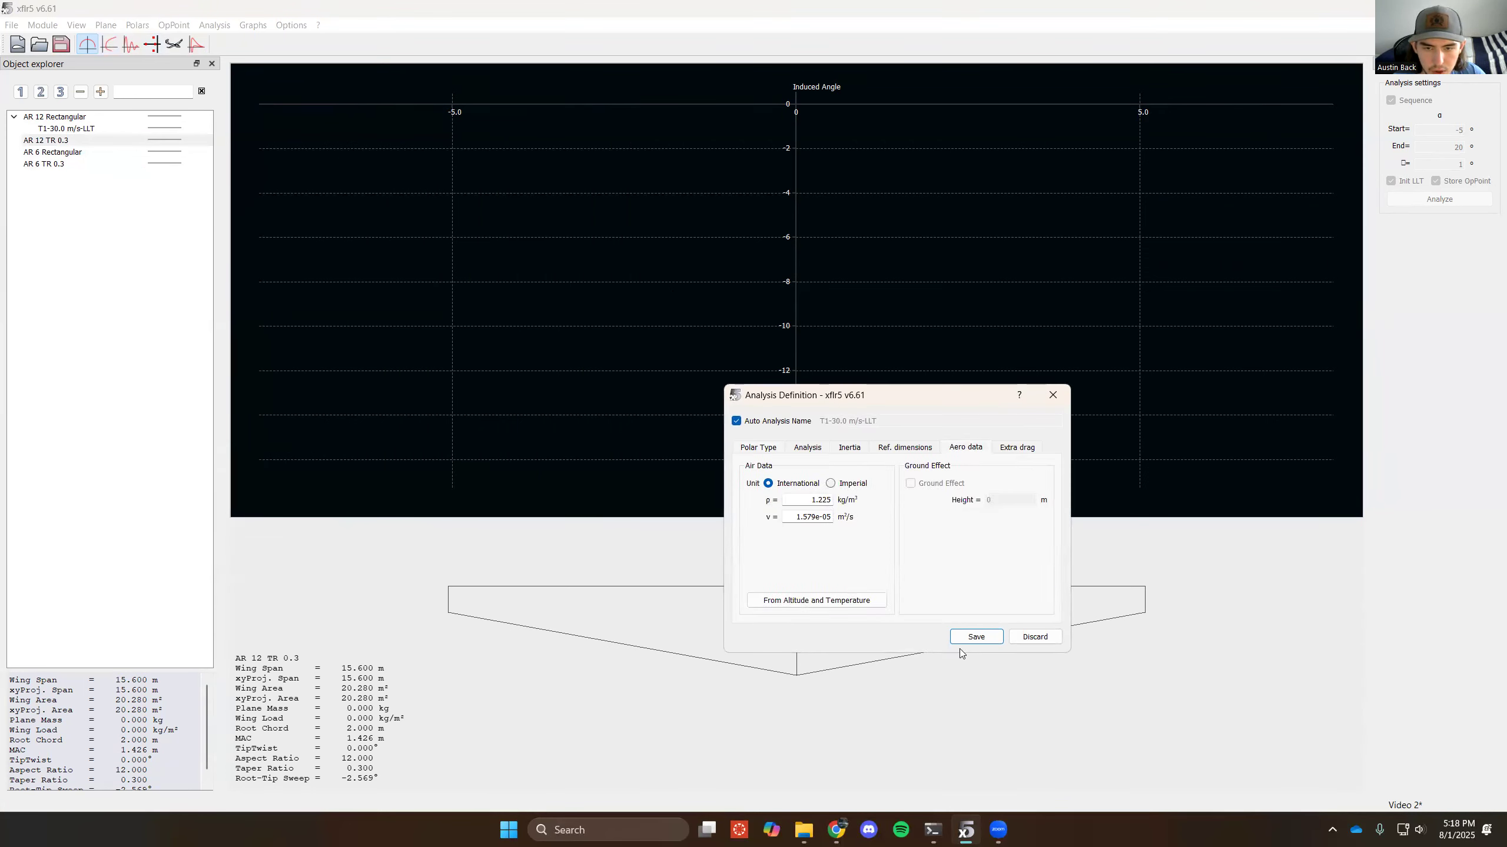
click(976, 636)
- Define a 30 m/s fixed-speed LLT analysis for the AR 6 Rectangular plane
right_click(110, 164)
mouse_move(178, 173)
click(329, 174)
click(957, 449)
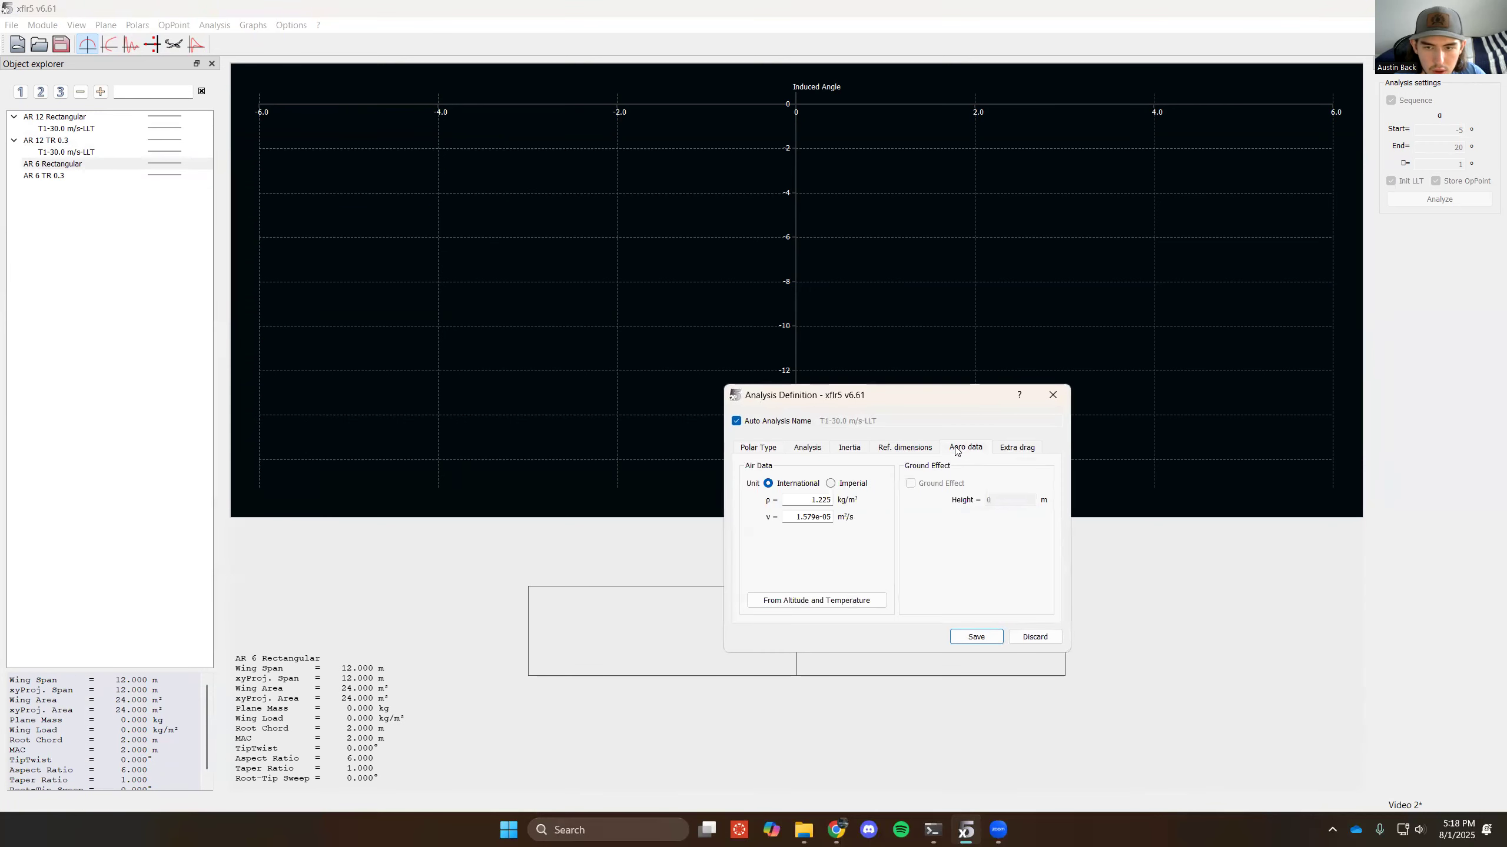
click(975, 636)
- Define a 30 m/s fixed-speed LLT analysis for the AR 6 TR 0.3 plane
click(83, 188)
right_click(90, 189)
mouse_move(141, 196)
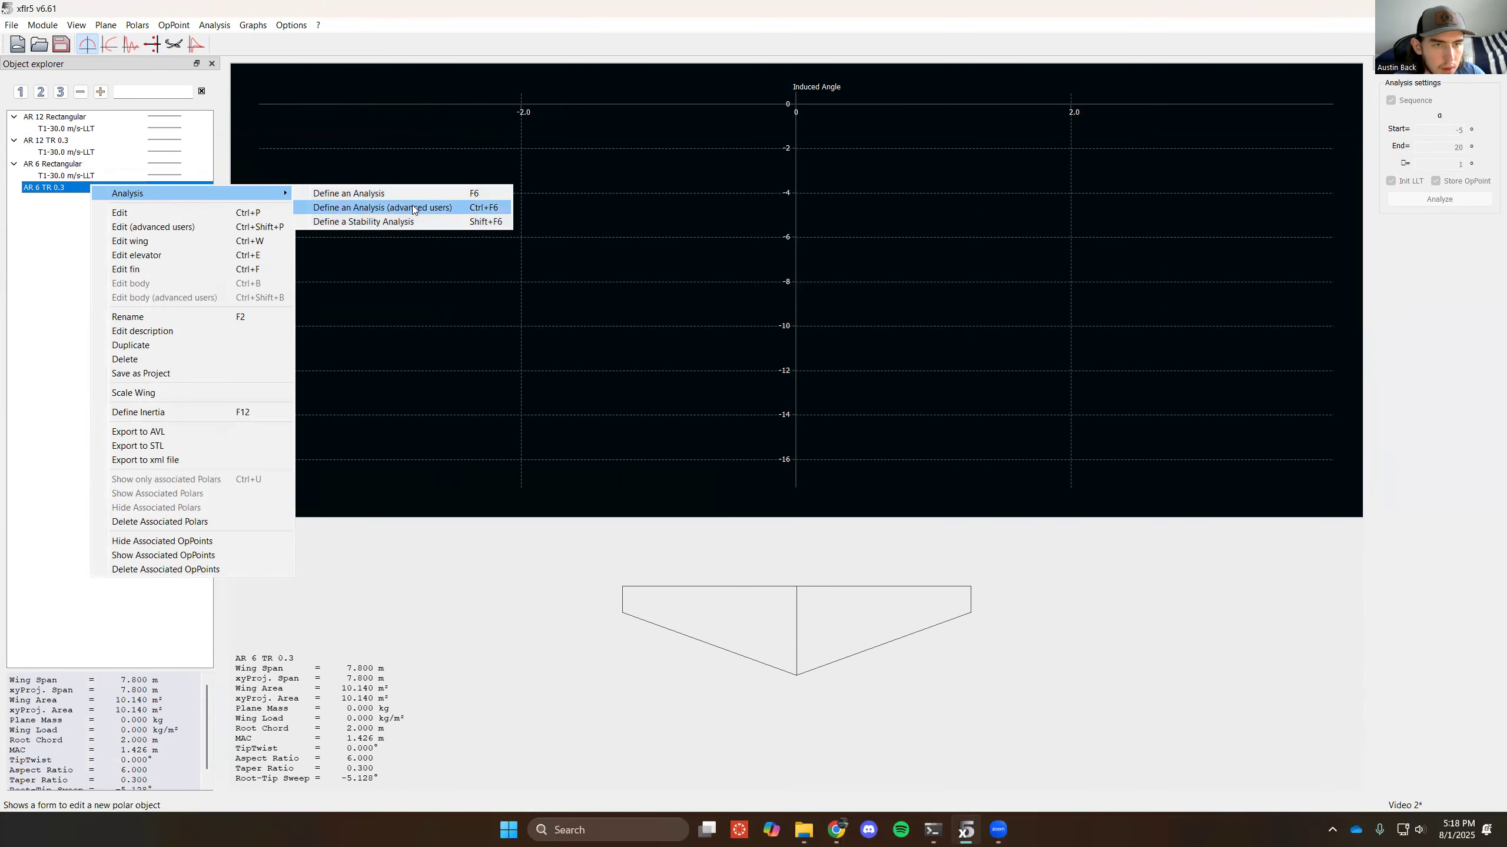
click(412, 205)
click(964, 447)
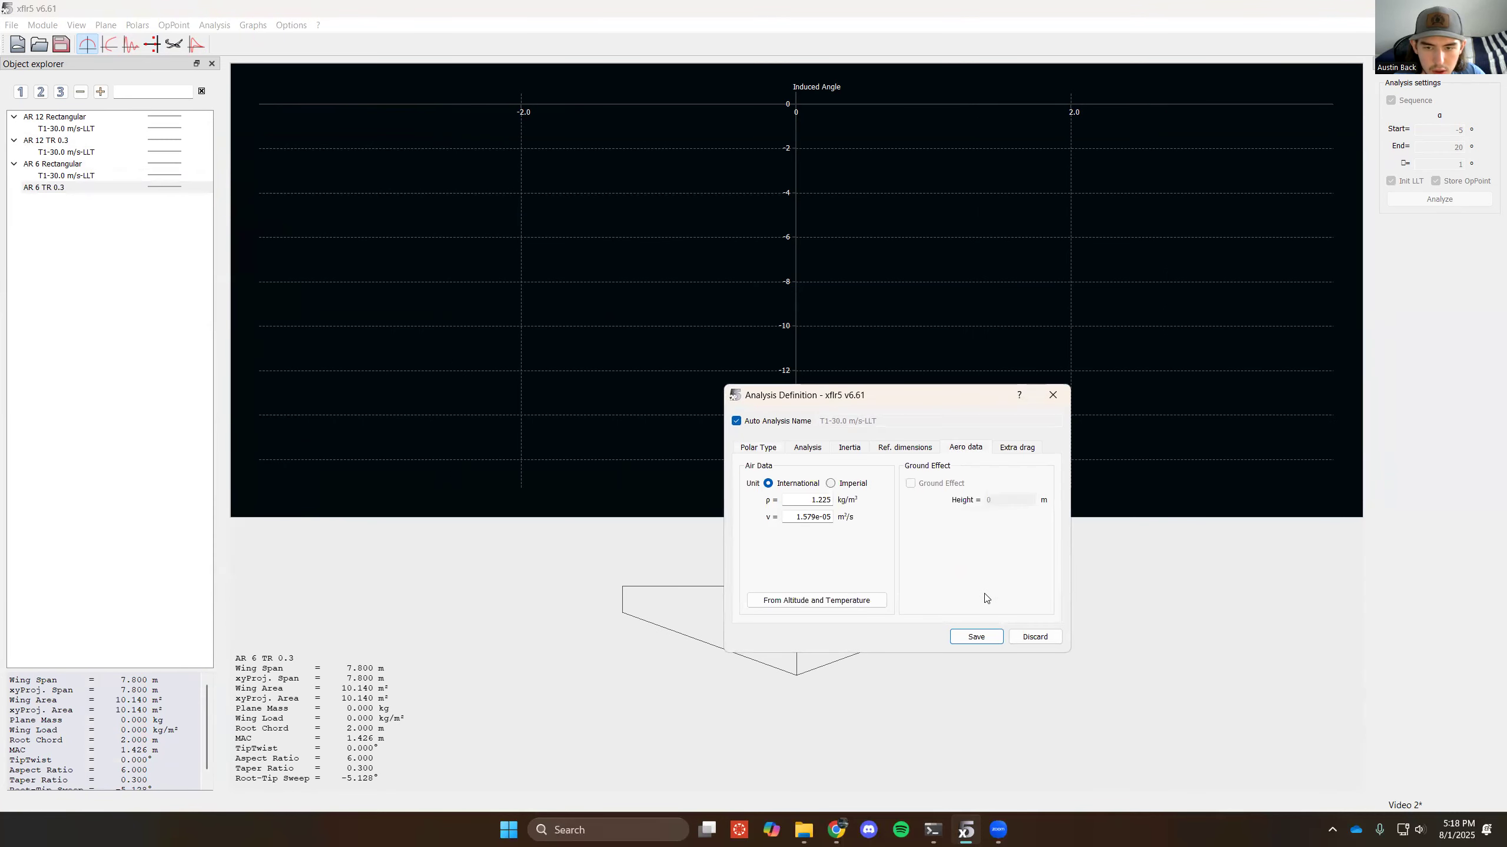
click(976, 636)
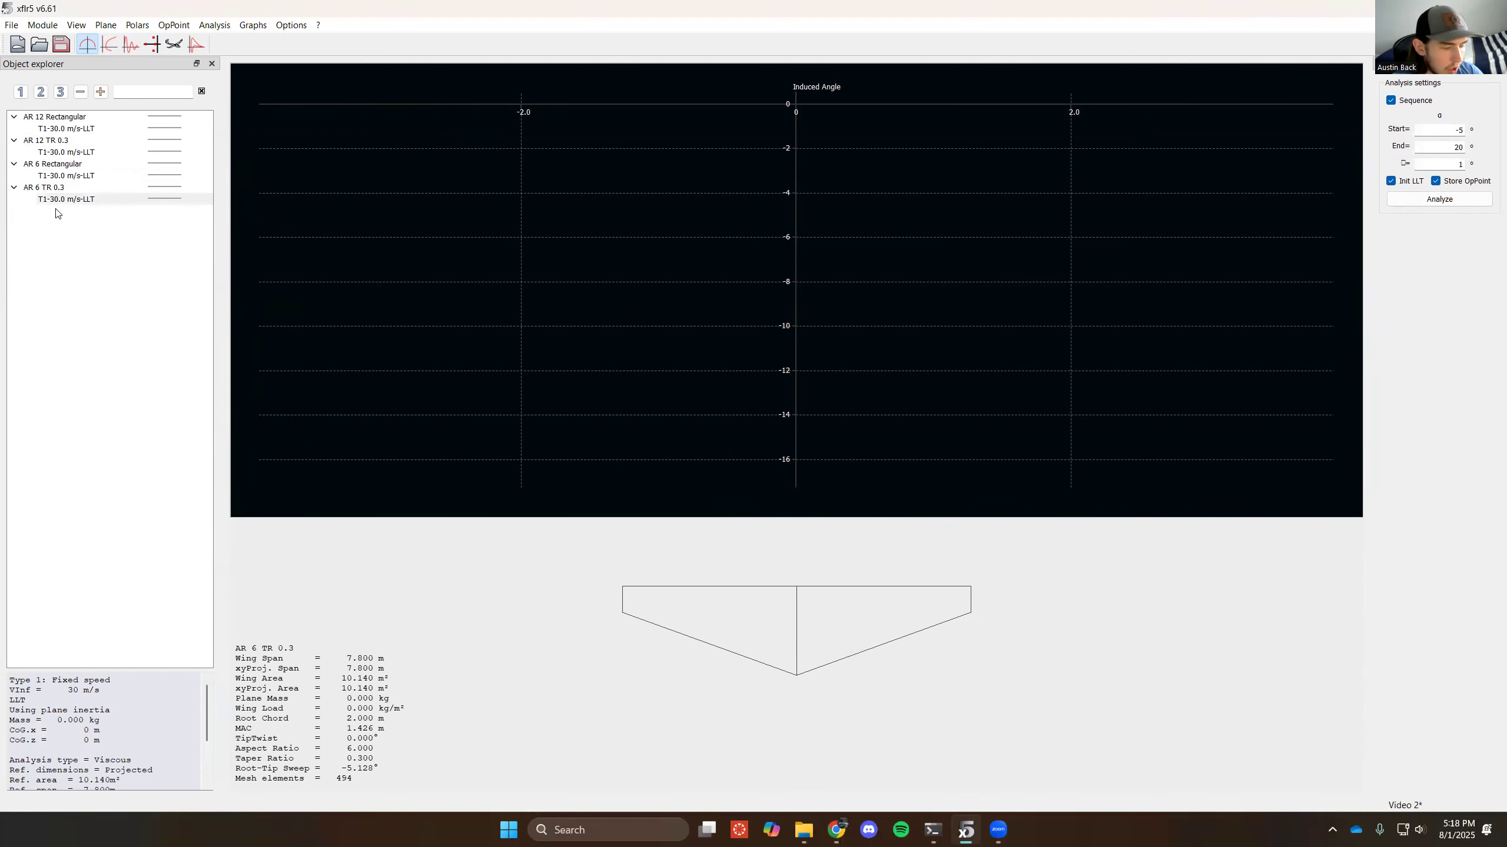
- Run the AR 12 Rectangular and AR 12 TR 0.3 analyses from -5° to 20° in 1° increments, and collapse the tapered wing's operating points
click(88, 128)
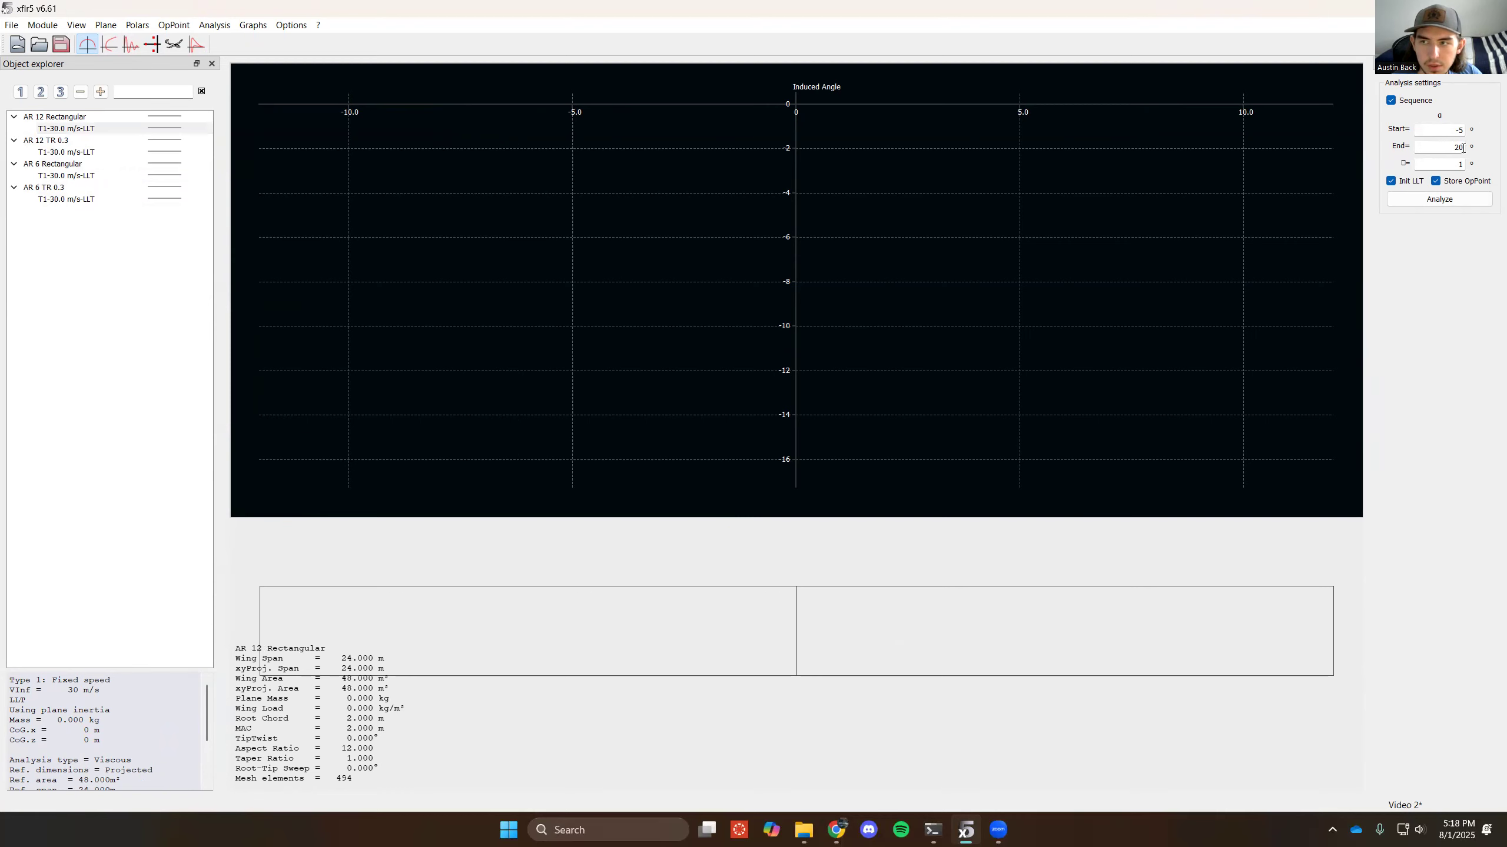
click(1451, 204)
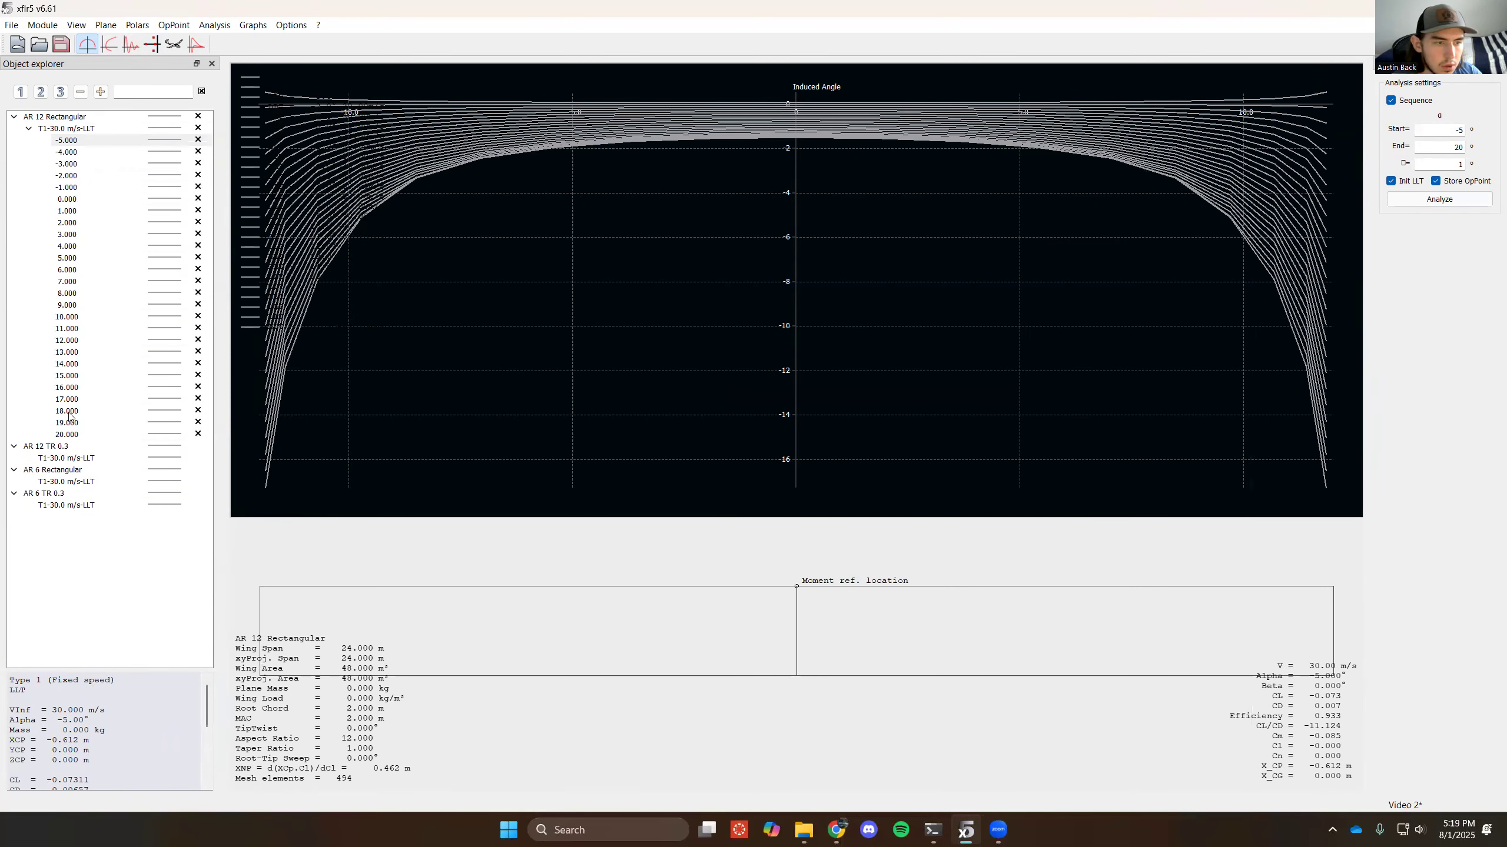
click(73, 459)
click(1429, 204)
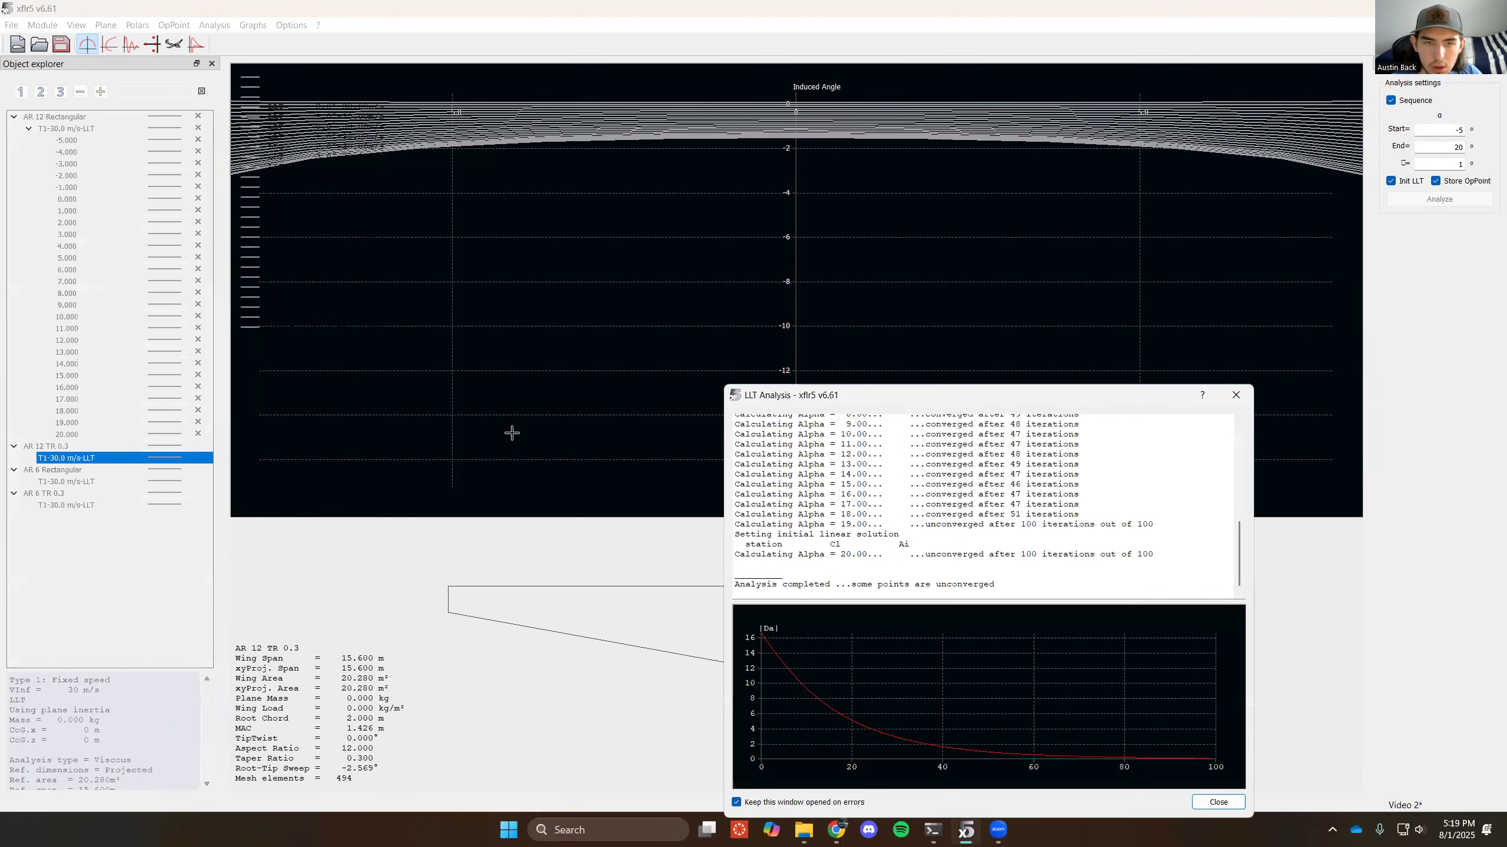
click(1236, 395)
click(28, 458)
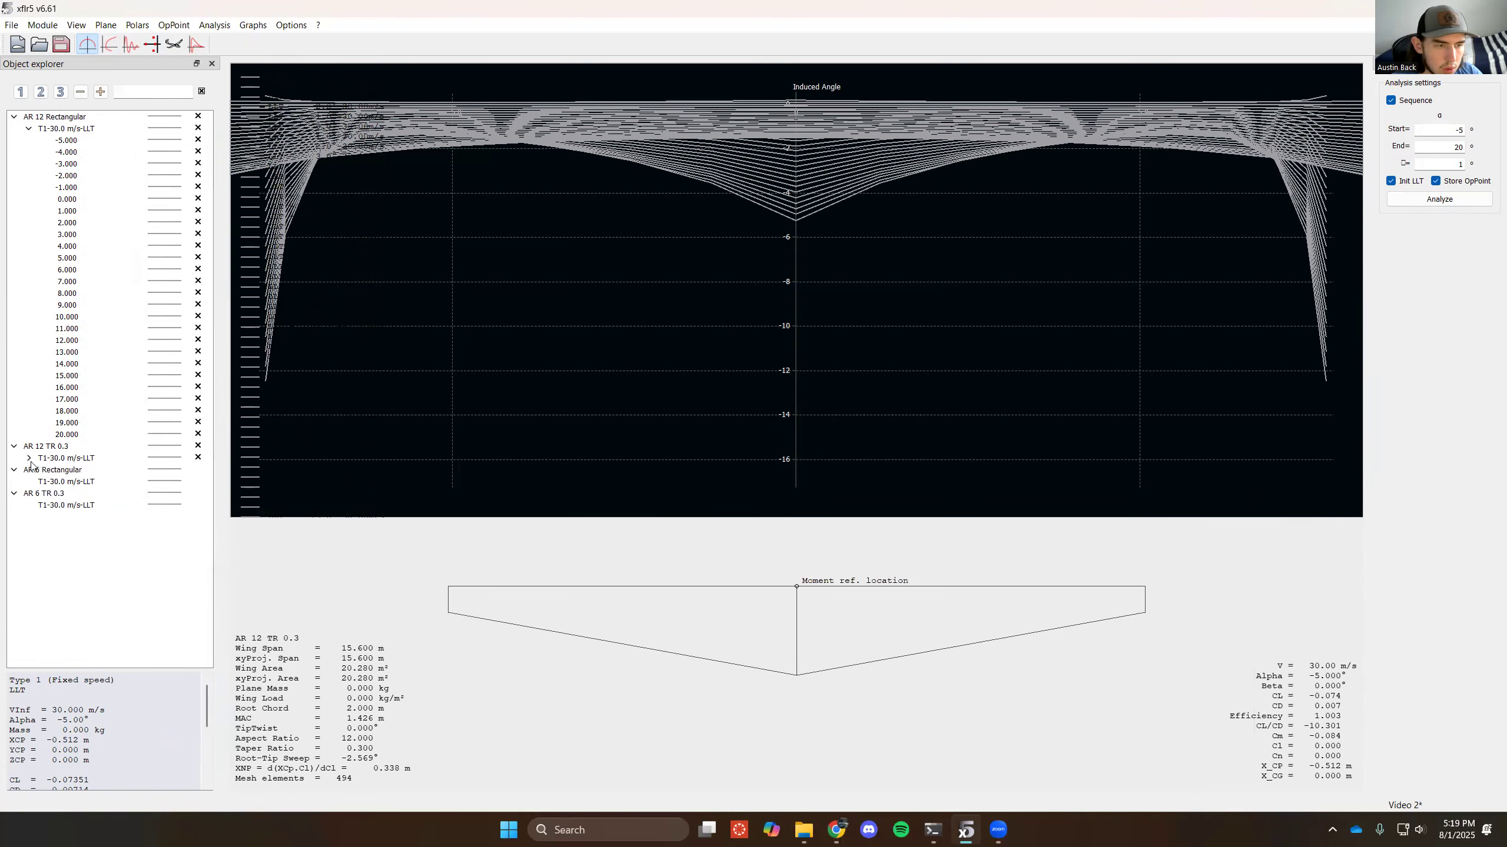
- Run the AR 6 Rectangular and AR 6 TR 0.3 analyses from -5° to 20° in 1° increments, and collapse their operating points
click(48, 482)
click(1439, 199)
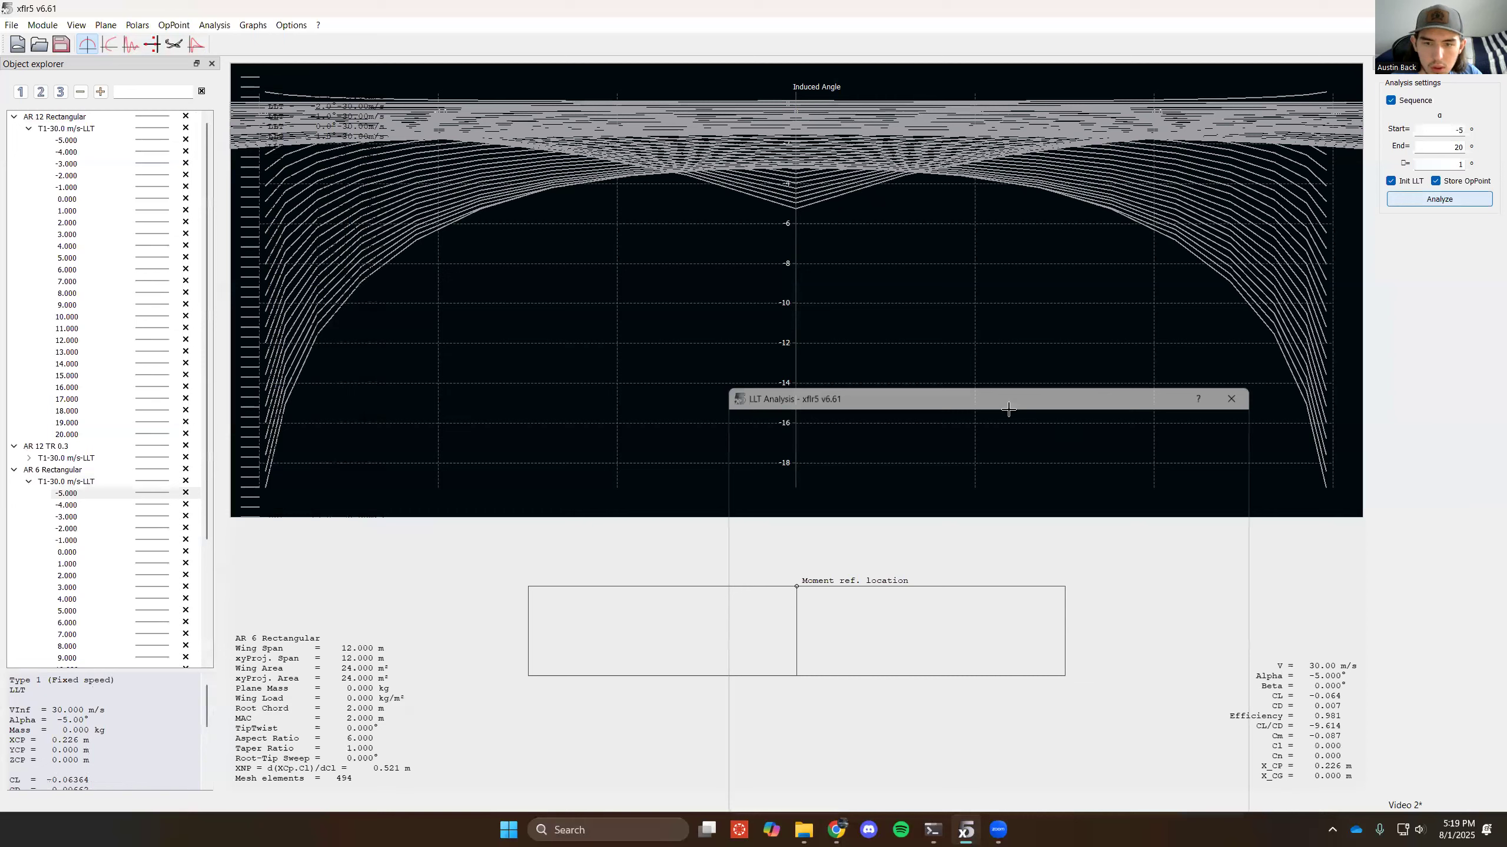
click(28, 481)
click(66, 505)
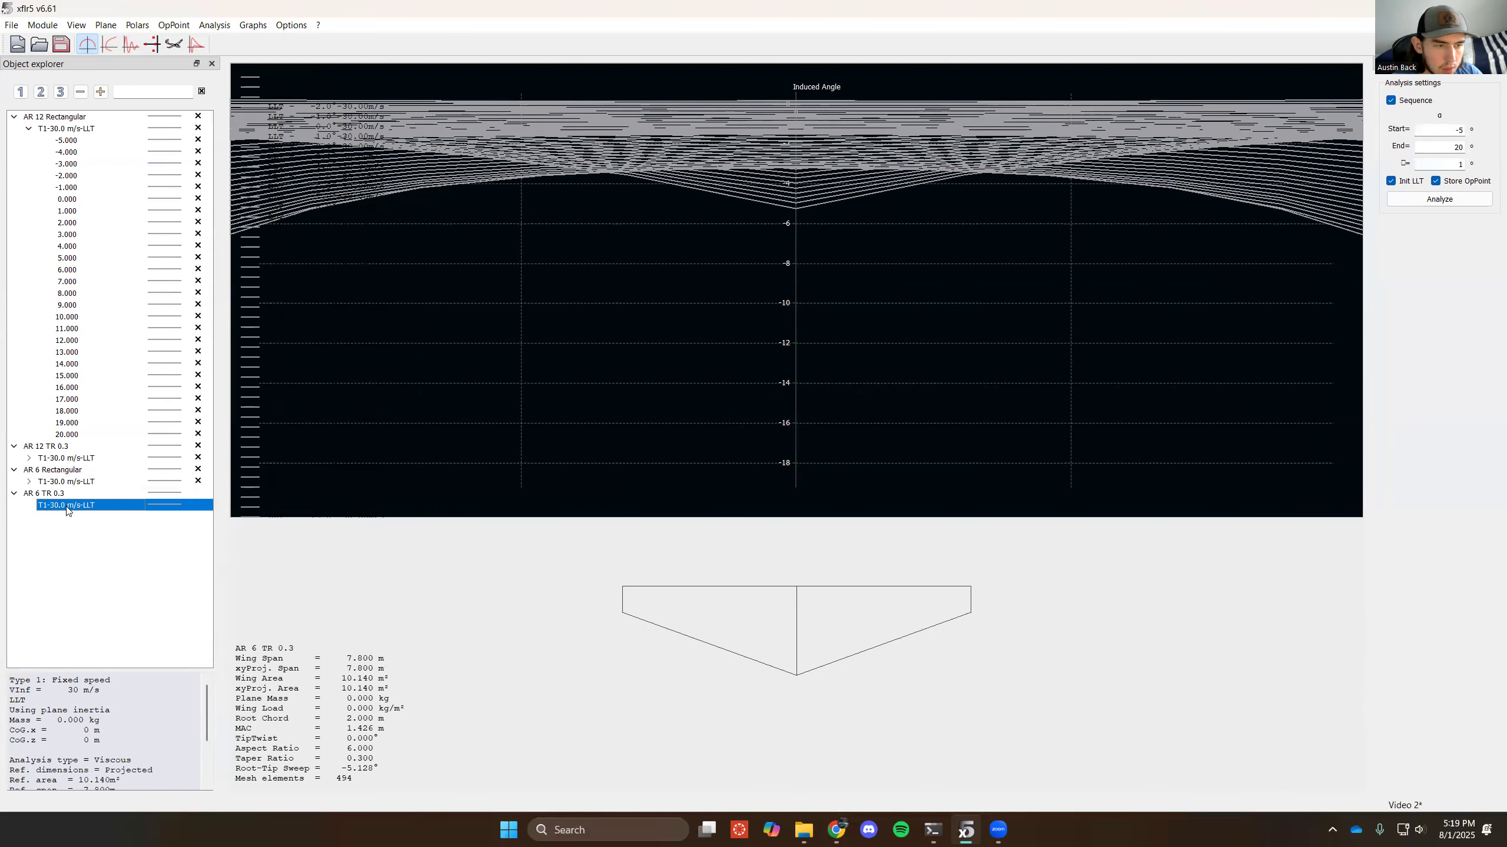
click(1465, 200)
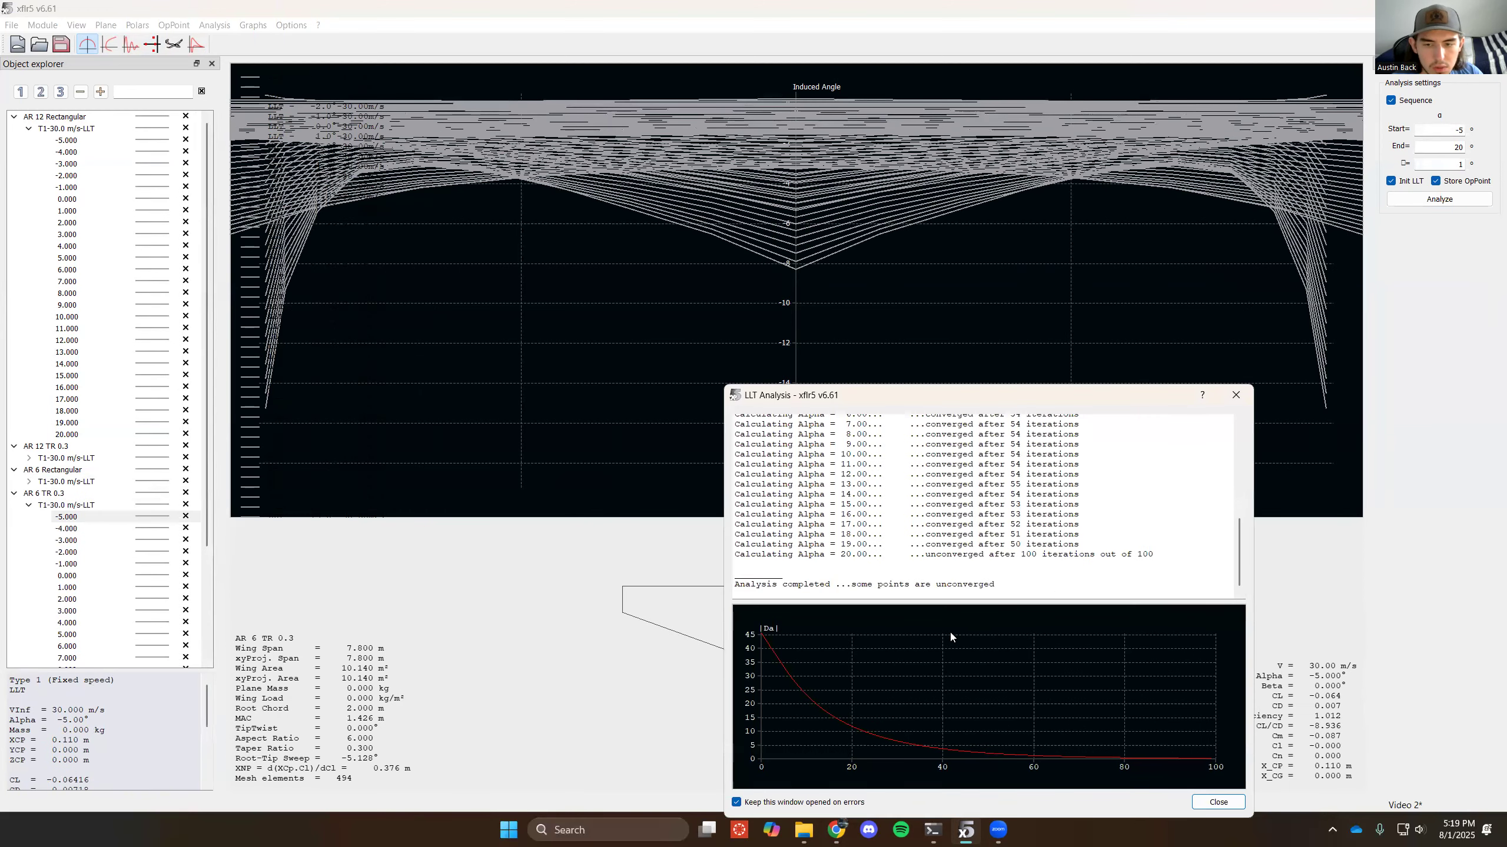
click(1235, 395)
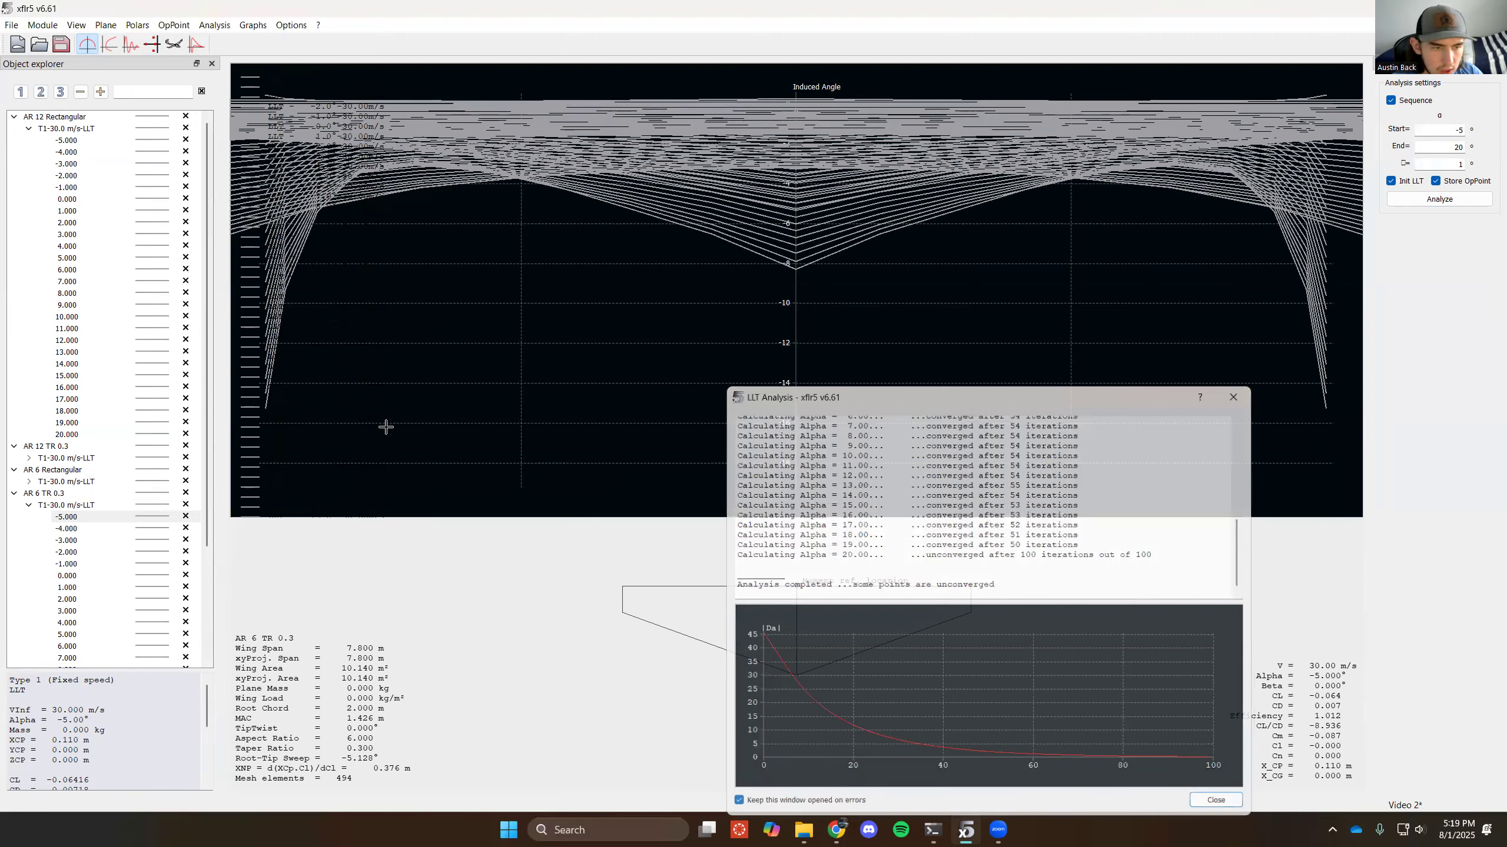
click(30, 505)
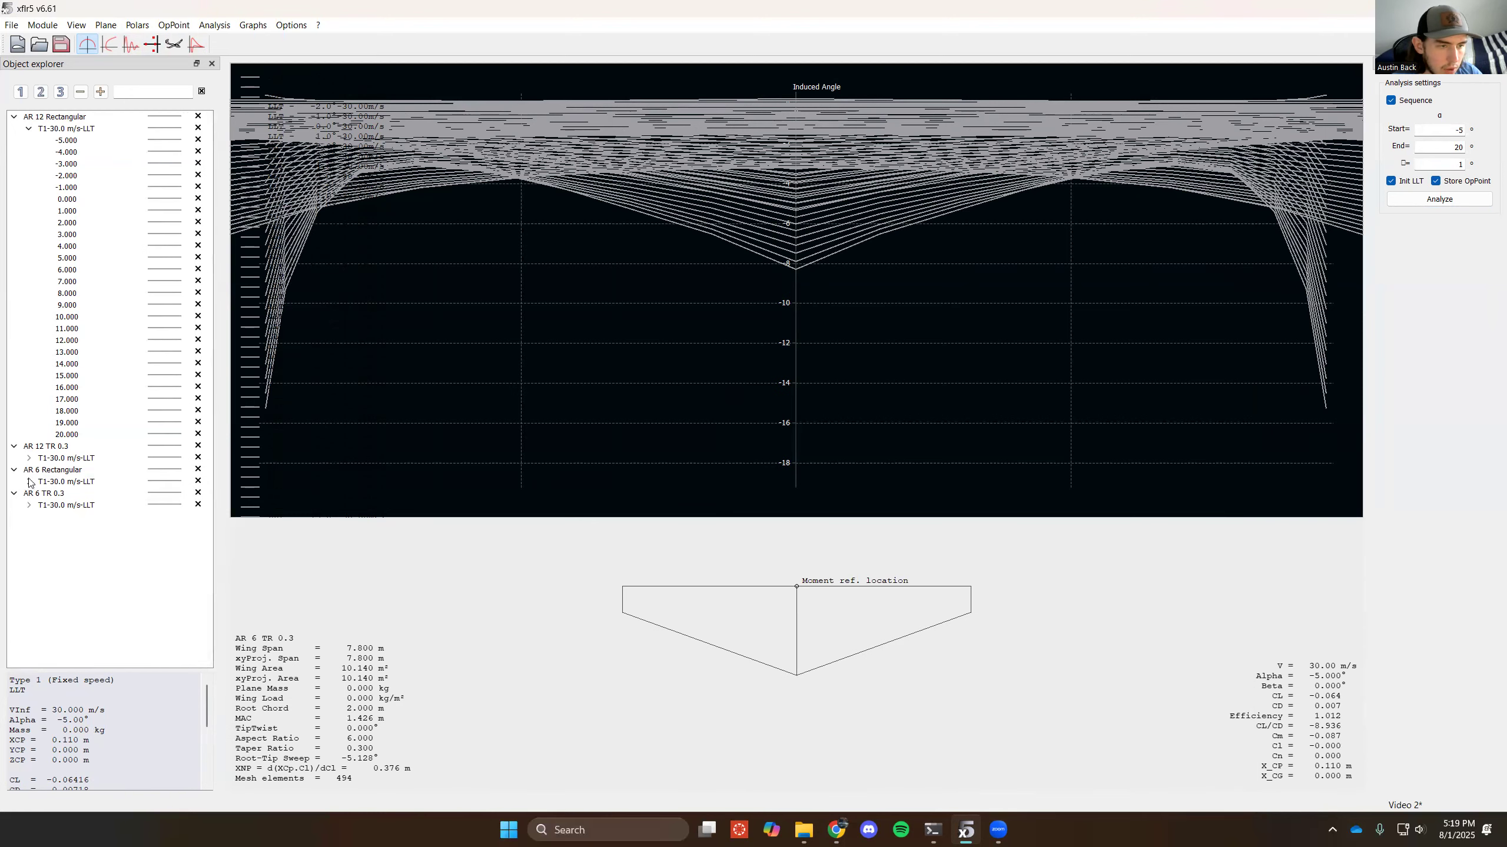
- Collapse the AR 12 Rectangular operating points, then examine the polar graphs for all four wings and return to the operating point view
click(29, 128)
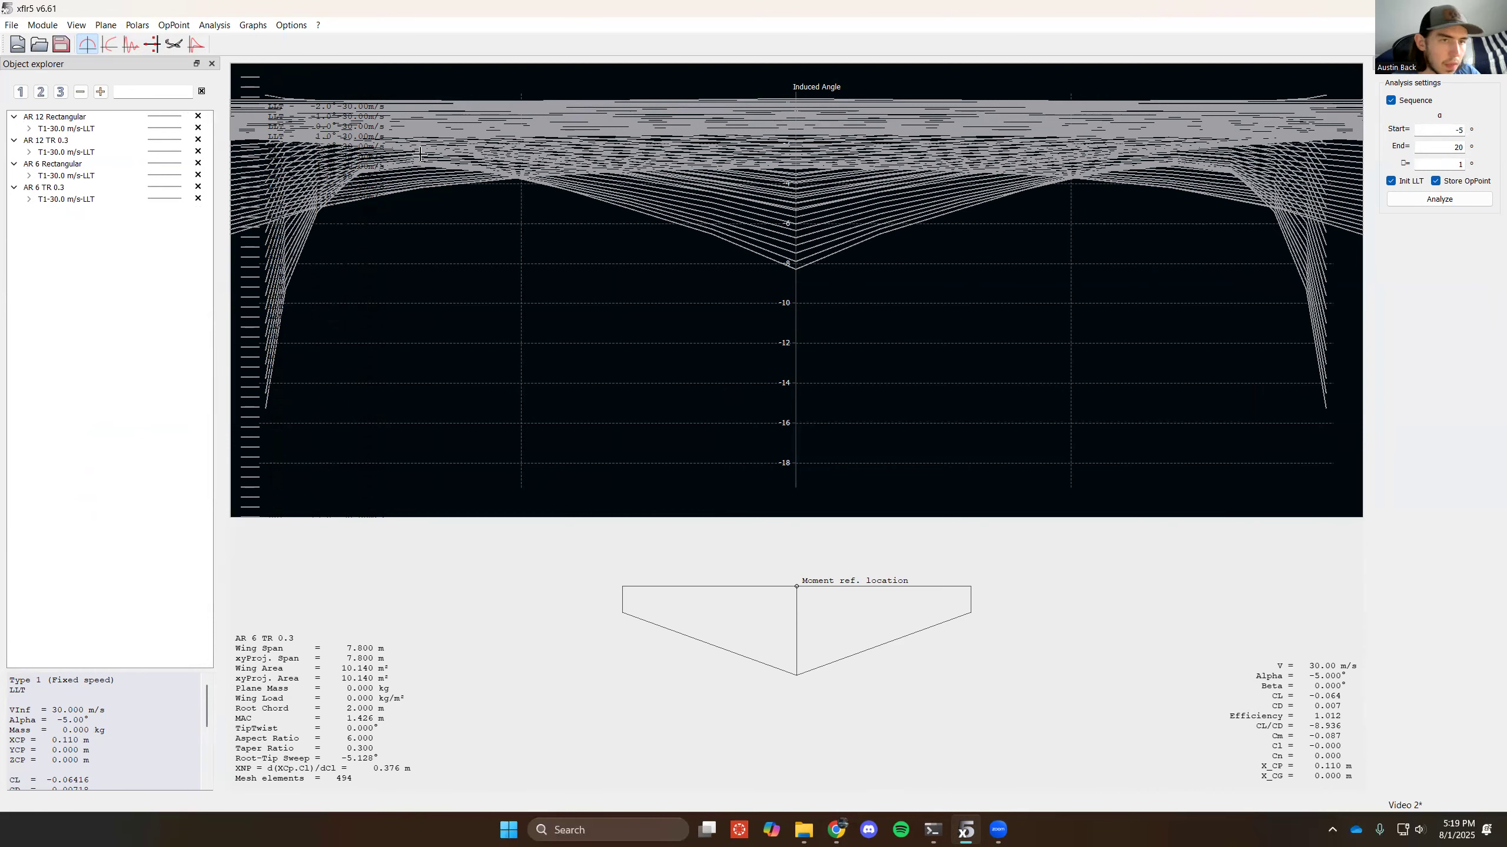
click(110, 45)
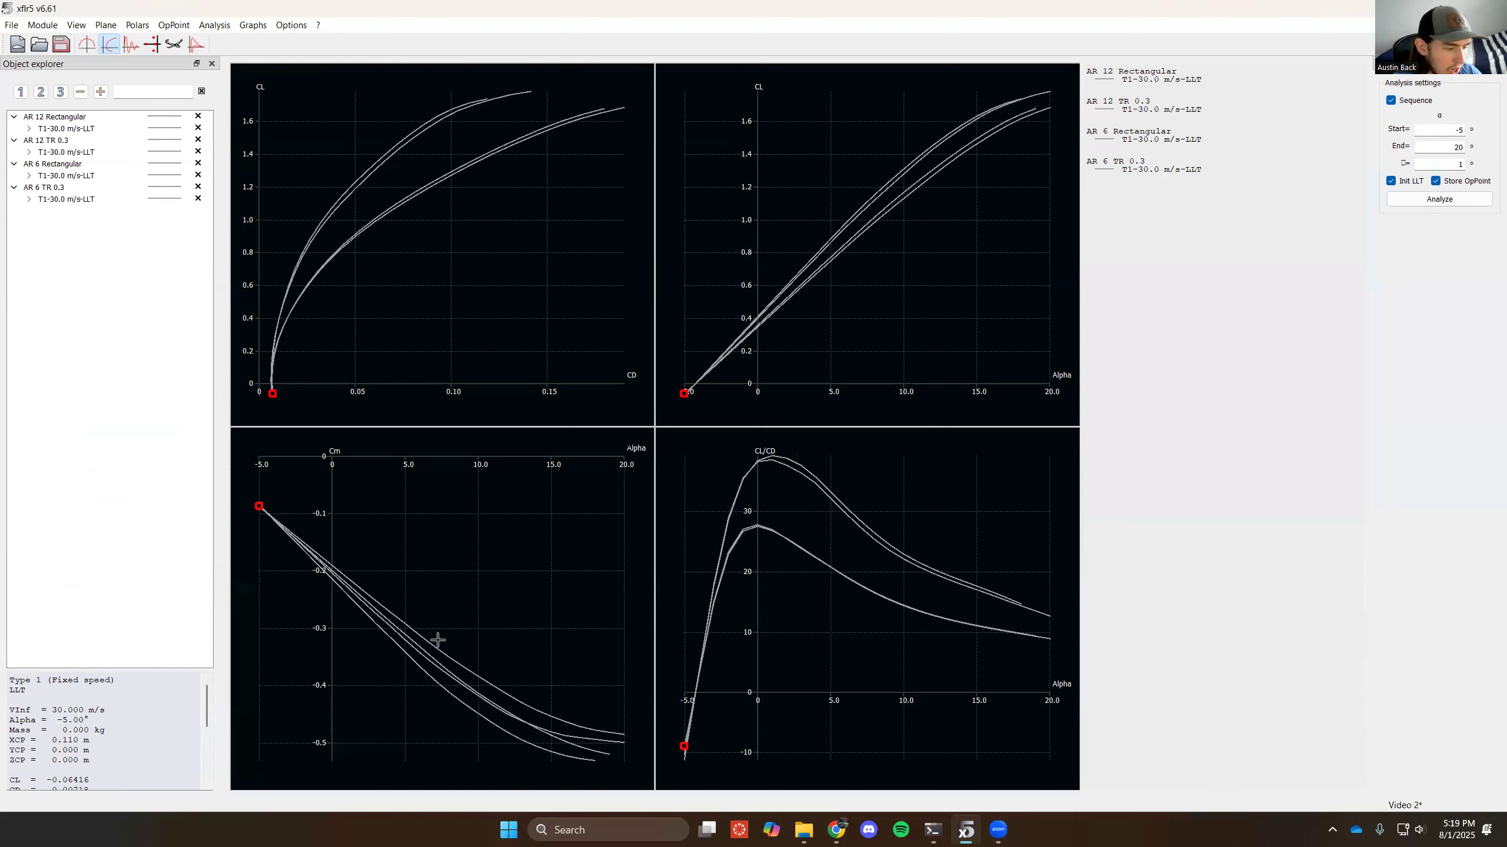
click(85, 45)
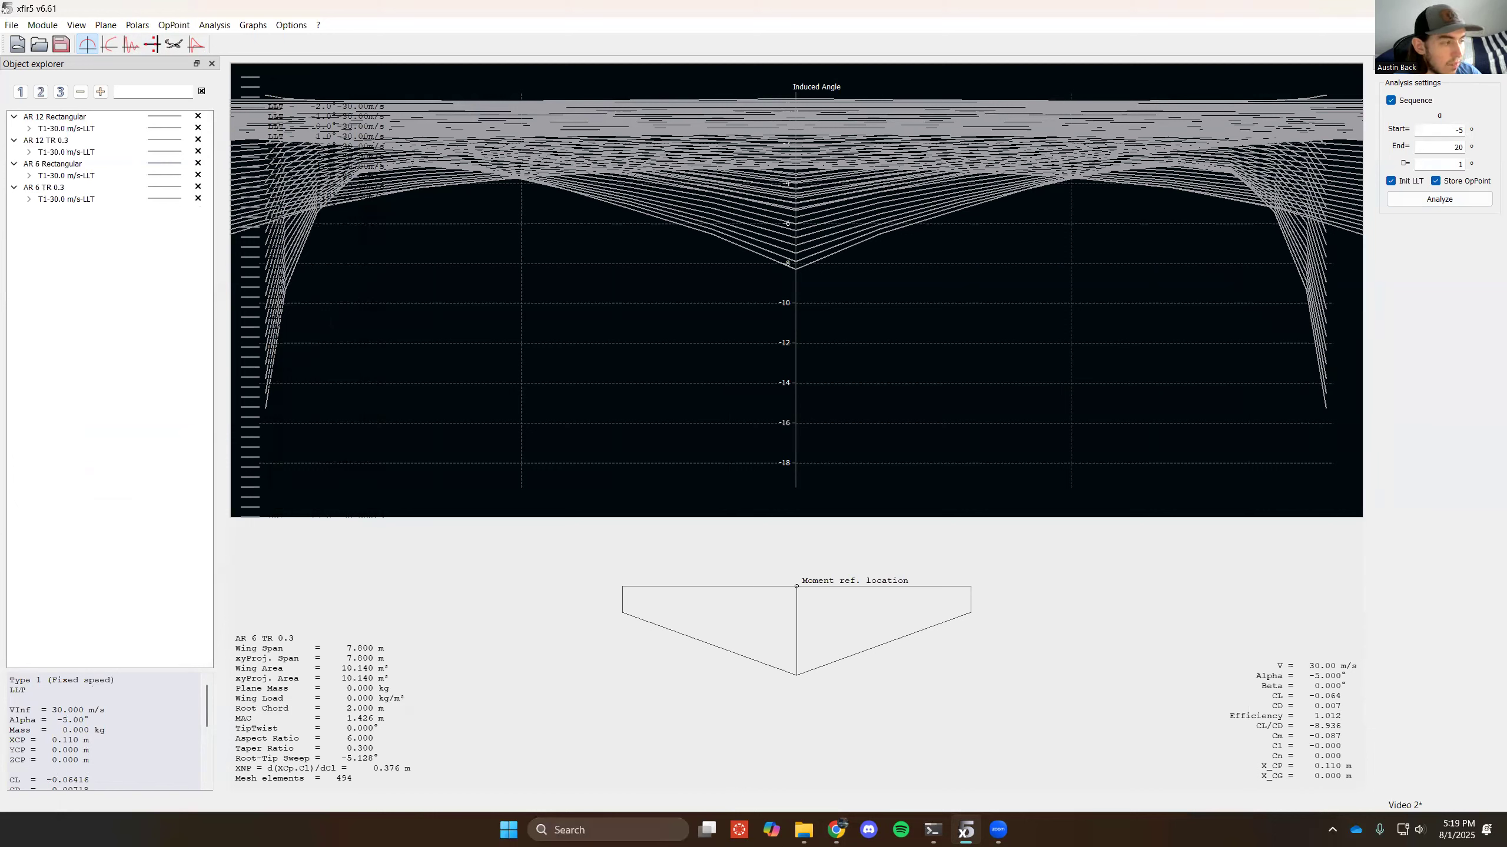
key(alt+Tab)
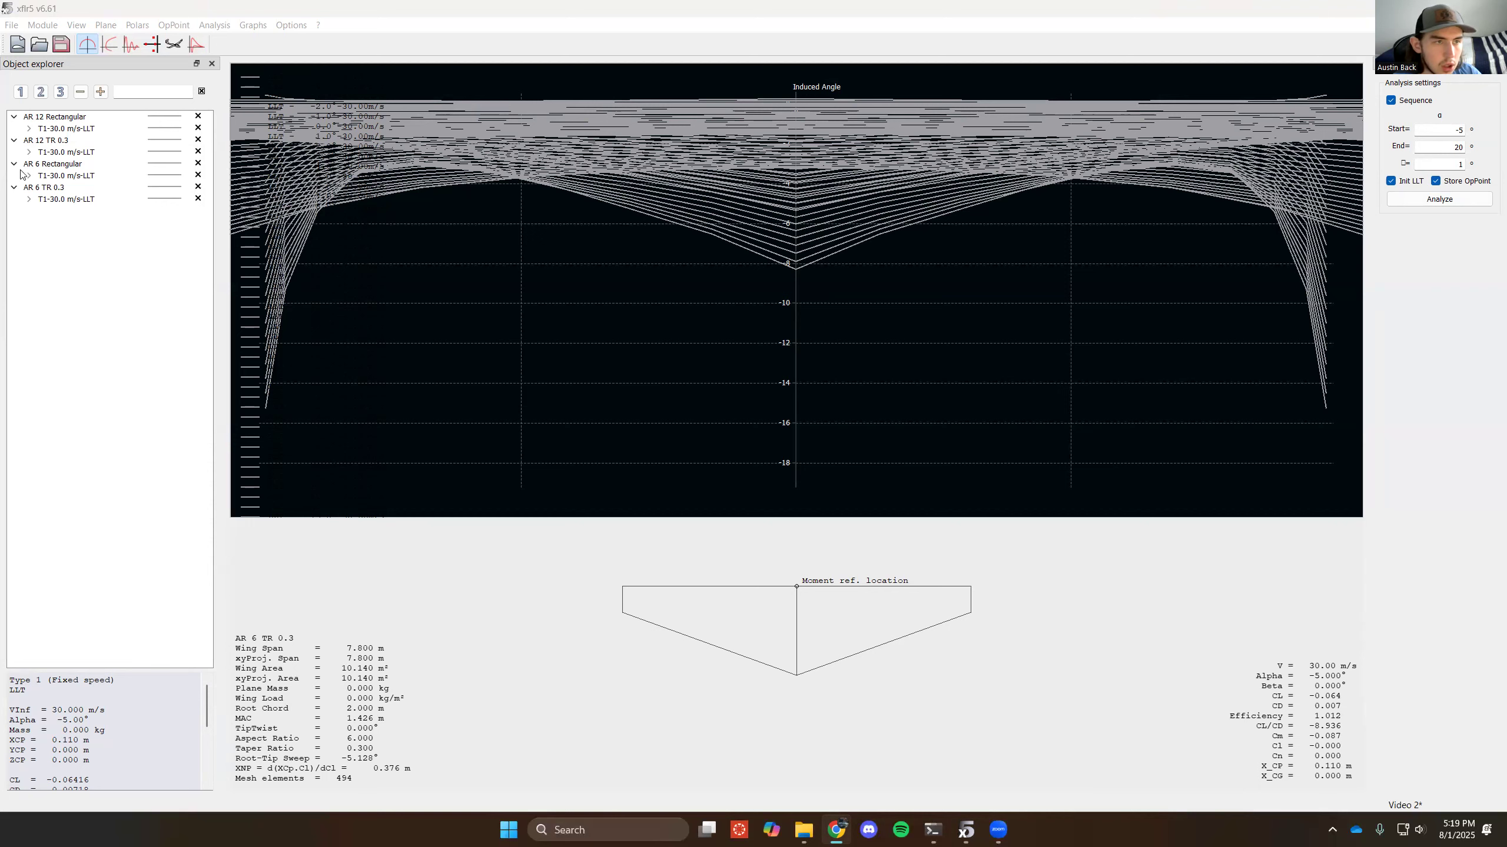
- Show only the 5° operating points for AR 12 Rectangular and AR 12 TR 0.3, and collapse both planes
click(29, 128)
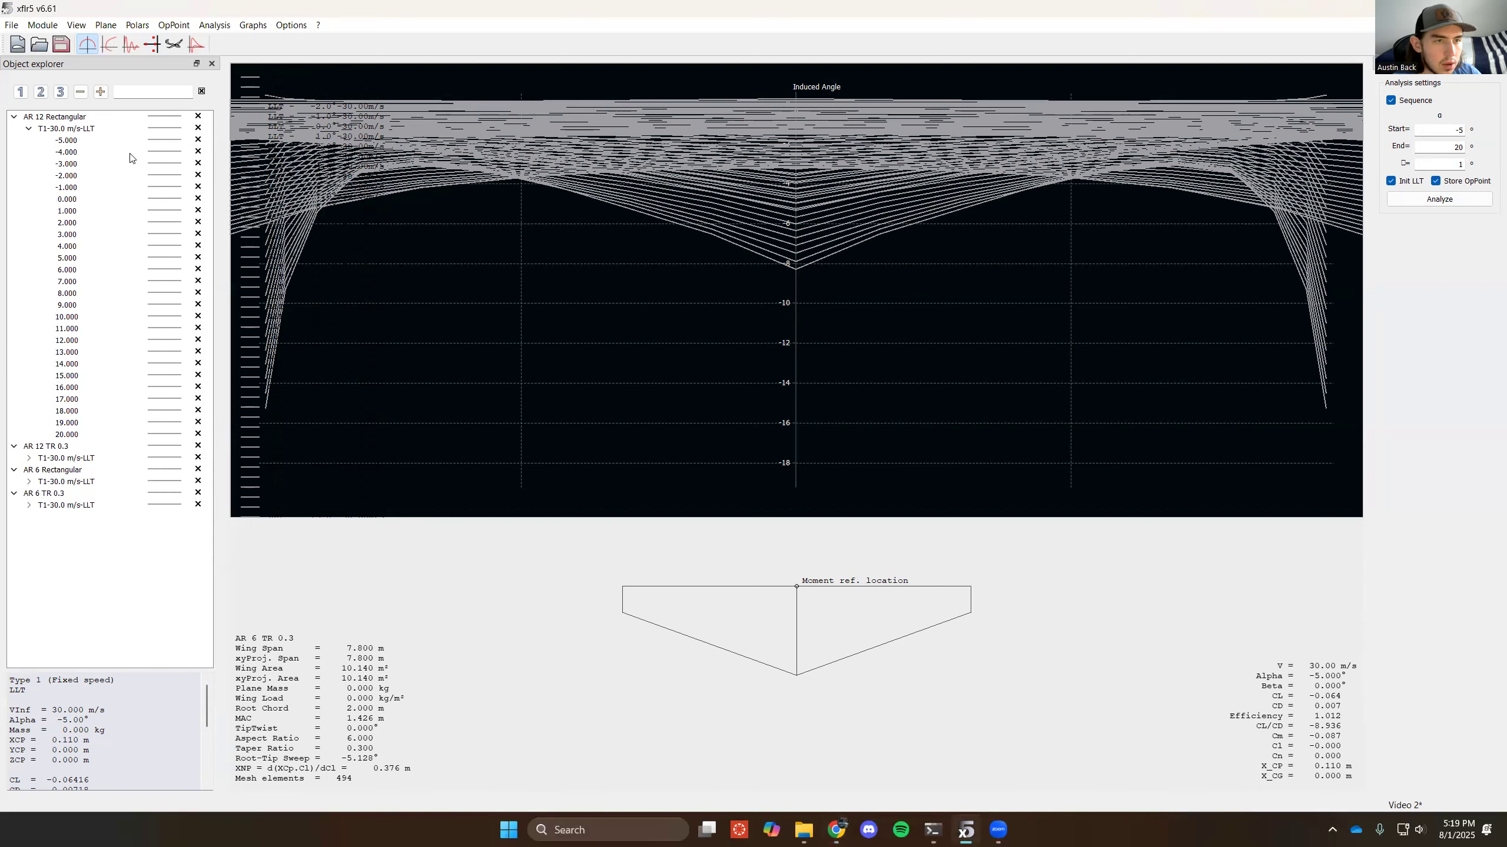
click(192, 128)
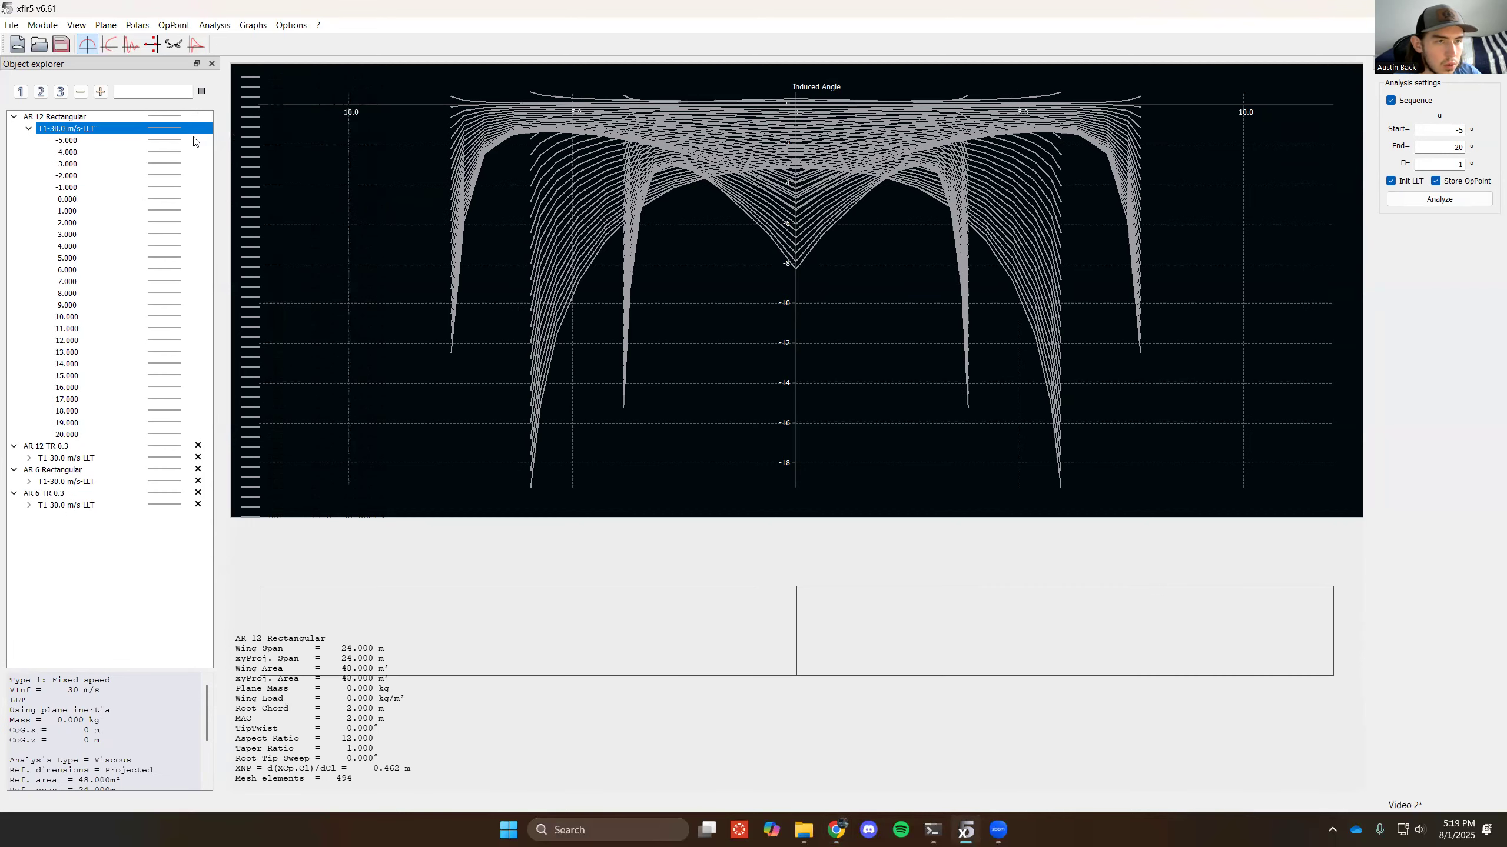
click(193, 259)
click(28, 458)
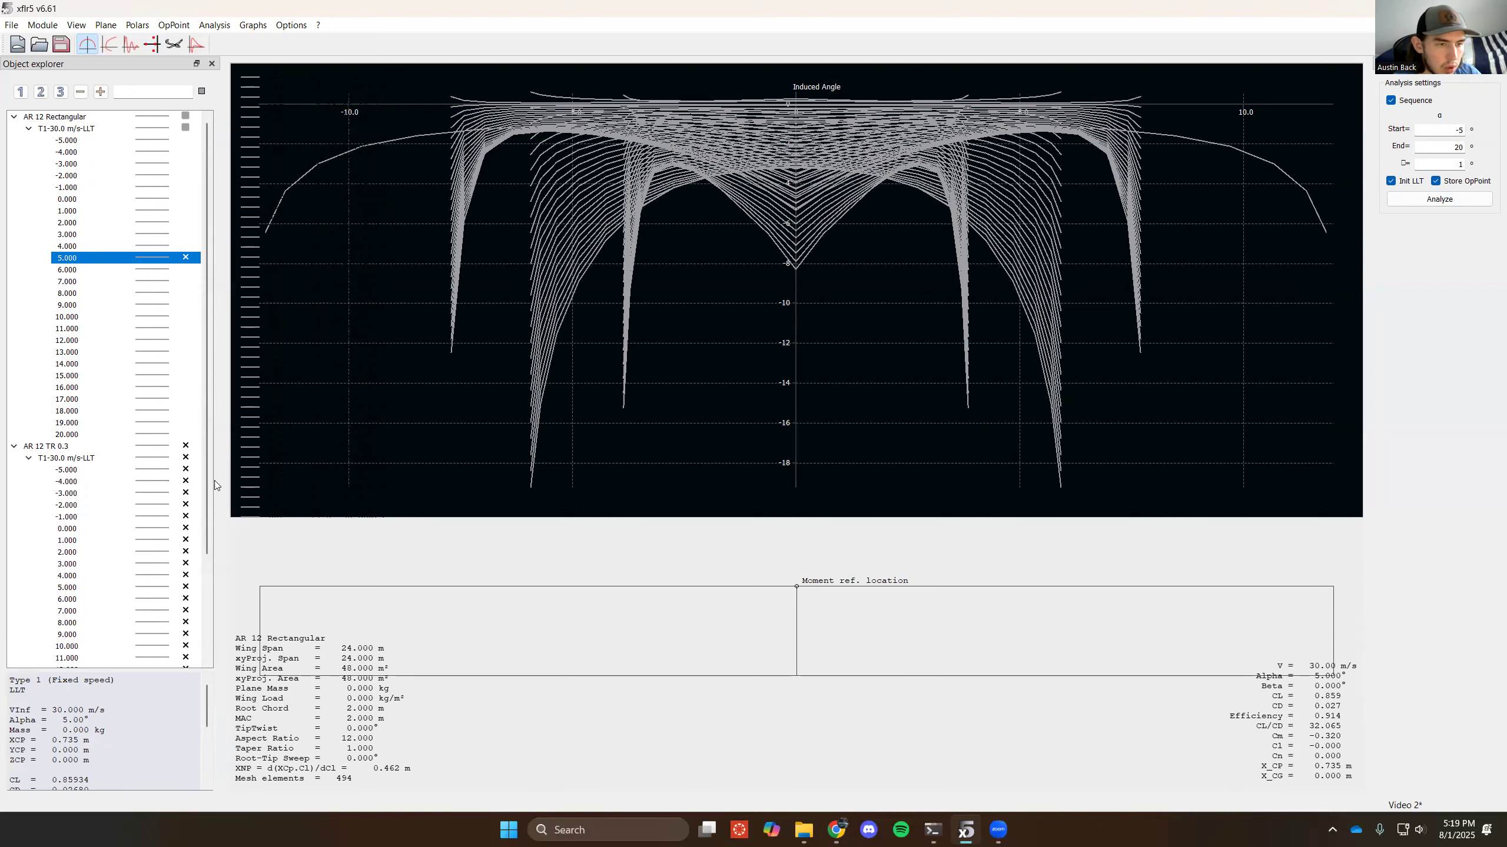
click(187, 458)
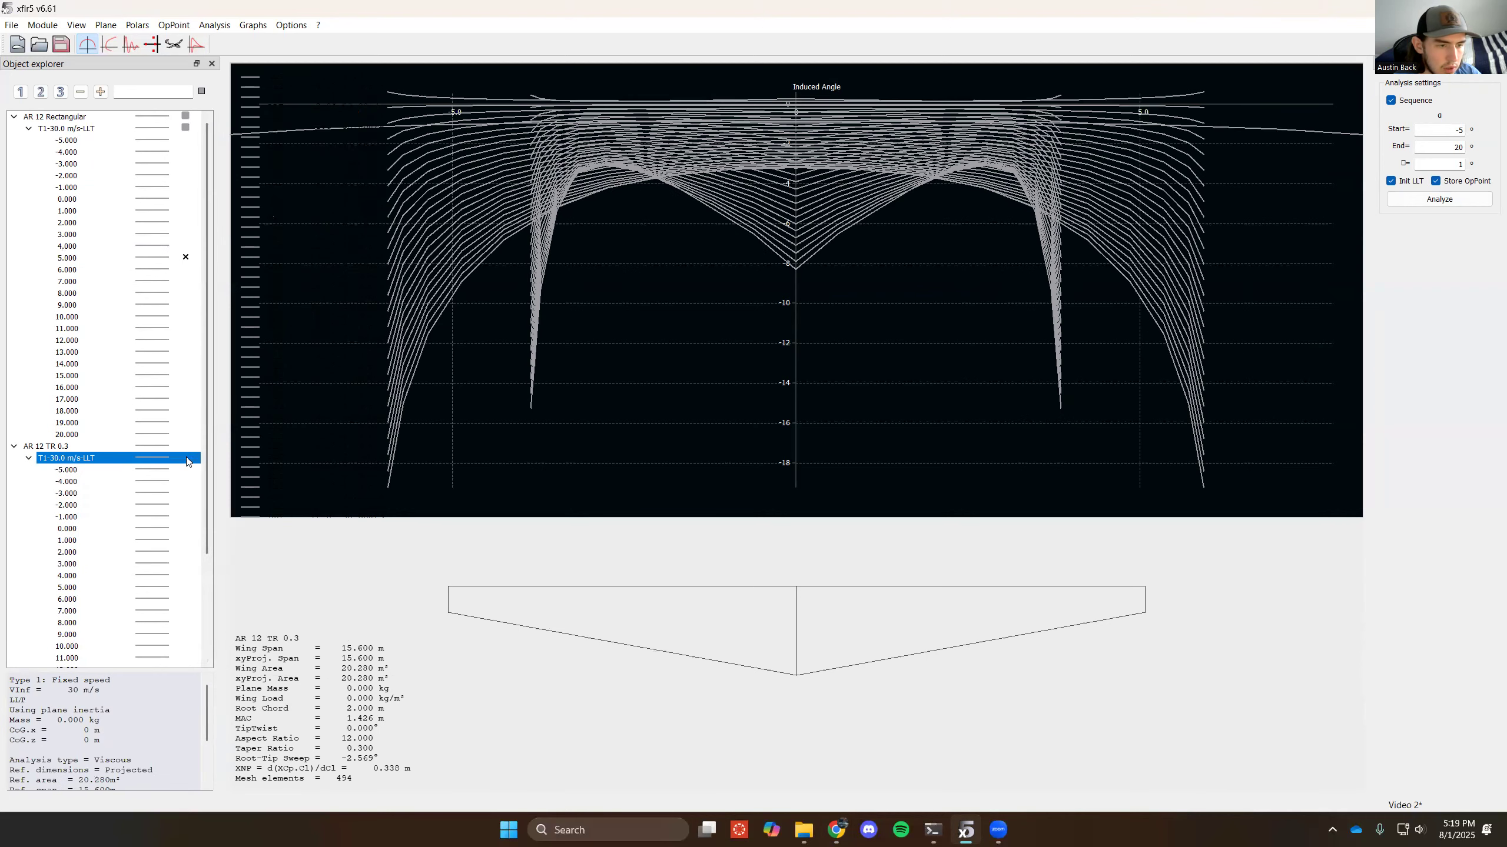
click(185, 587)
click(14, 448)
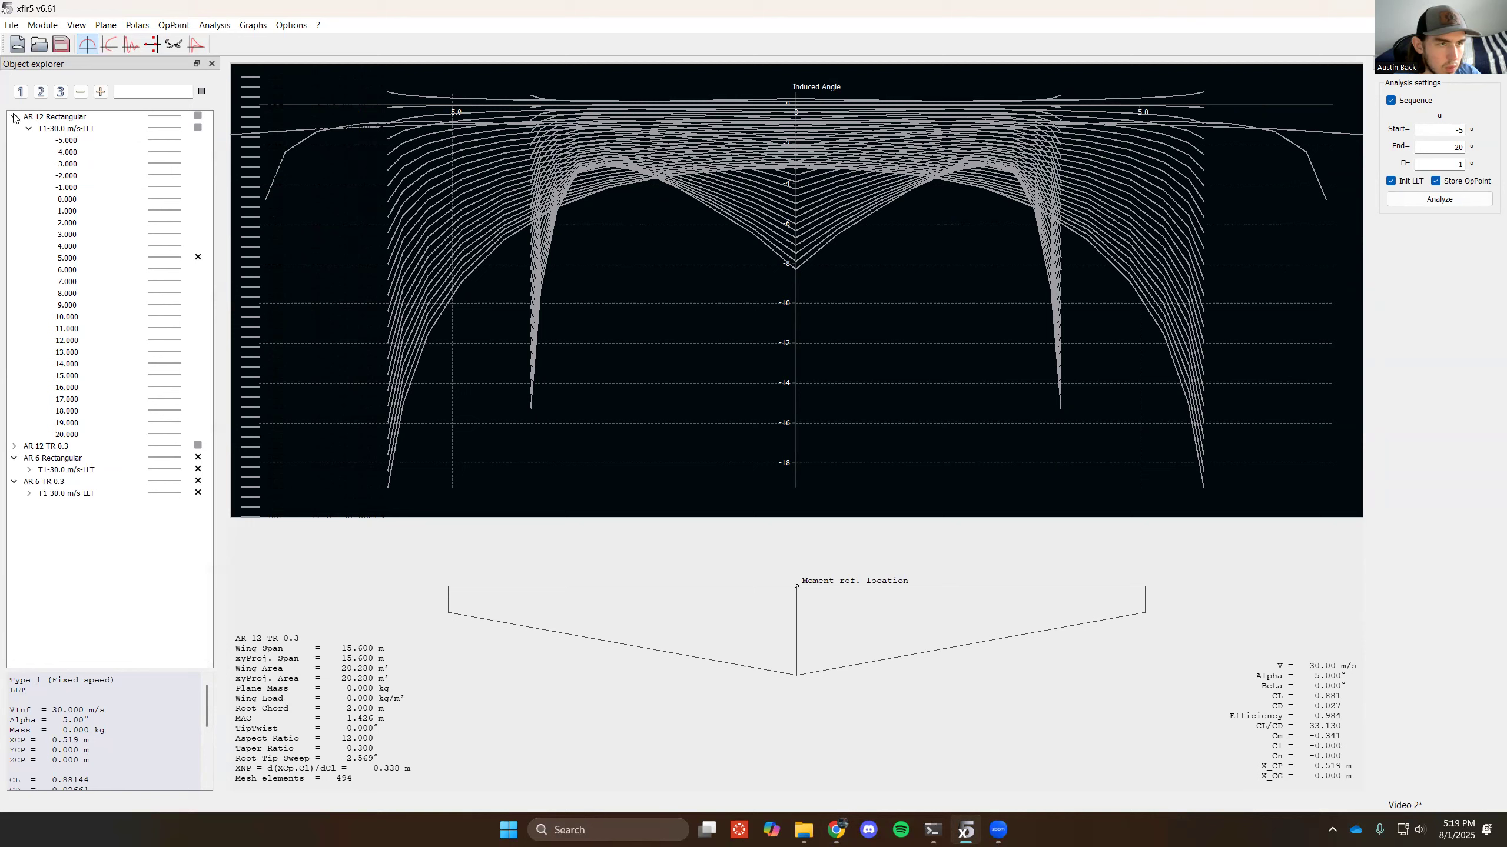
click(14, 117)
- Show only the 5° operating point for AR 6 Rectangular, and collapse the plane
click(28, 152)
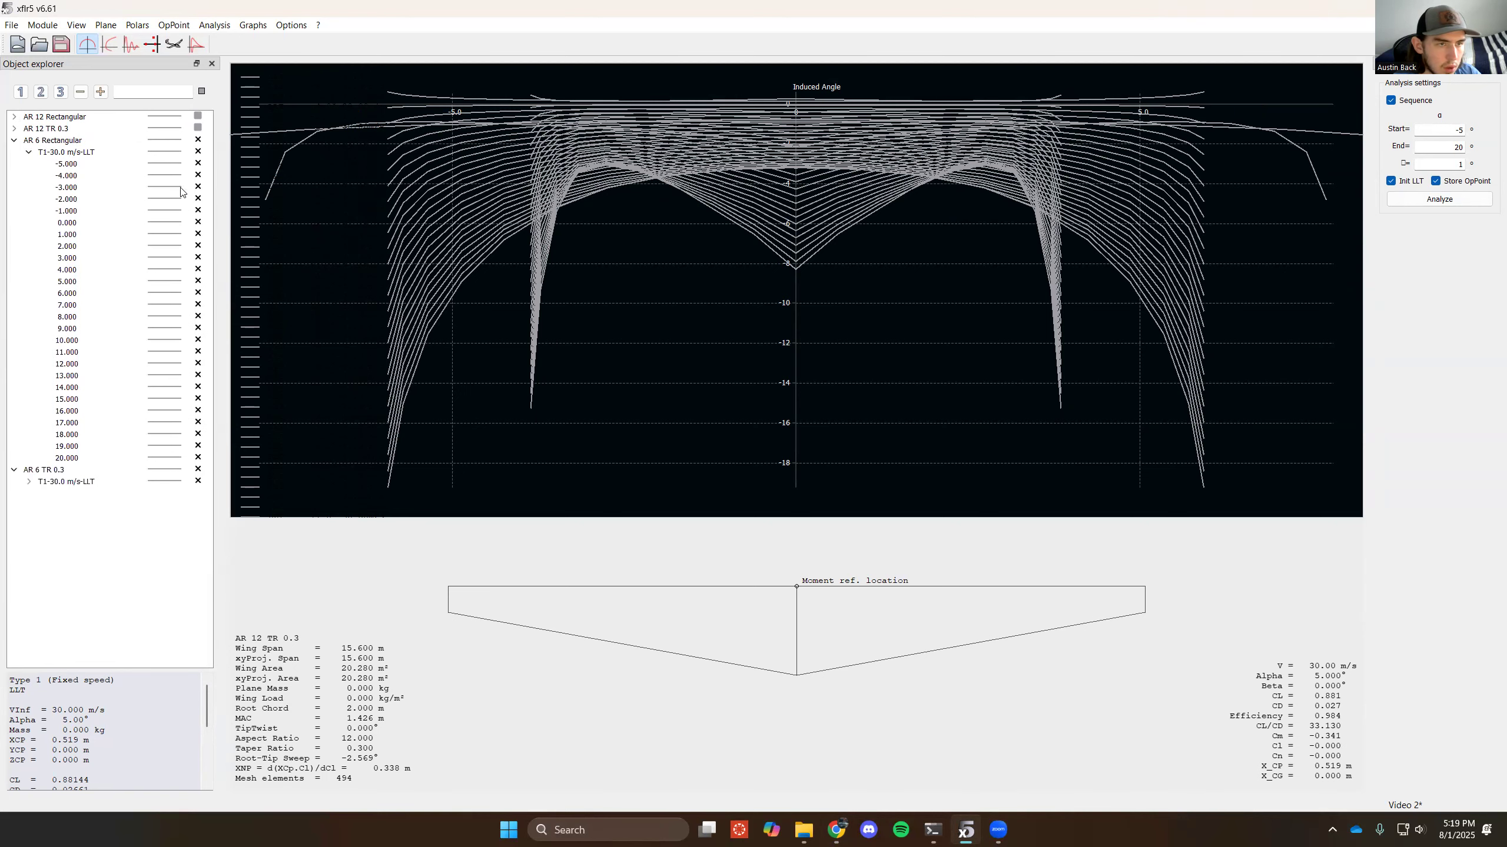
click(196, 153)
click(204, 284)
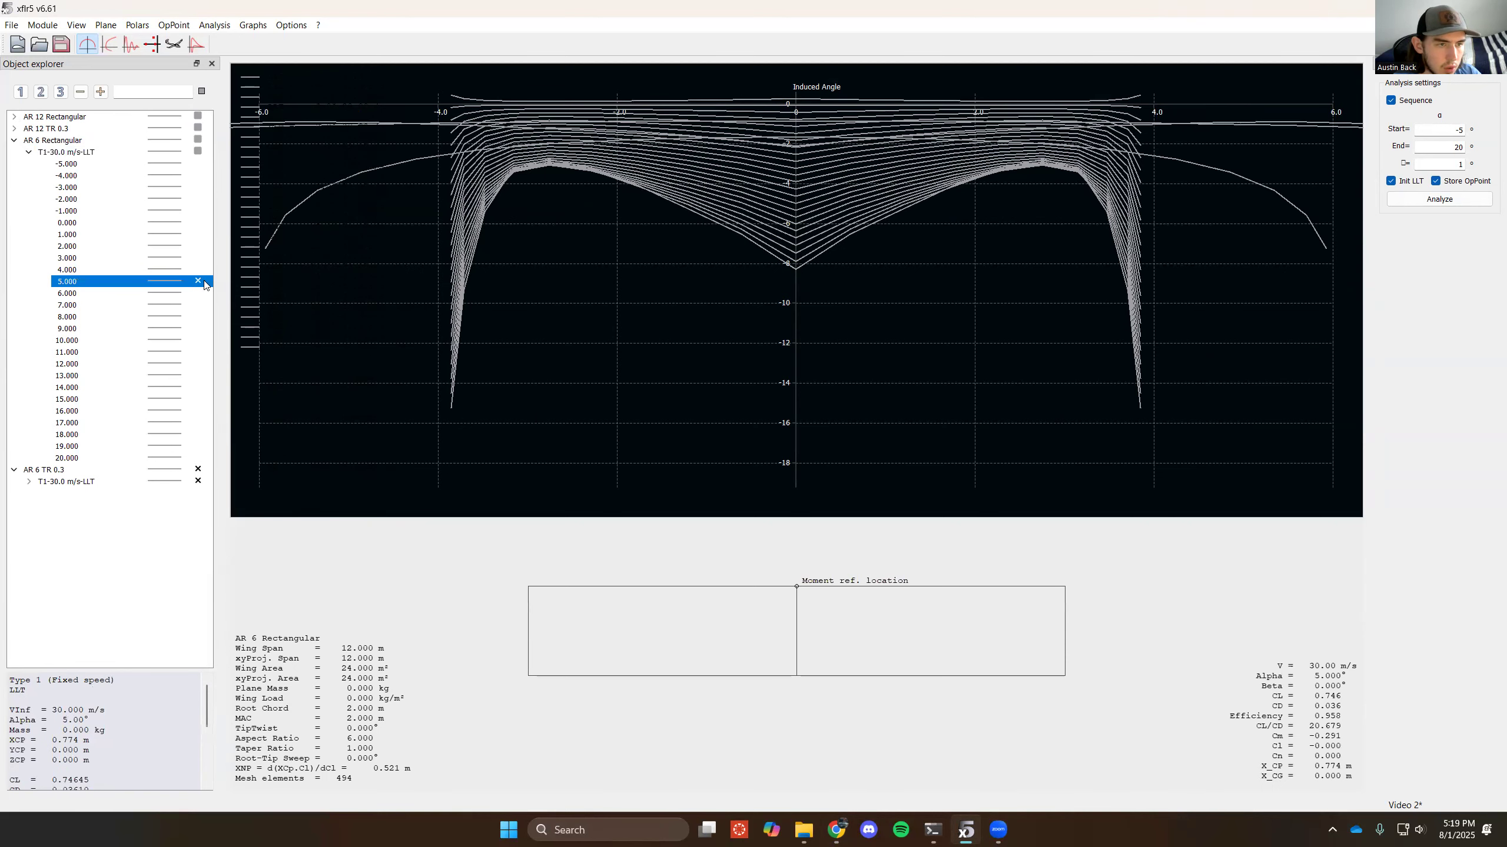
click(28, 152)
click(14, 140)
- Show only the 5° operating point for AR 6 TR 0.3
click(13, 152)
click(13, 152)
click(156, 166)
click(29, 163)
click(29, 164)
click(198, 166)
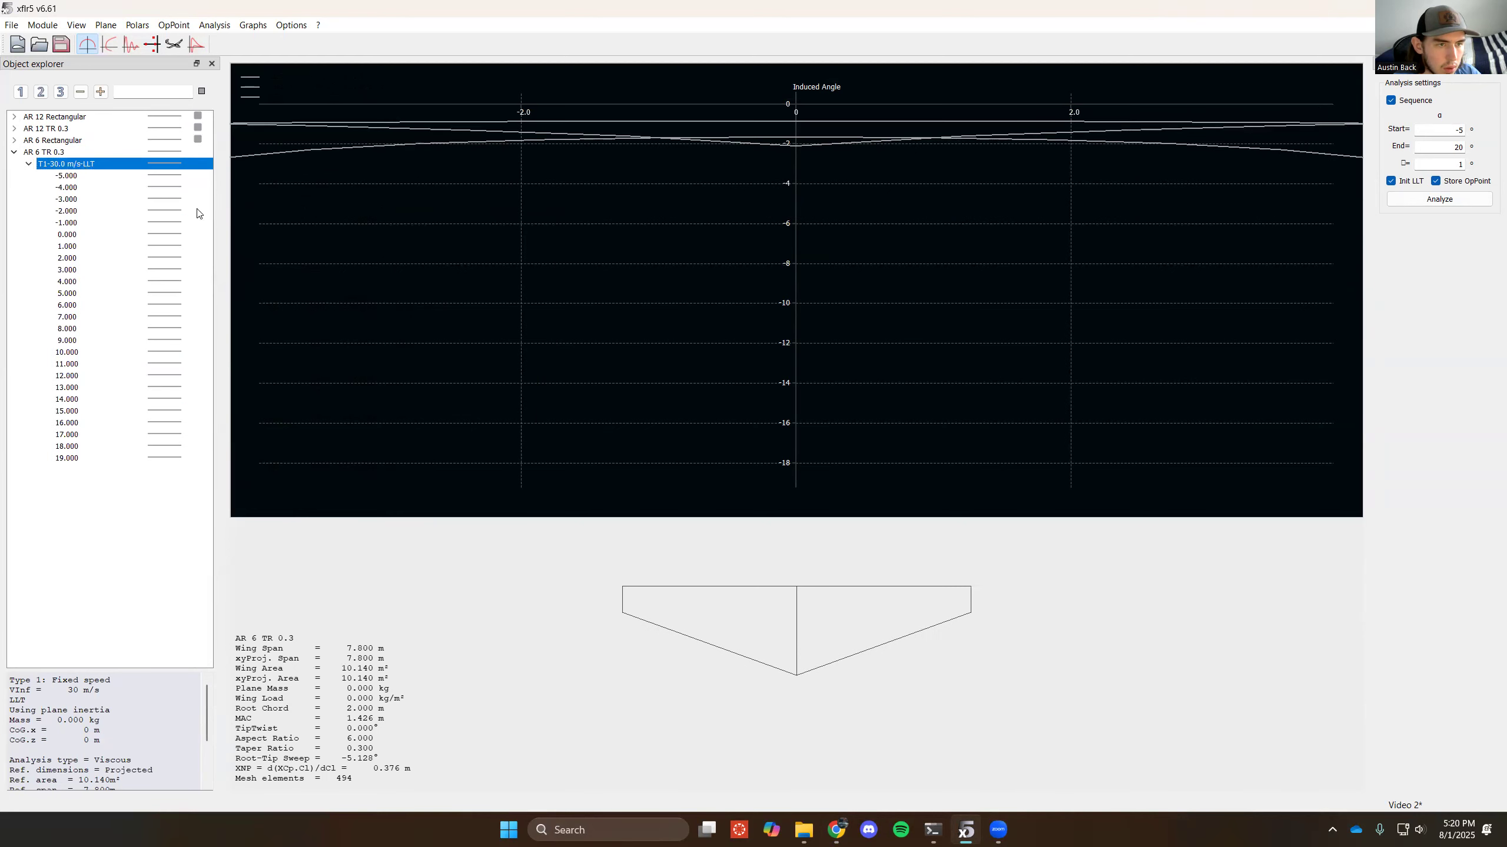
click(196, 293)
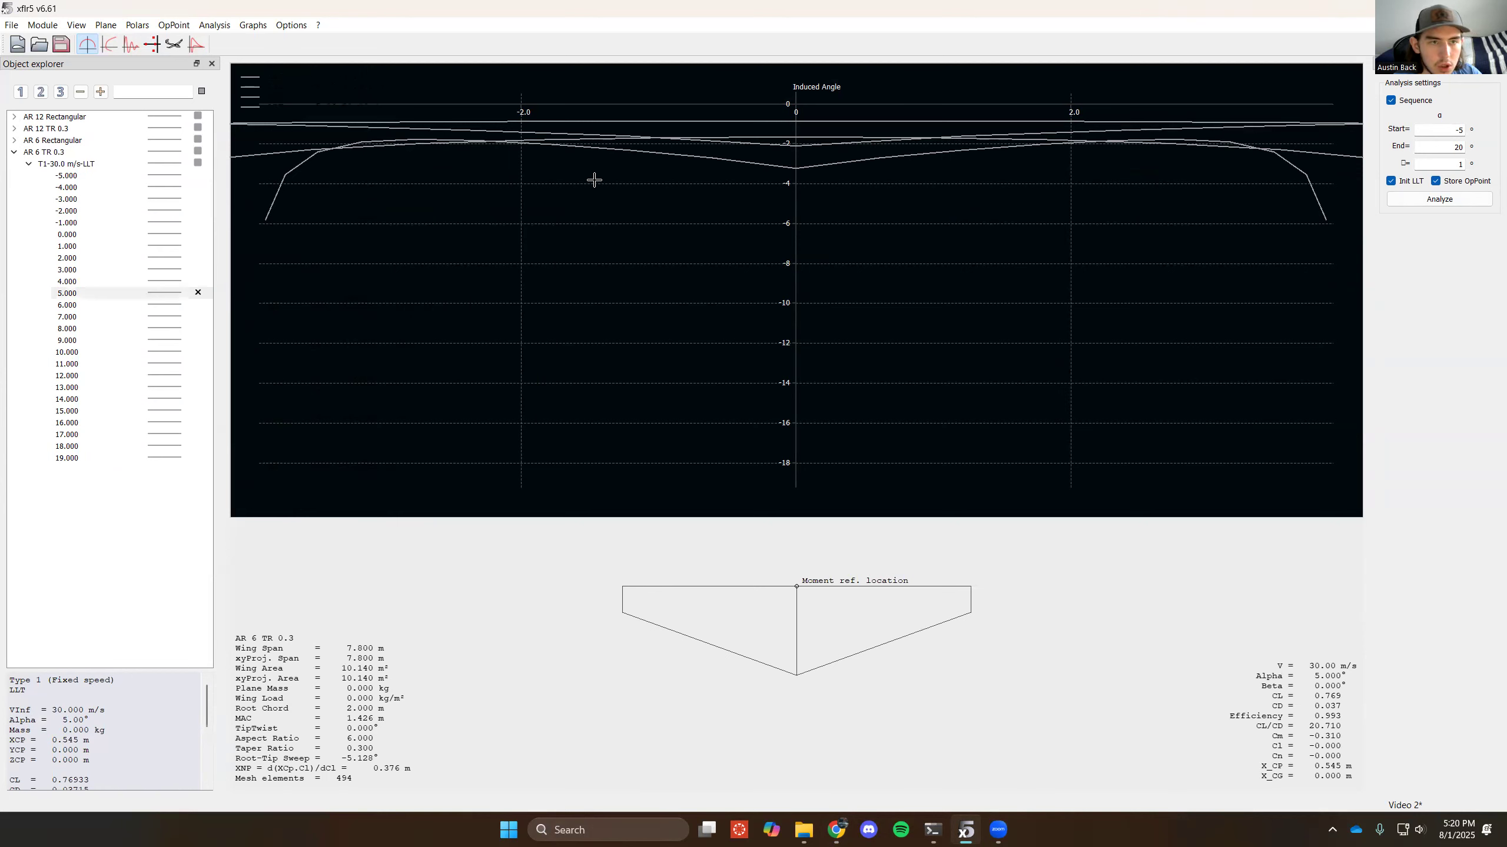
- Try to open the graph settings of the Induced Angle graph
right_click(495, 361)
mouse_move(608, 606)
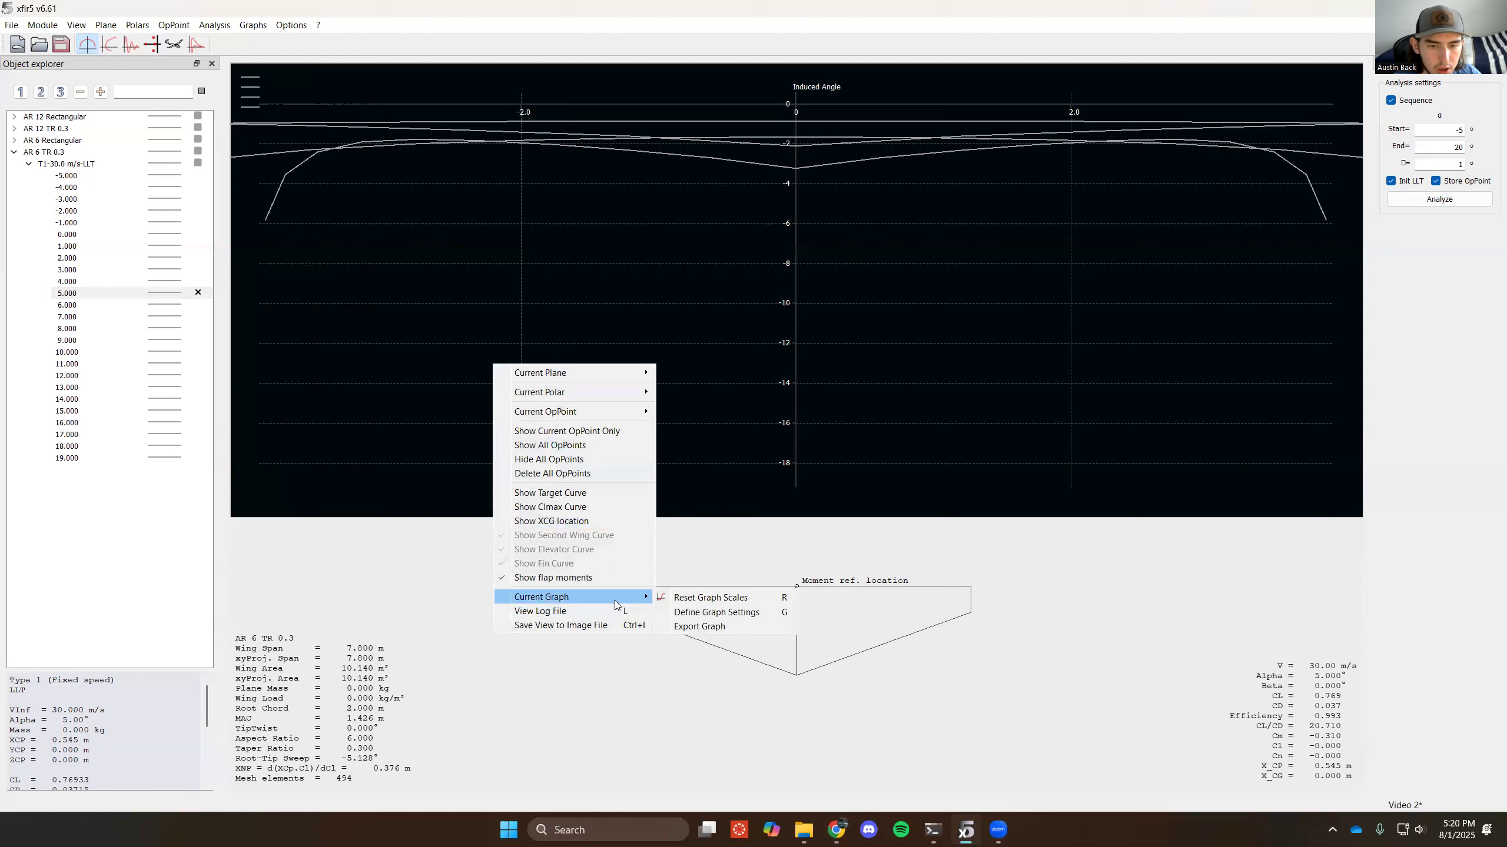
click(706, 613)
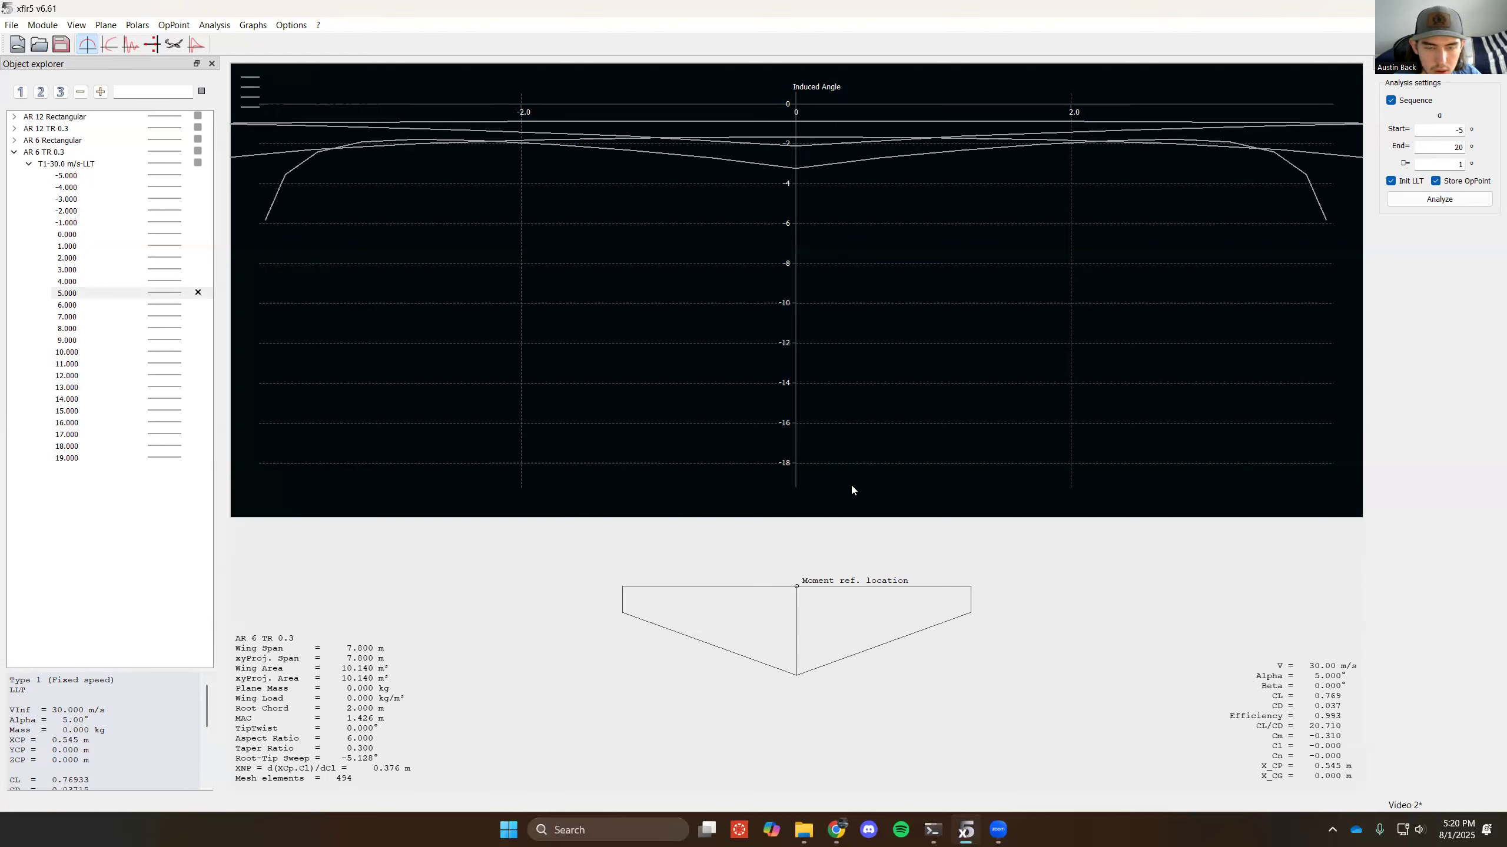
mouse_move(968, 832)
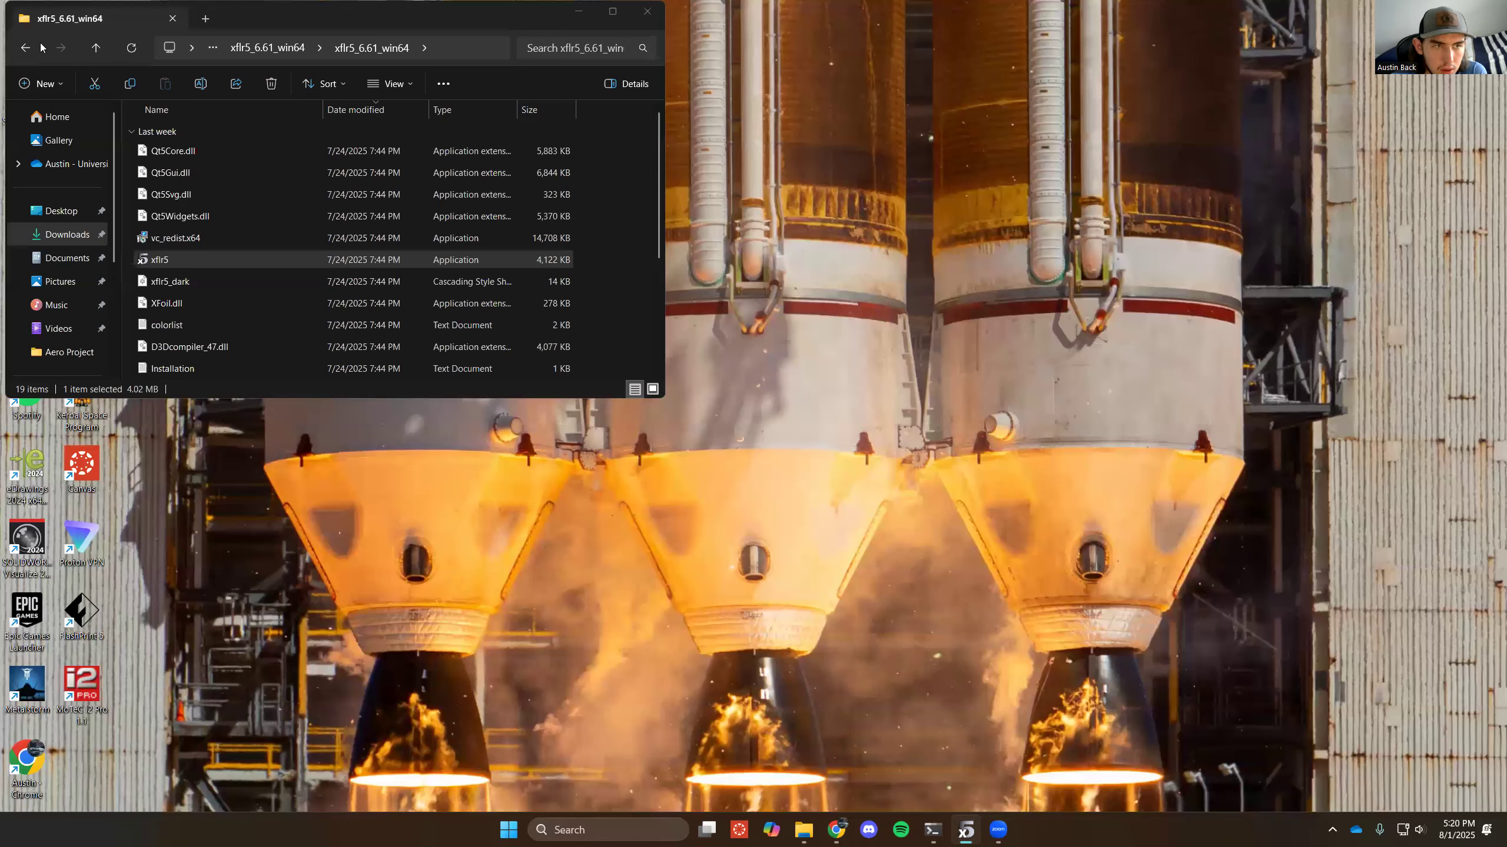
- Relaunch xflr5 through the Windows search
click(678, 827)
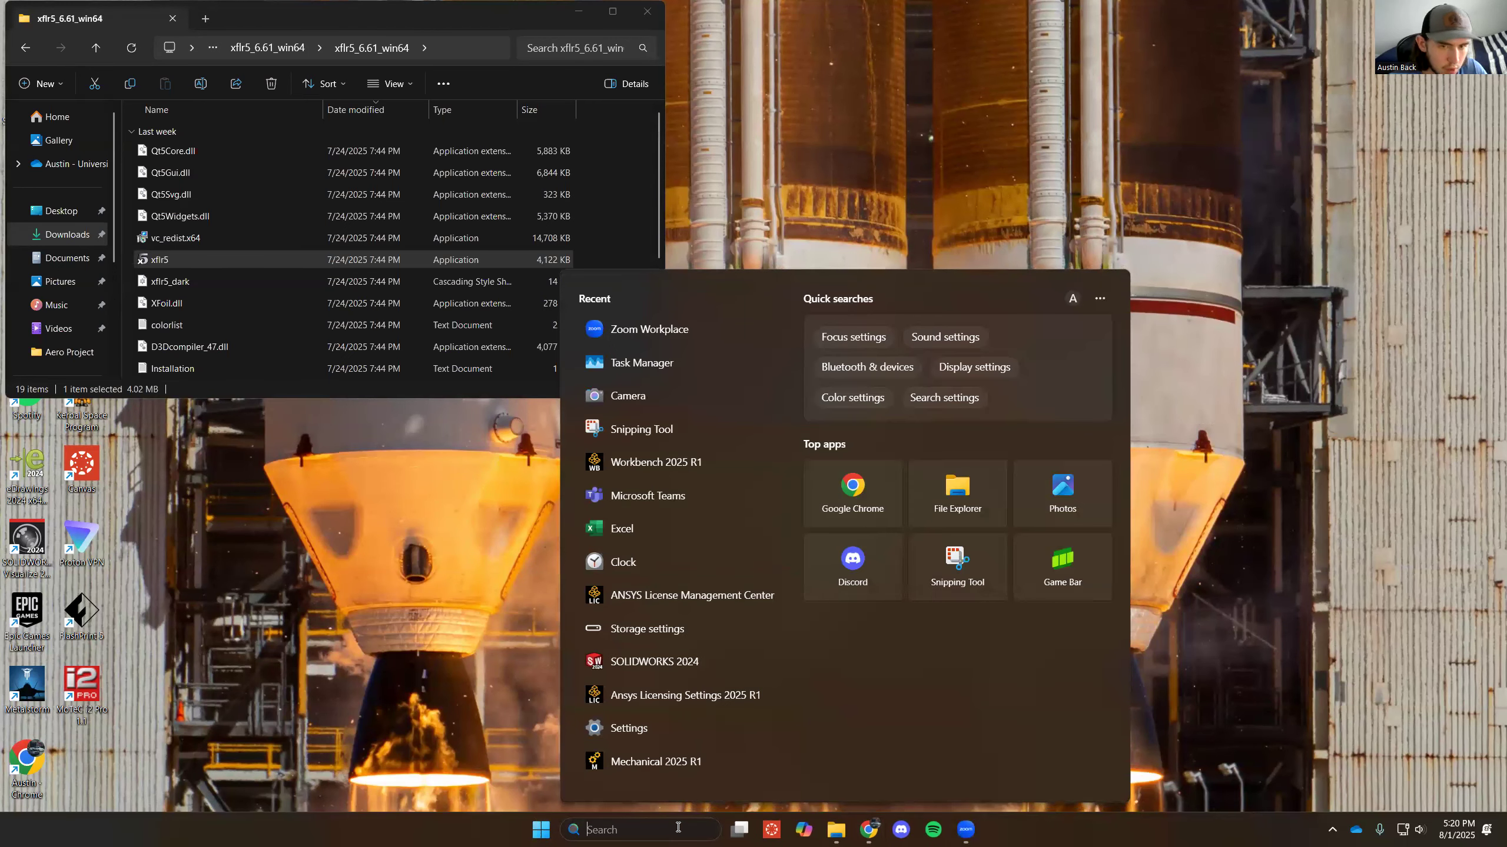
text(xflr)
key(Return)
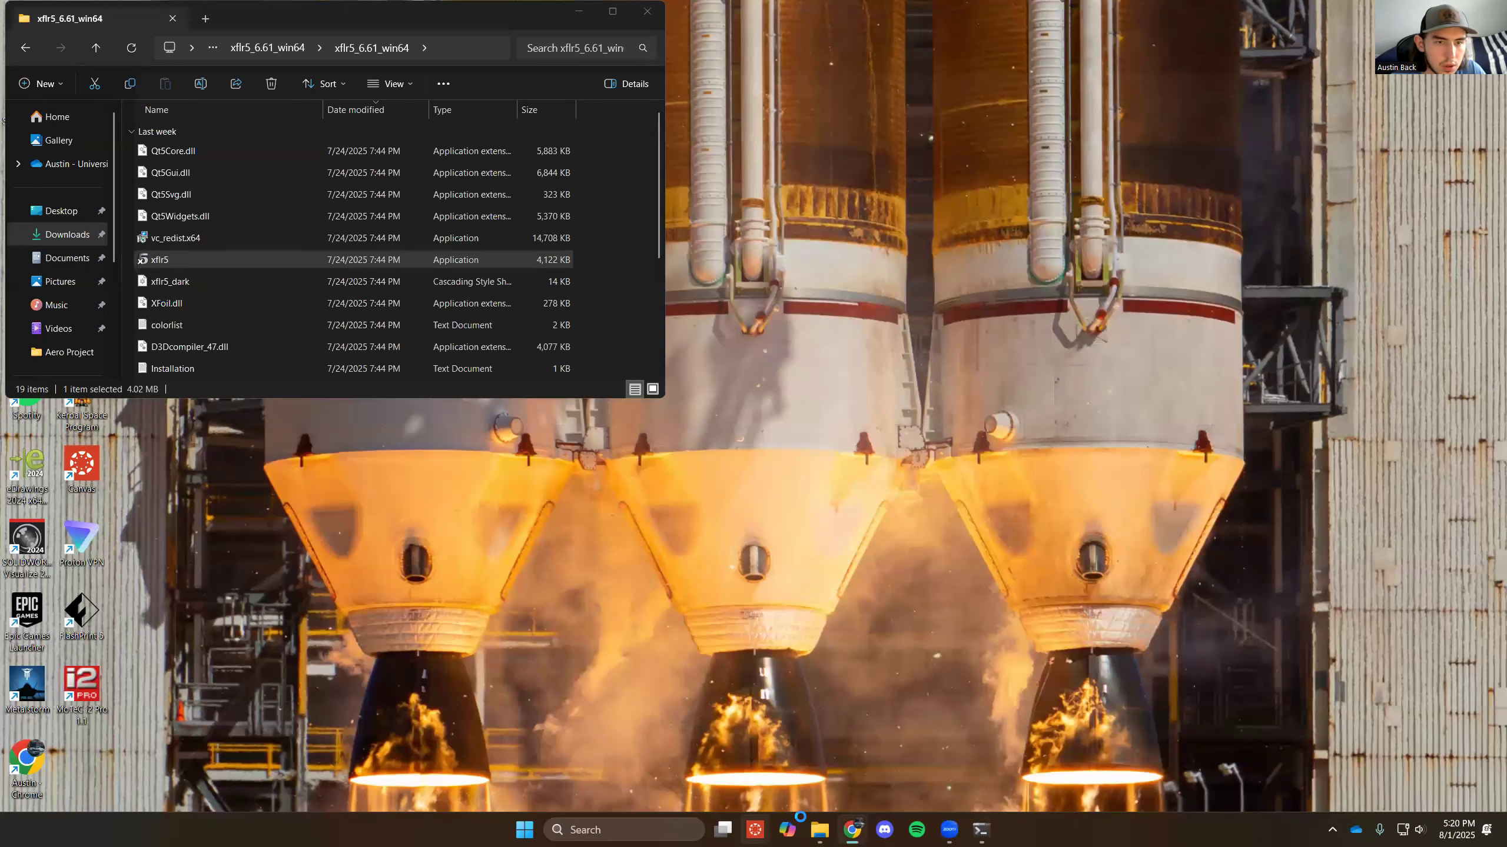
- Open the Project 2 xflr5 Fundamentals of Aerodynamics project from the Downloads folder
click(13, 26)
click(45, 57)
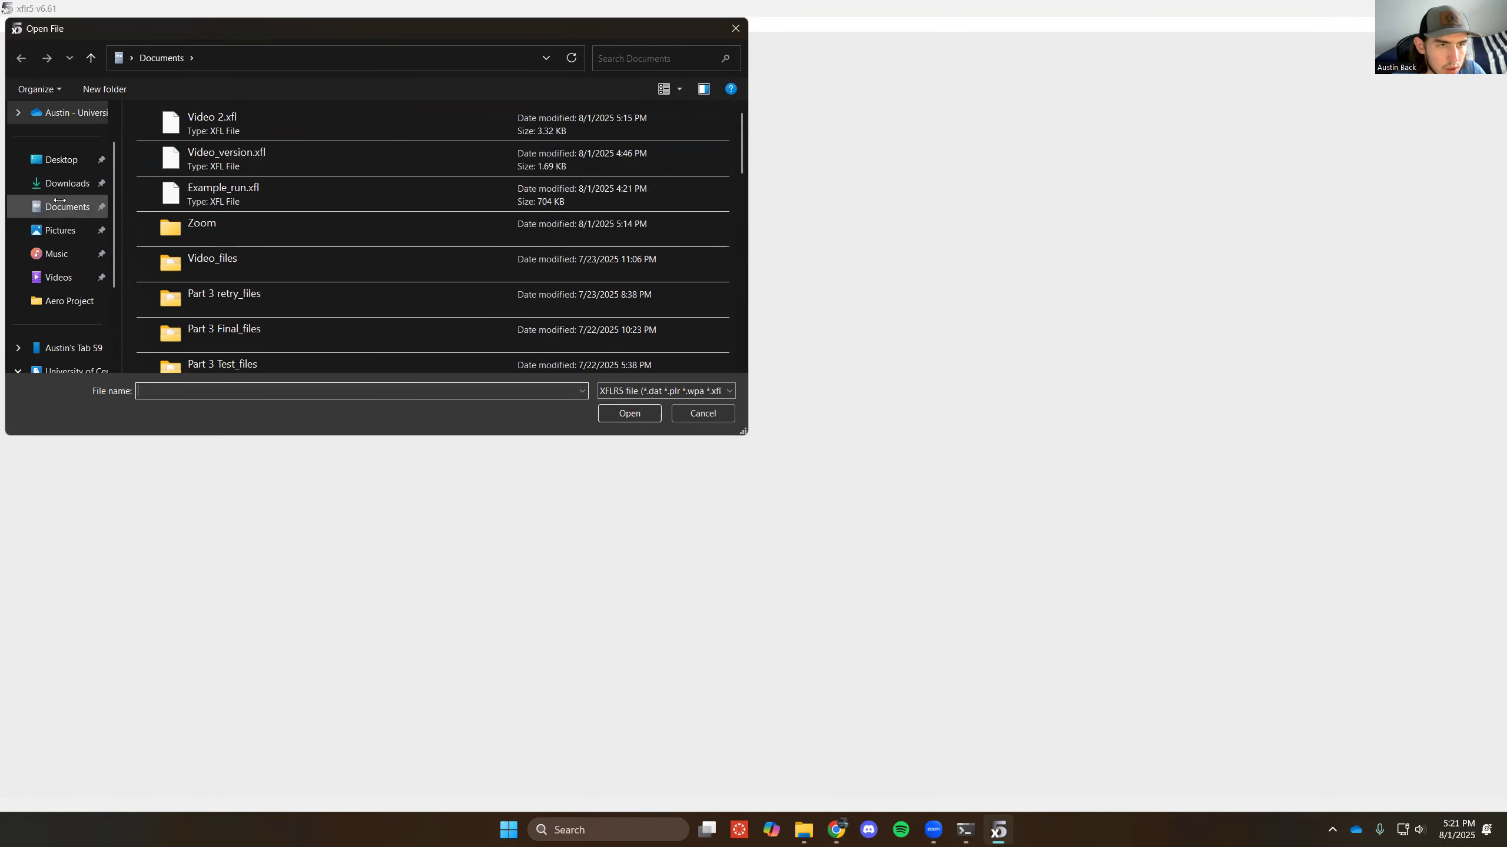
click(62, 205)
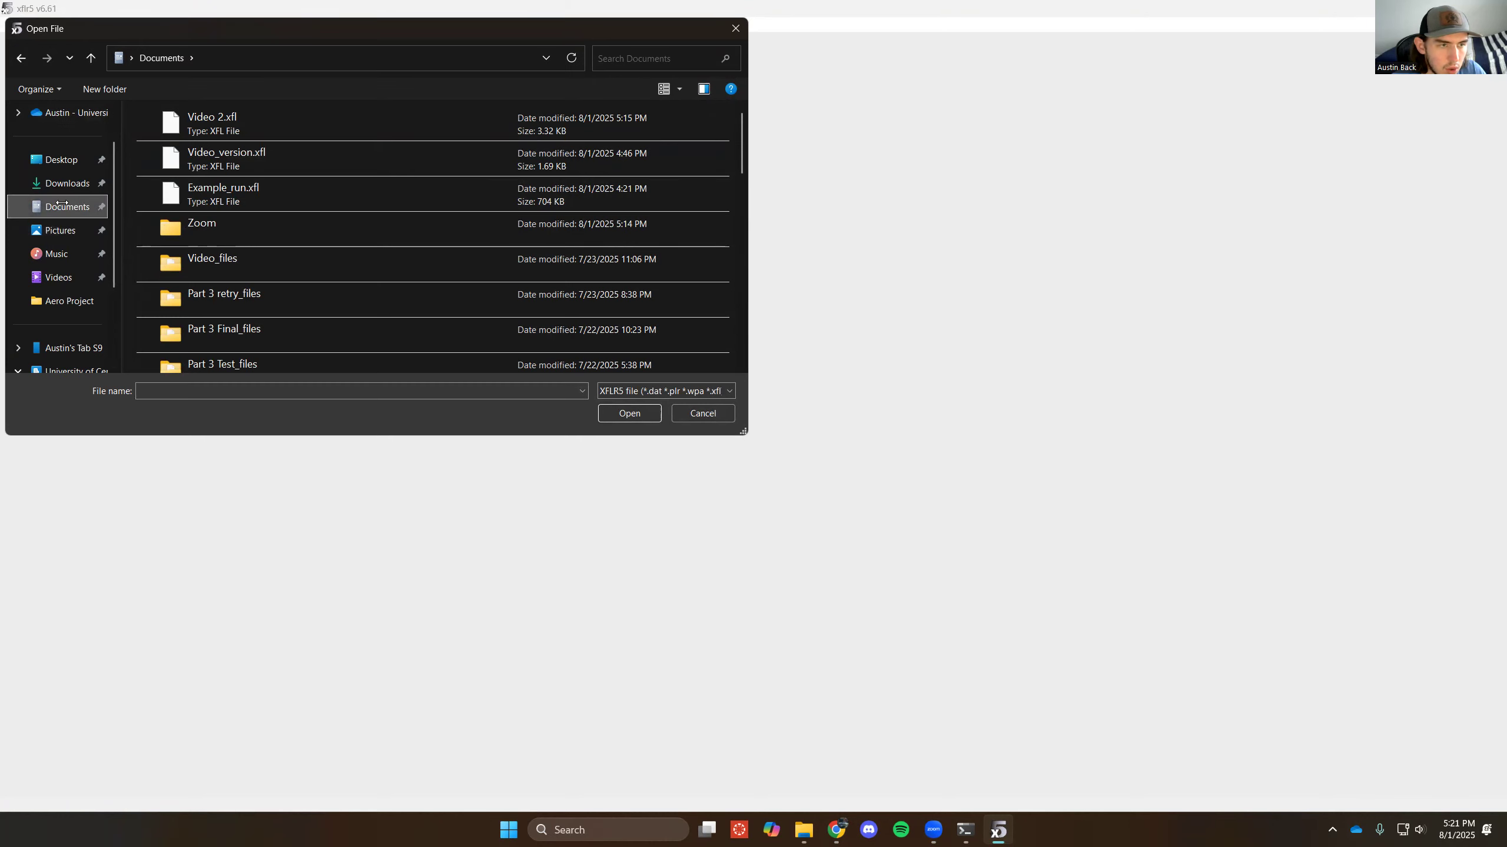
click(66, 183)
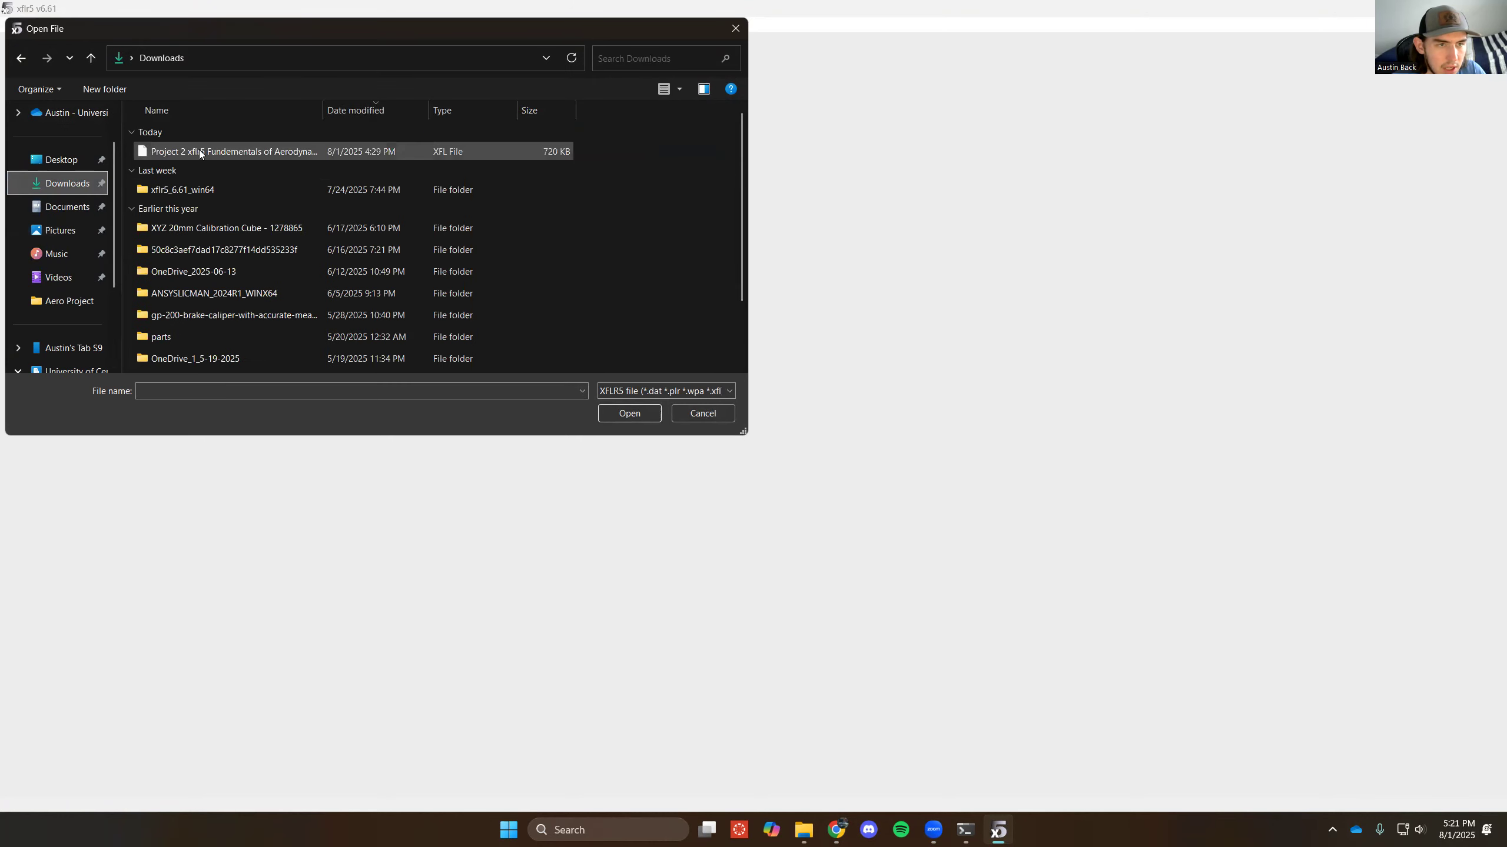
click(199, 151)
click(631, 415)
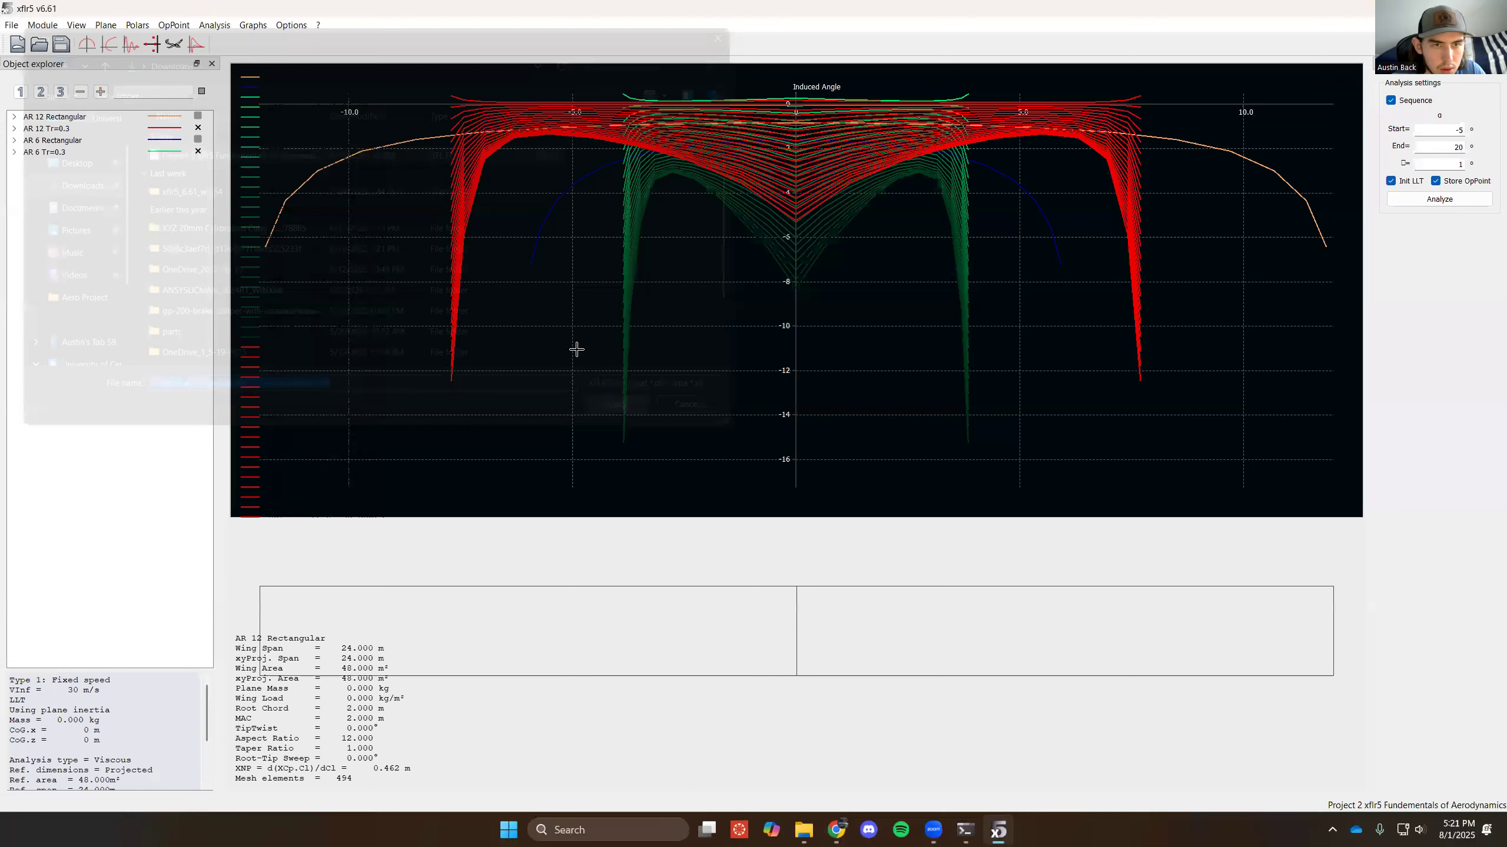
- Expand the AR 12 Rectangular operating points and the AR 12 Tr=0.3 polars, and switch briefly to the polar graphs and back
click(14, 119)
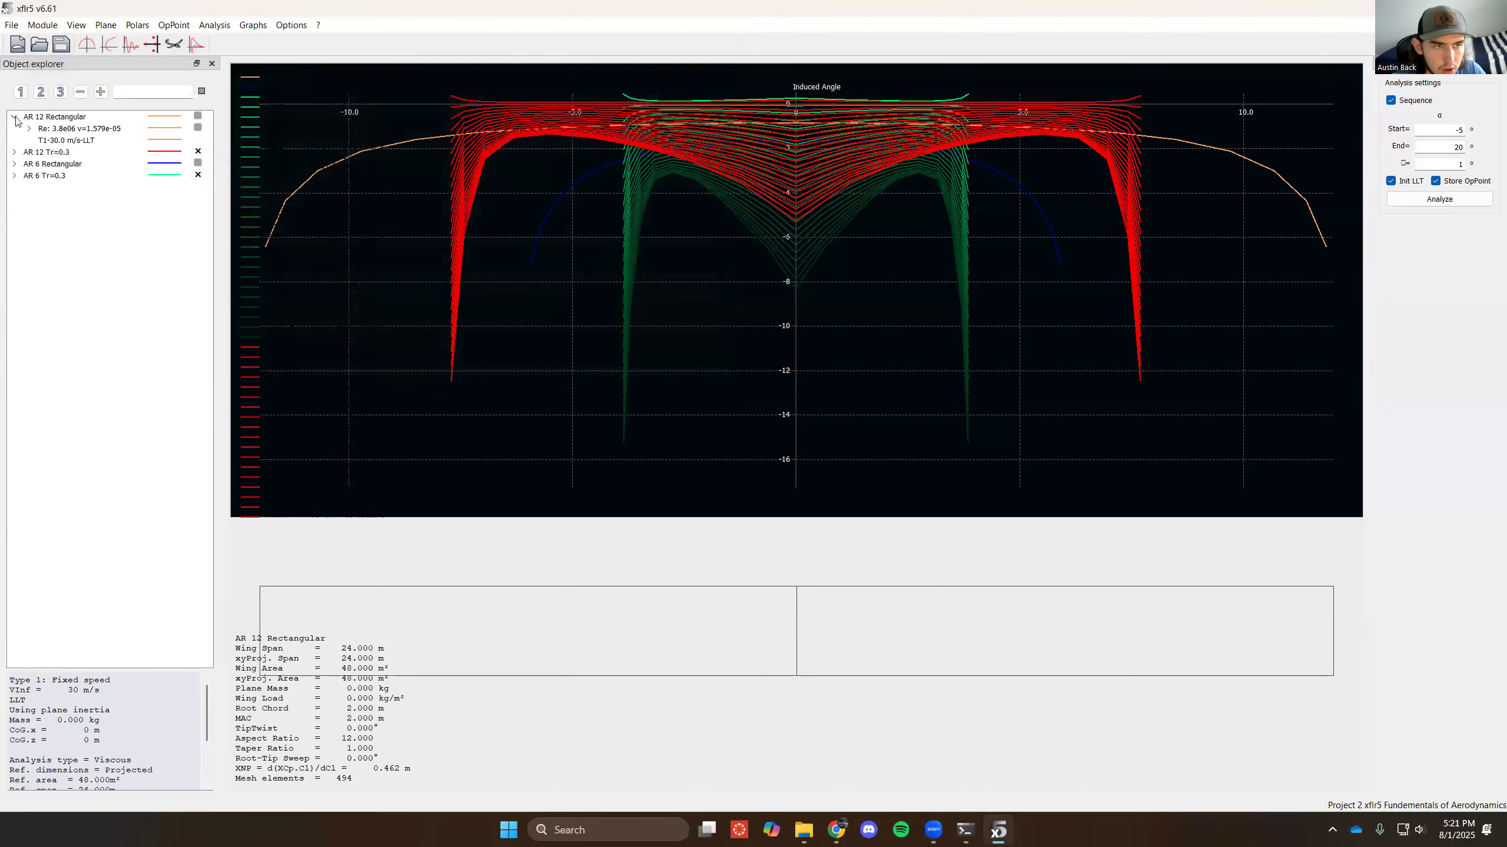
click(15, 152)
click(28, 129)
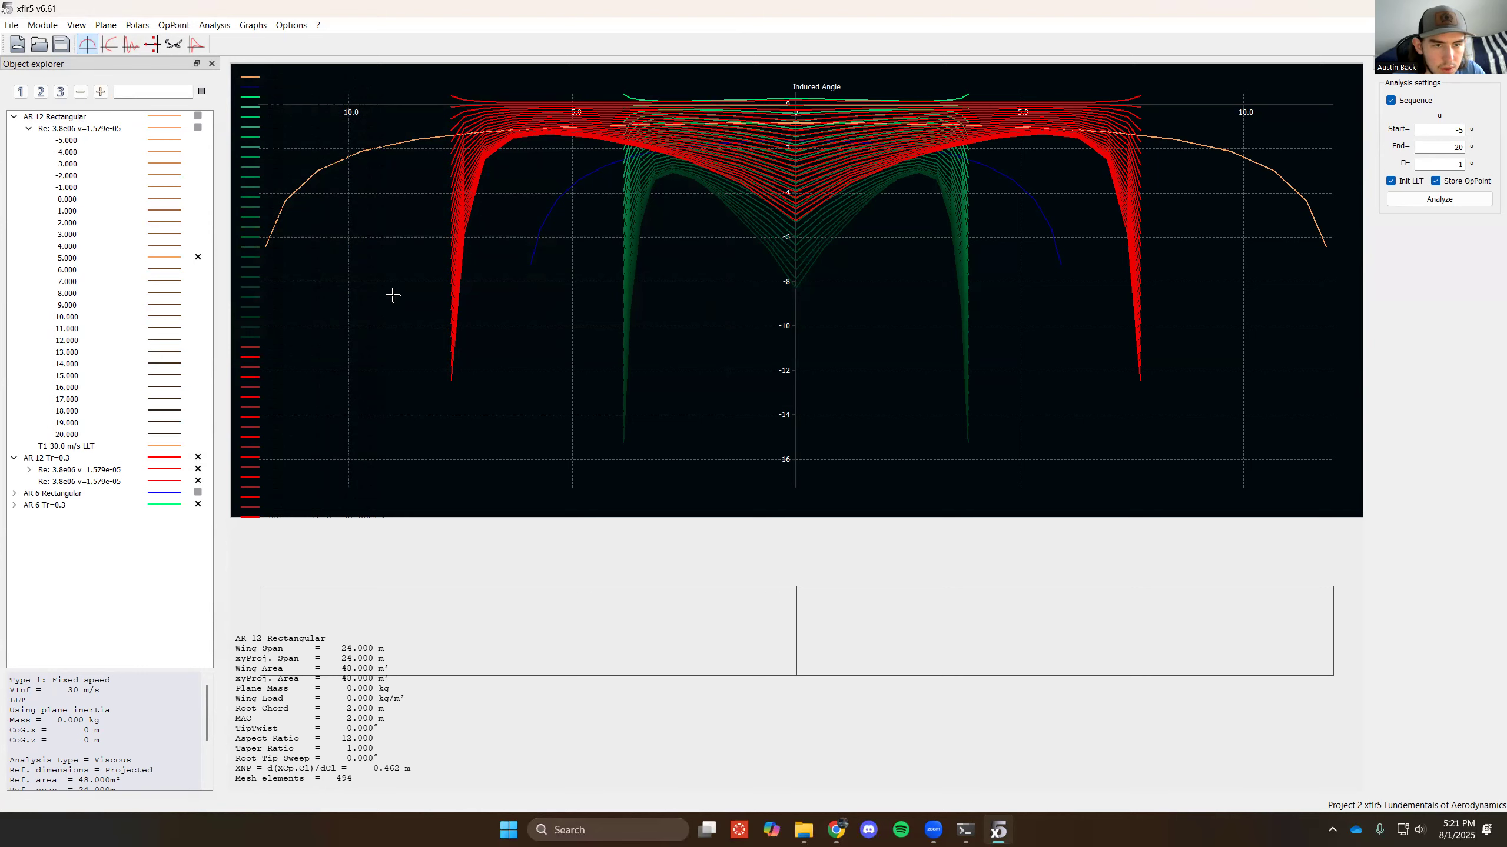
click(109, 44)
click(88, 45)
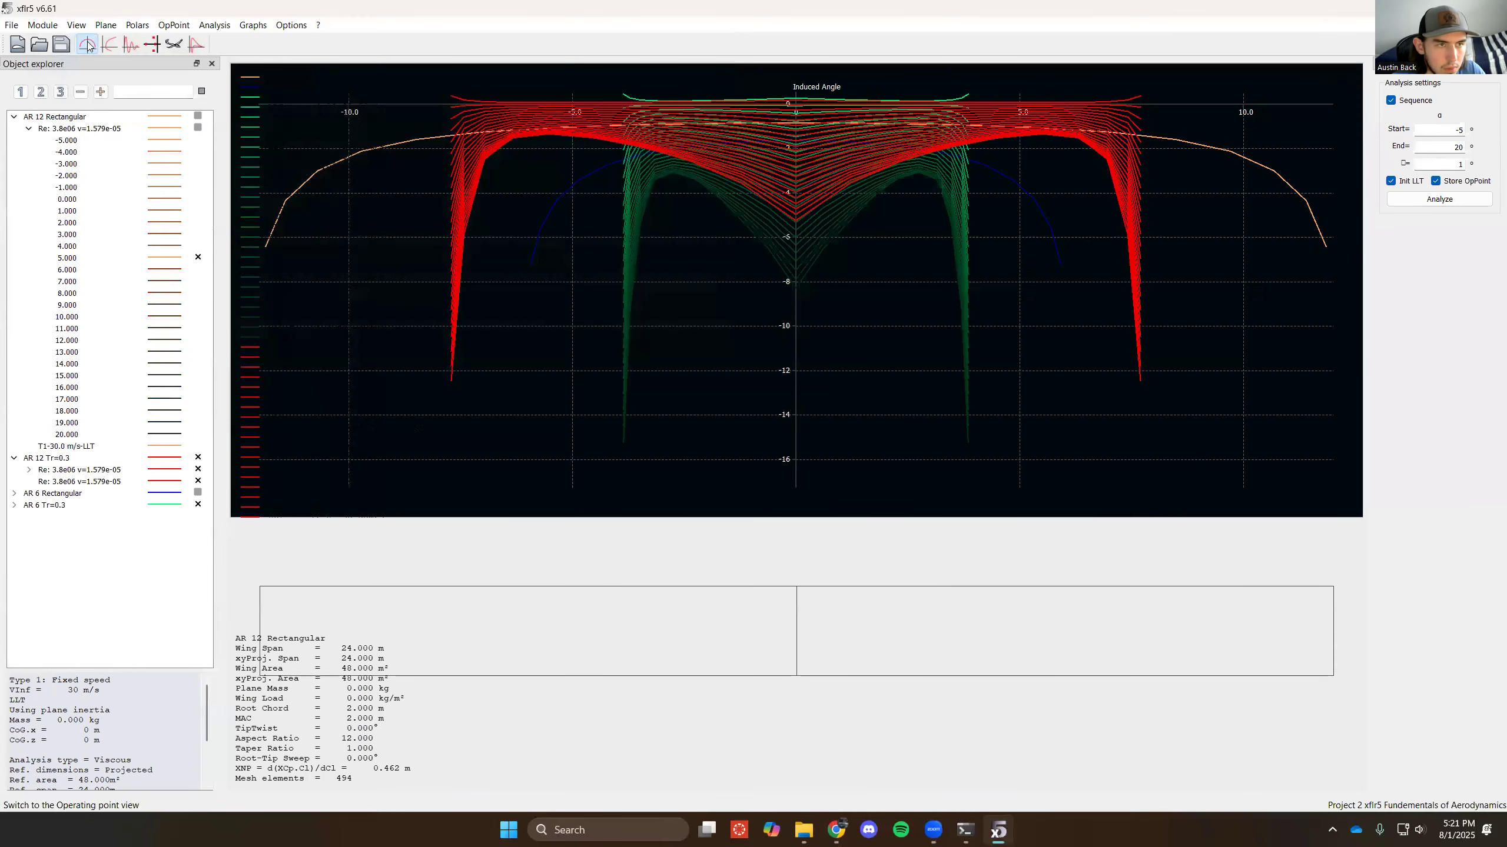
right_click(431, 458)
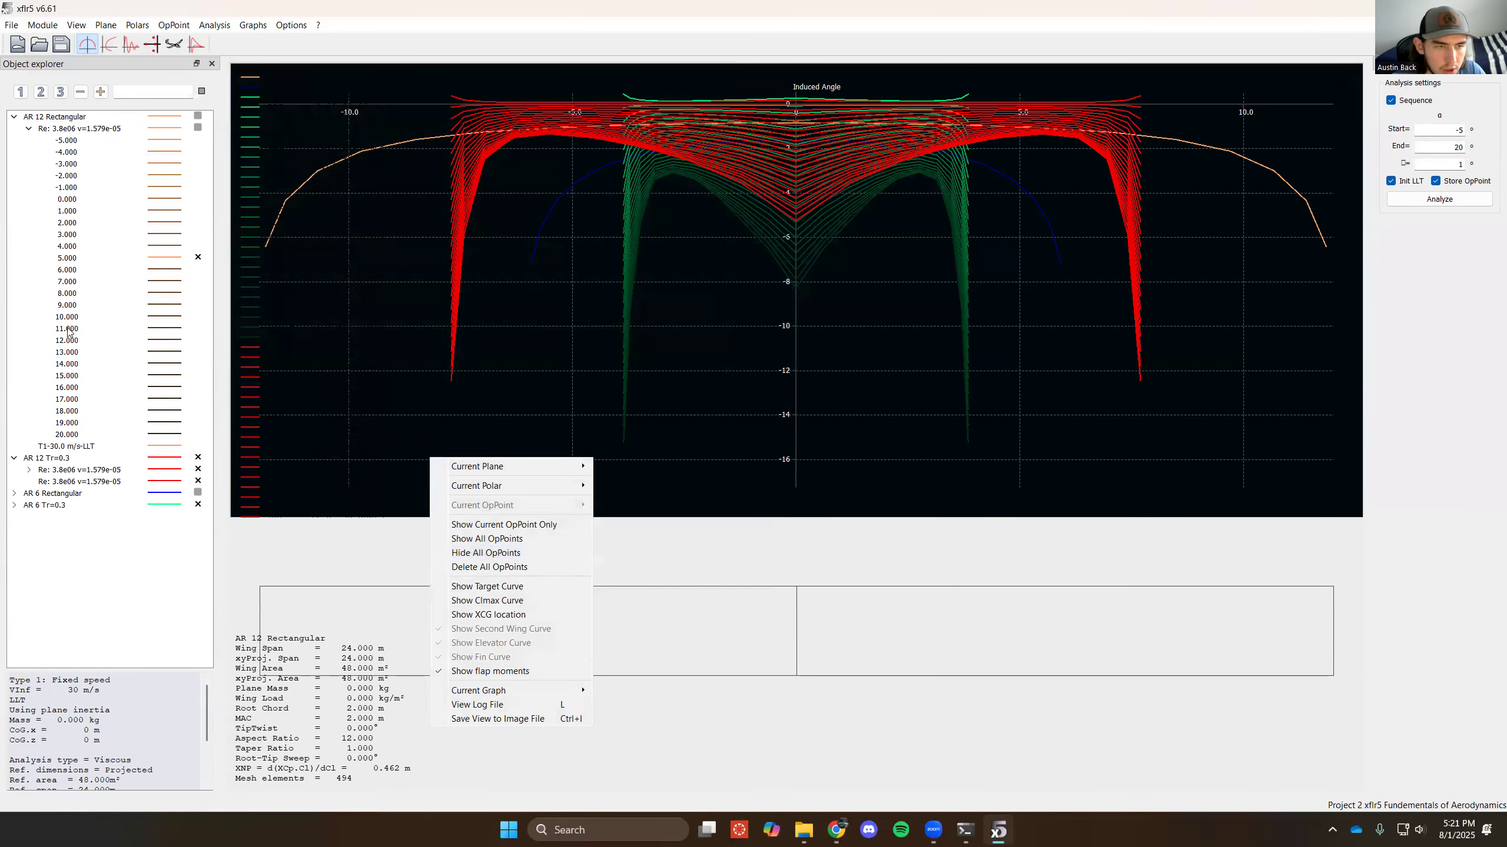
- Expand the first AR 12 Tr=0.3 polar and hide all of its operating points
click(28, 471)
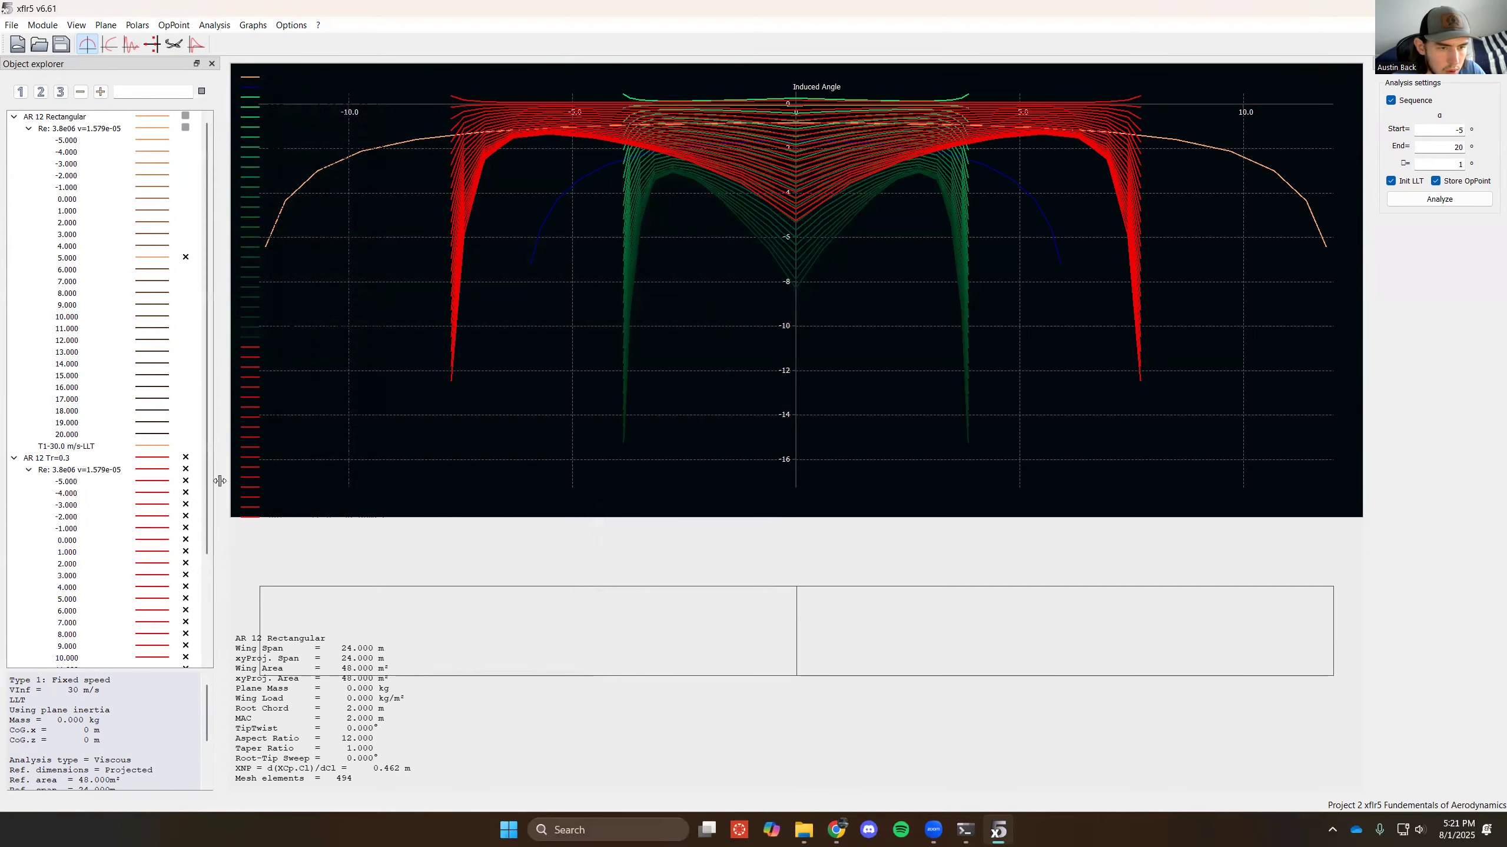
click(187, 470)
scroll(119, 525, down, 1)
scroll(120, 525, down, 3)
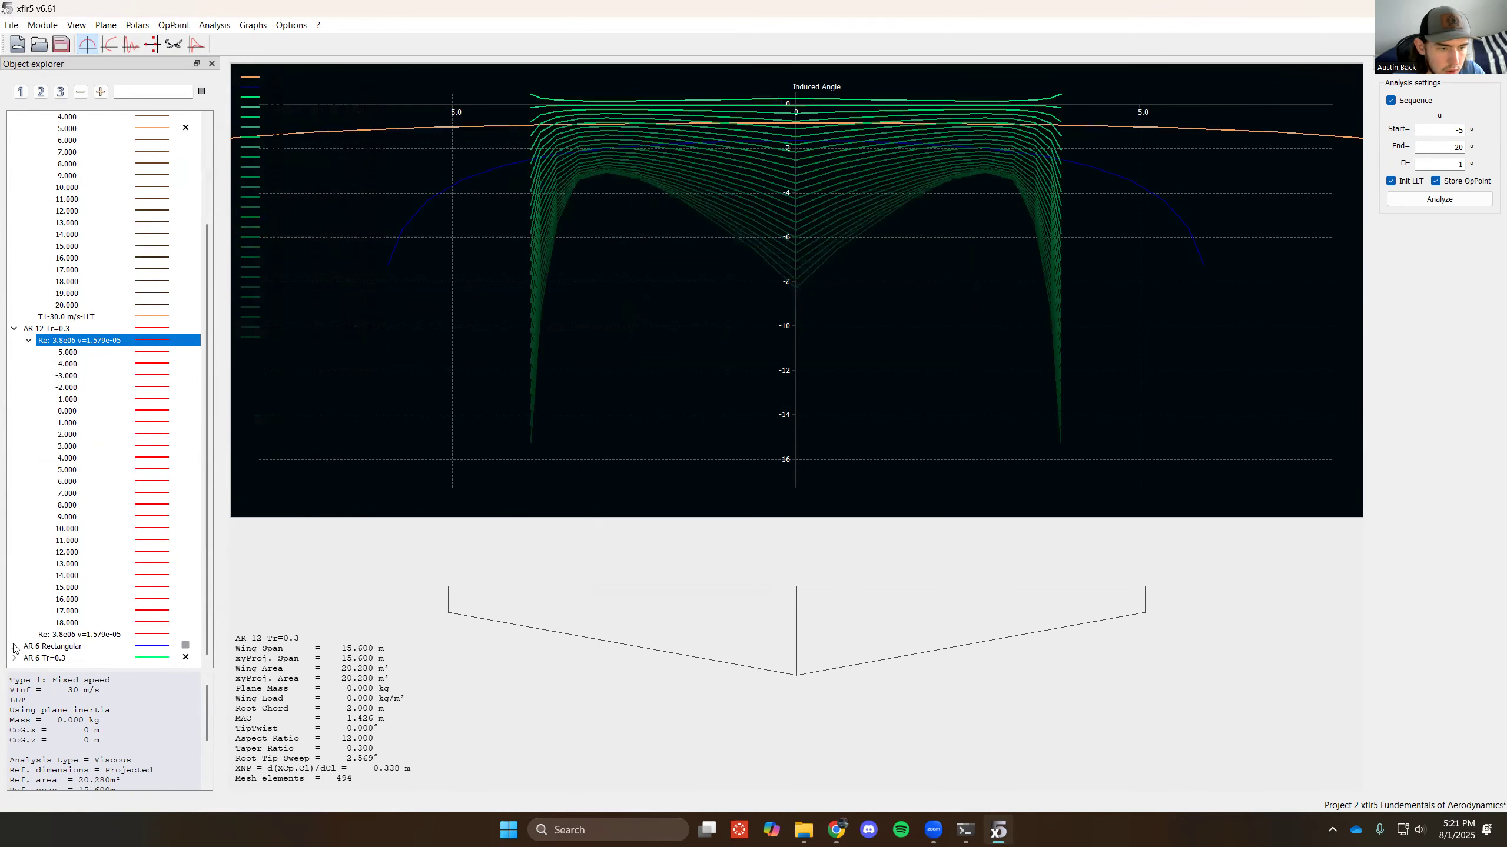
- Expand the AR 6 Rectangular and AR 6 Tr=0.3 polars, and show only the 5° operating point for AR 6 Tr=0.3
click(13, 646)
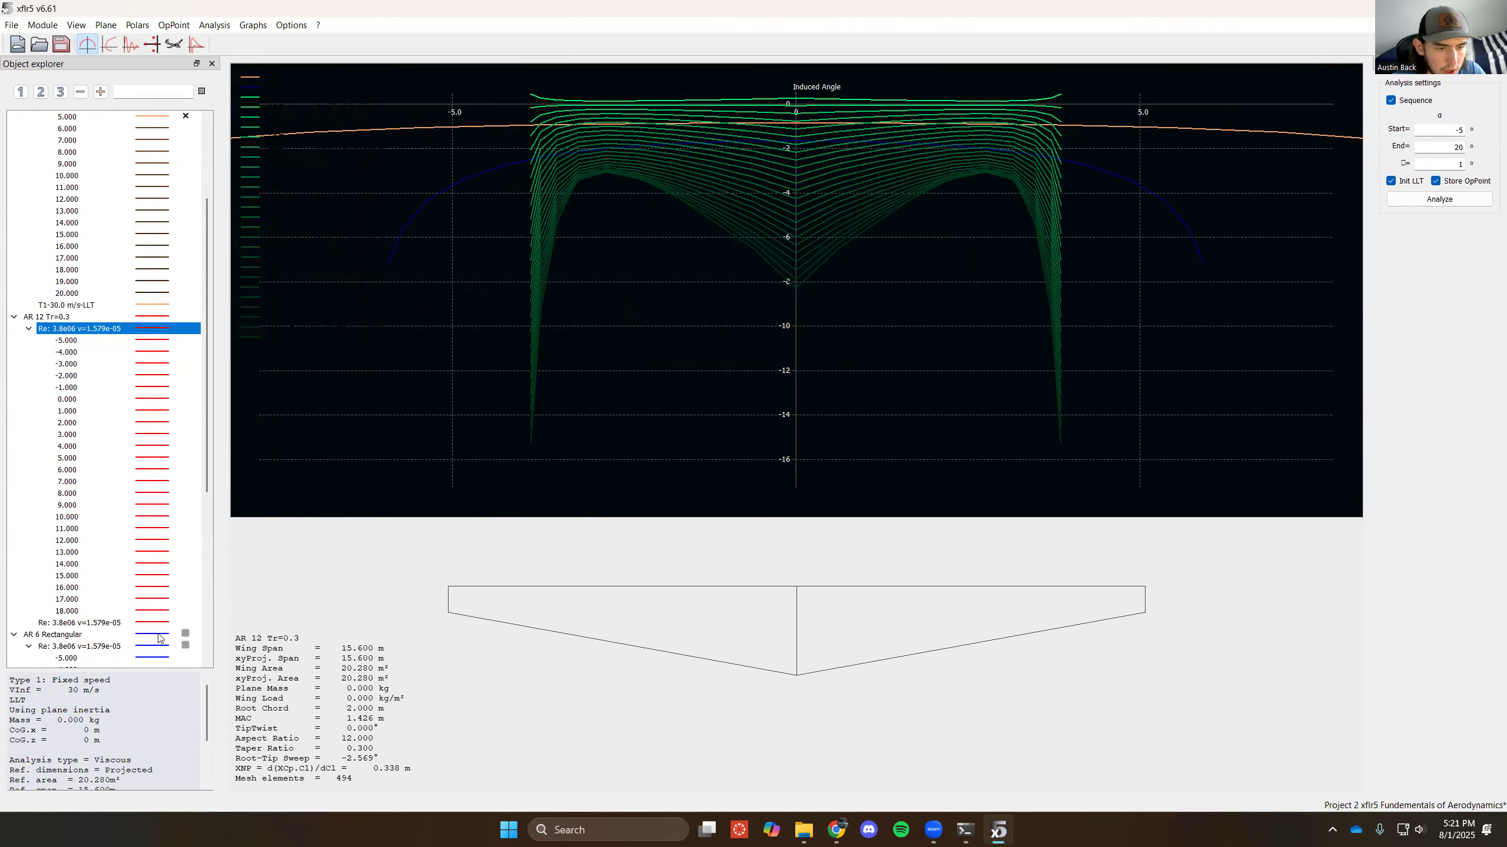
click(27, 646)
scroll(18, 656, down, 8)
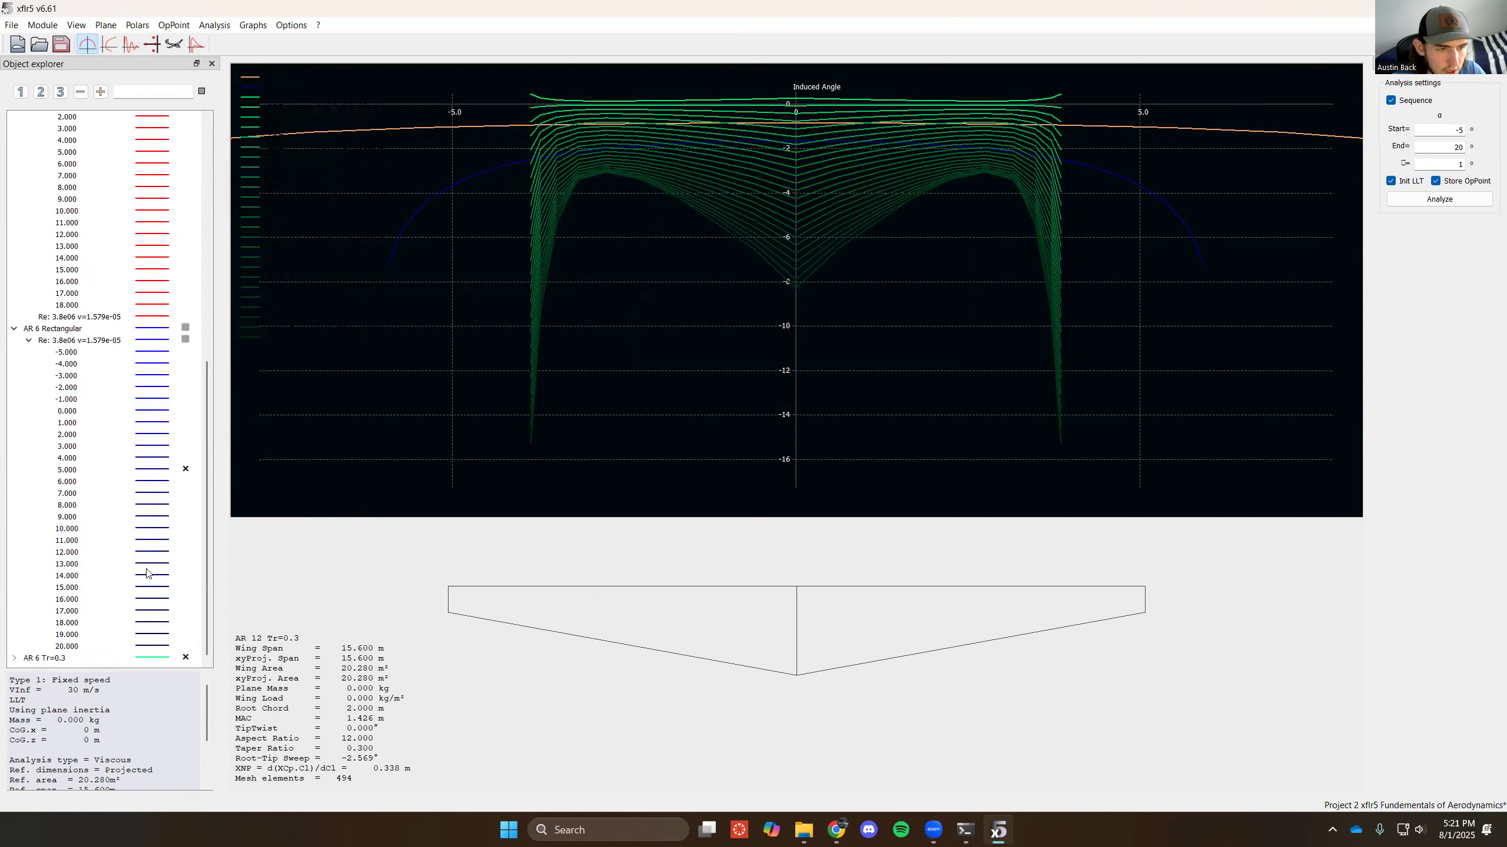
click(13, 658)
click(29, 656)
scroll(104, 642, down, 9)
click(184, 363)
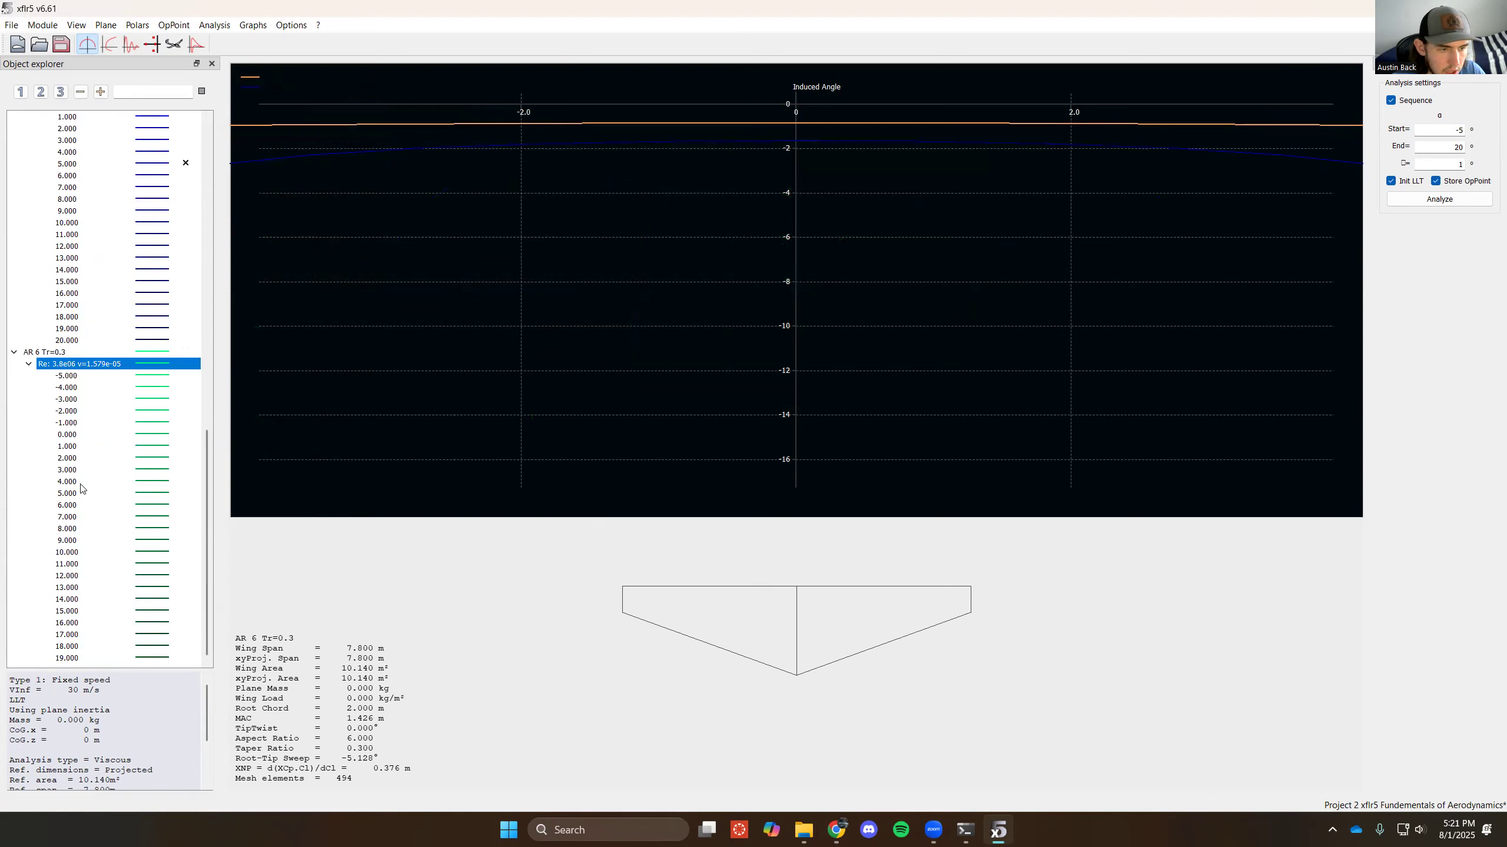
click(185, 493)
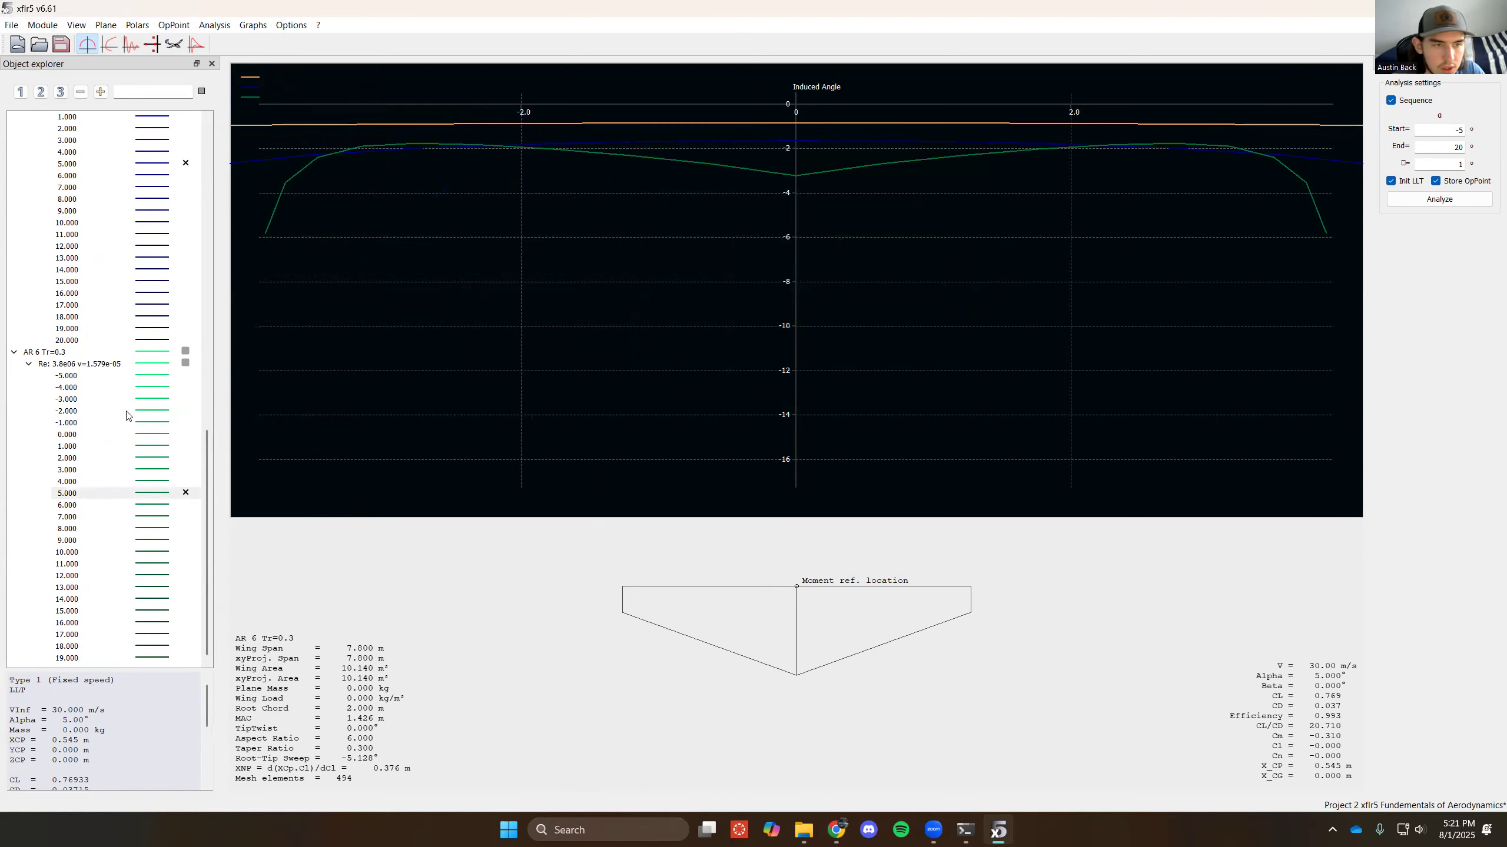
- Show the 5° operating point of AR 12 Tr=0.3 in the Induced Angle graph
scroll(117, 449, up, 16)
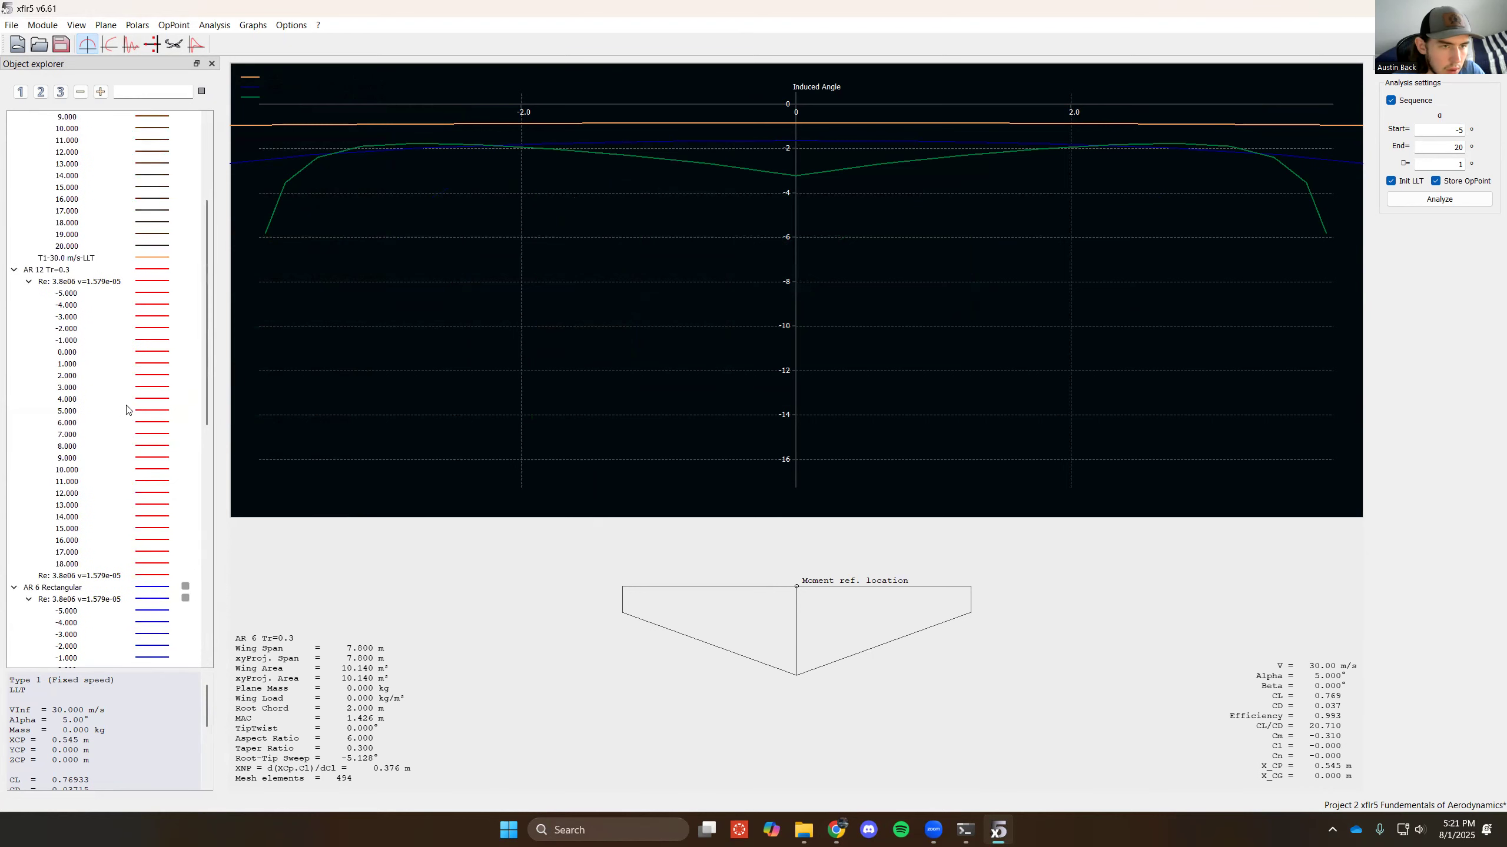
click(185, 411)
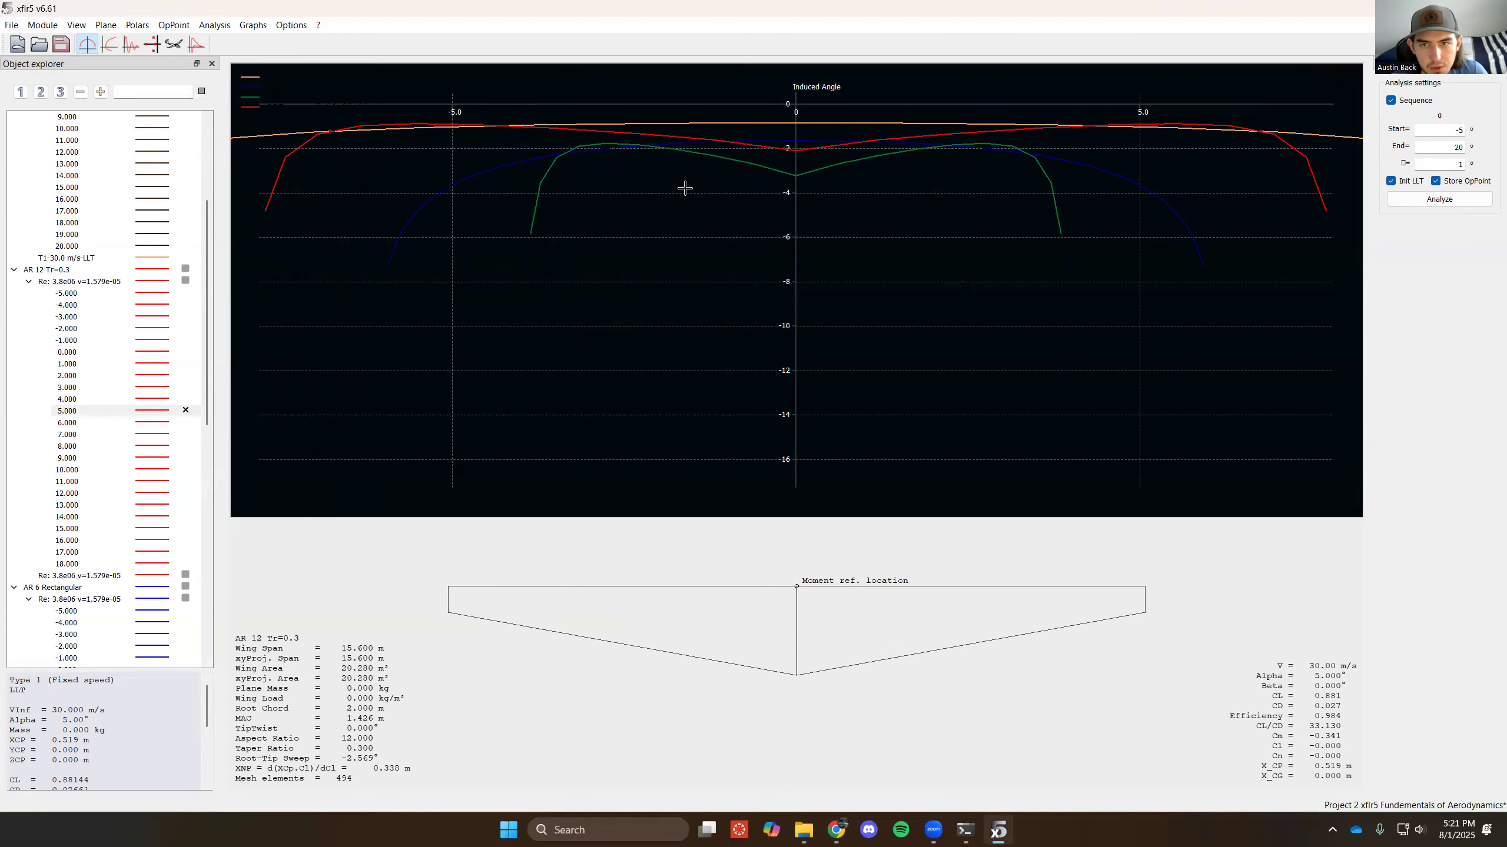
scroll(618, 220, up, 2)
scroll(618, 220, down, 1)
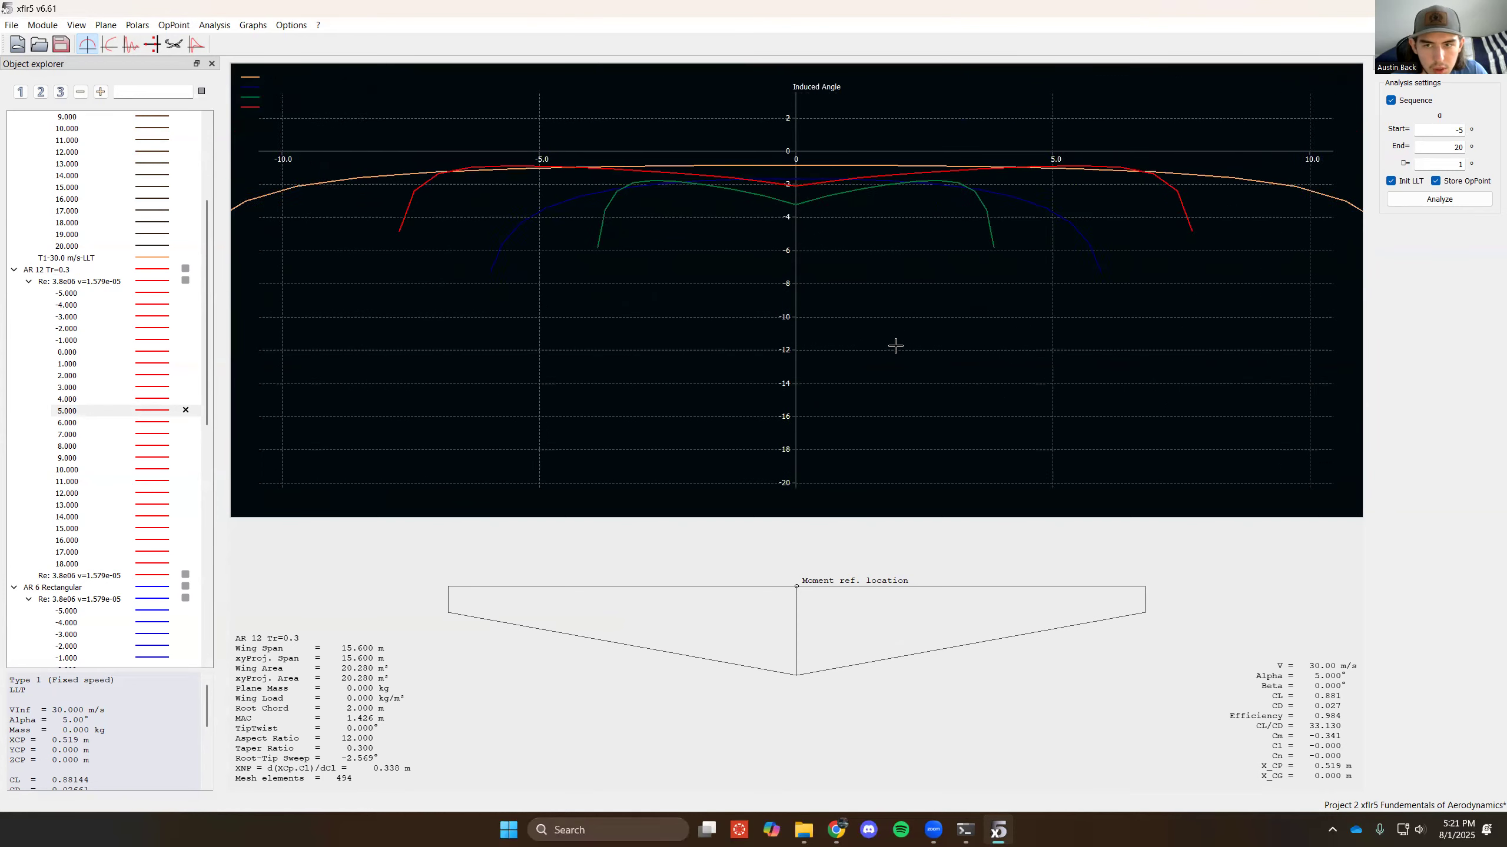
- Reset the scales of the Induced Angle graph to fit the displayed 5° curves
scroll(884, 326, down, 1)
right_click(672, 367)
mouse_move(774, 601)
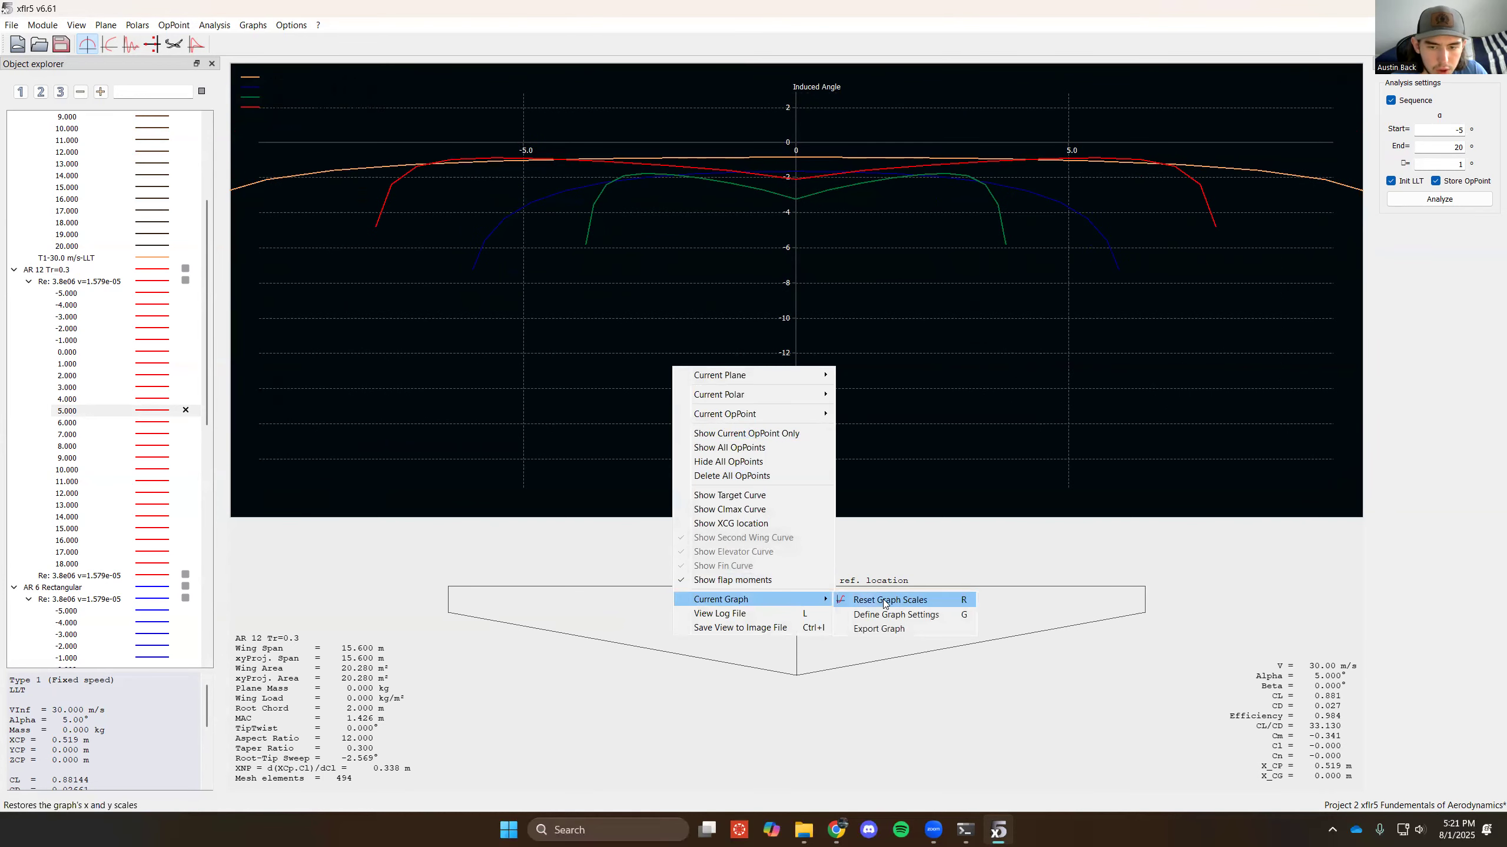
click(884, 603)
- Plot the local lift coefficient against span for the displayed 5° operating points
right_click(622, 467)
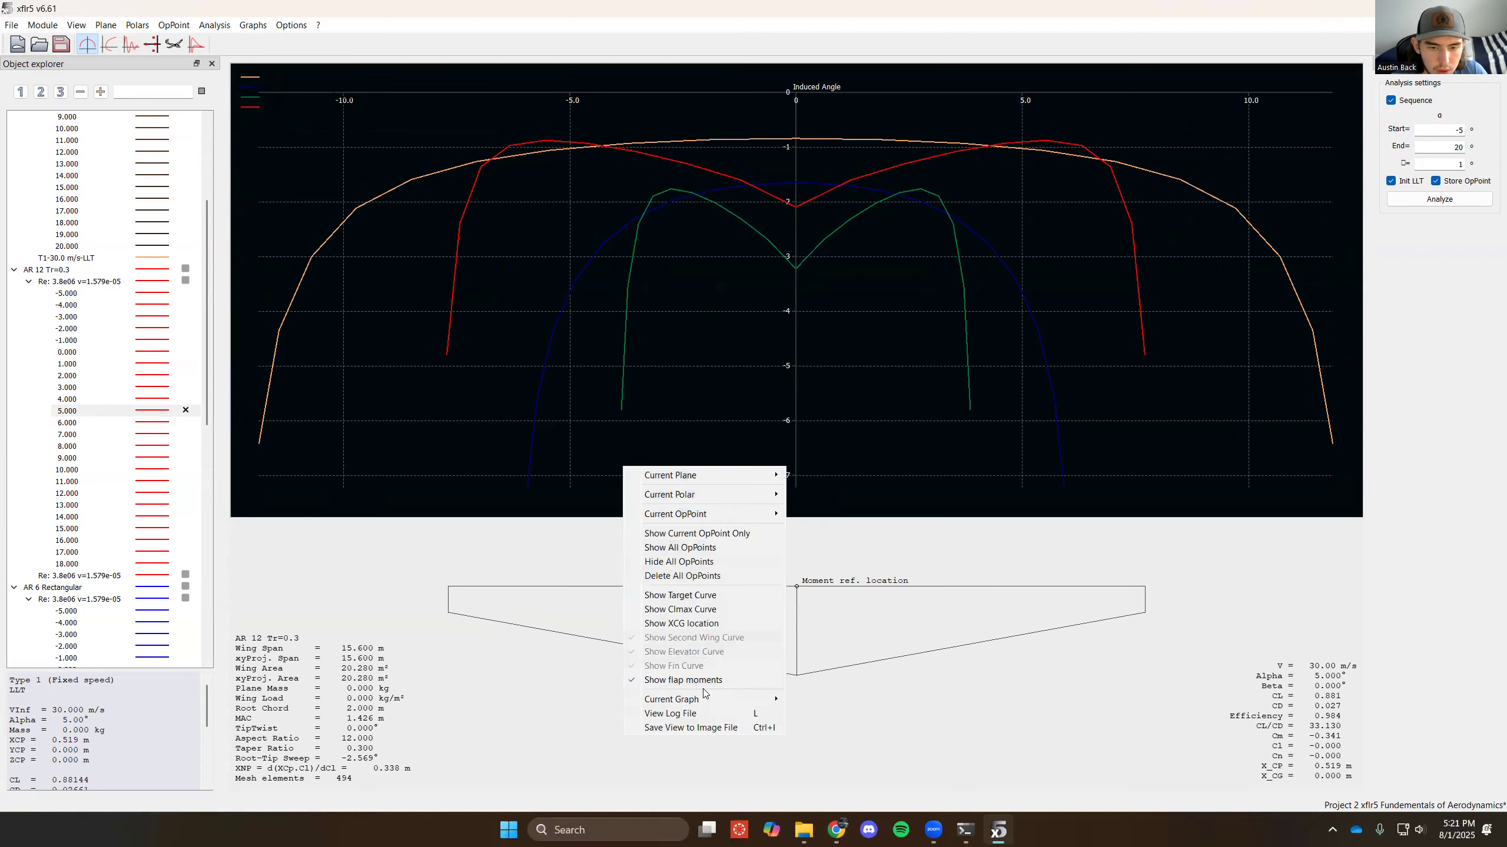
click(798, 716)
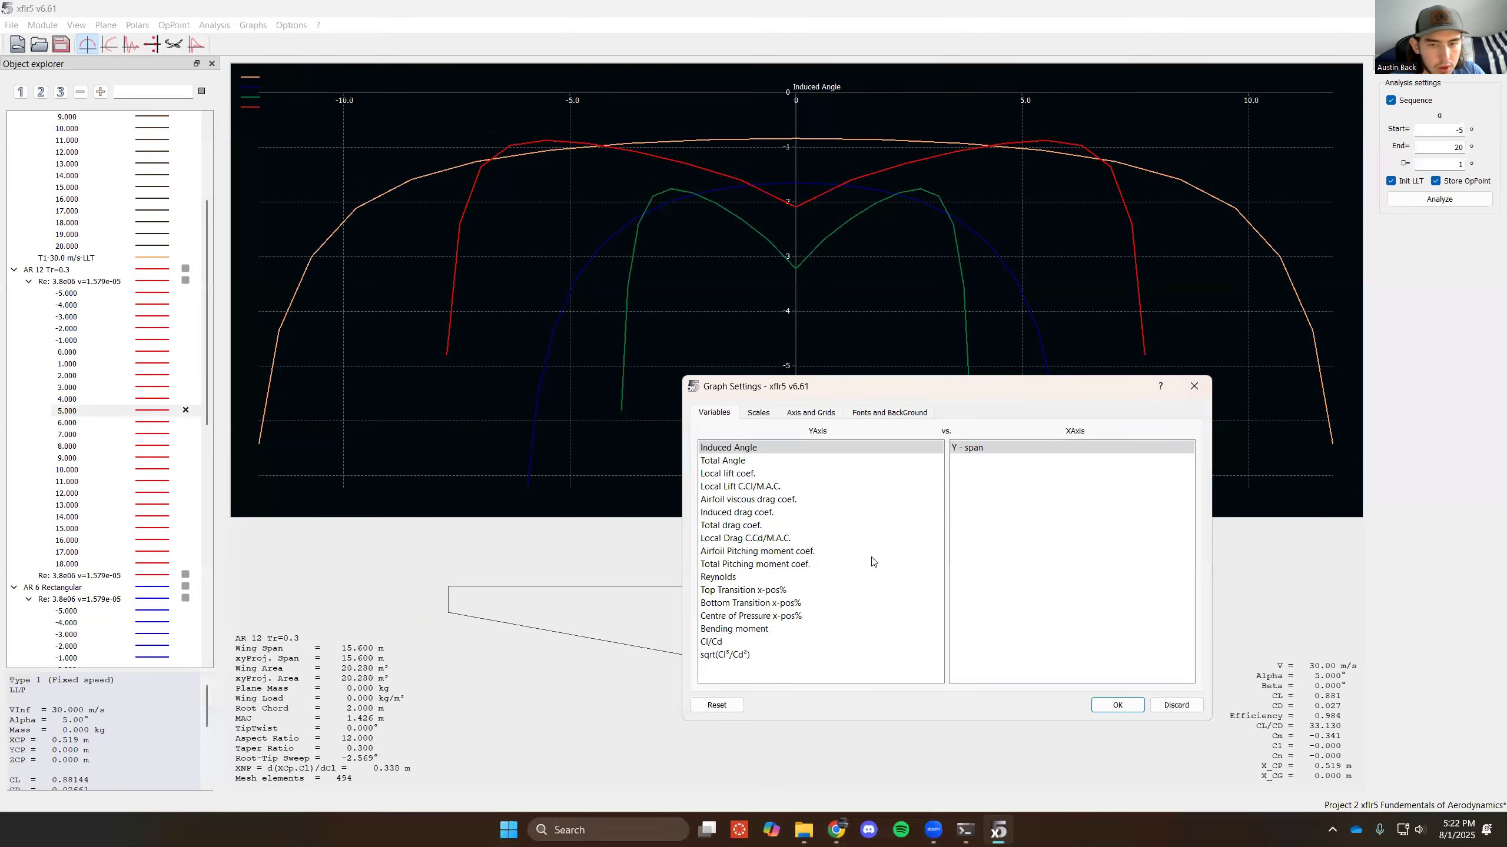
click(842, 474)
click(1110, 703)
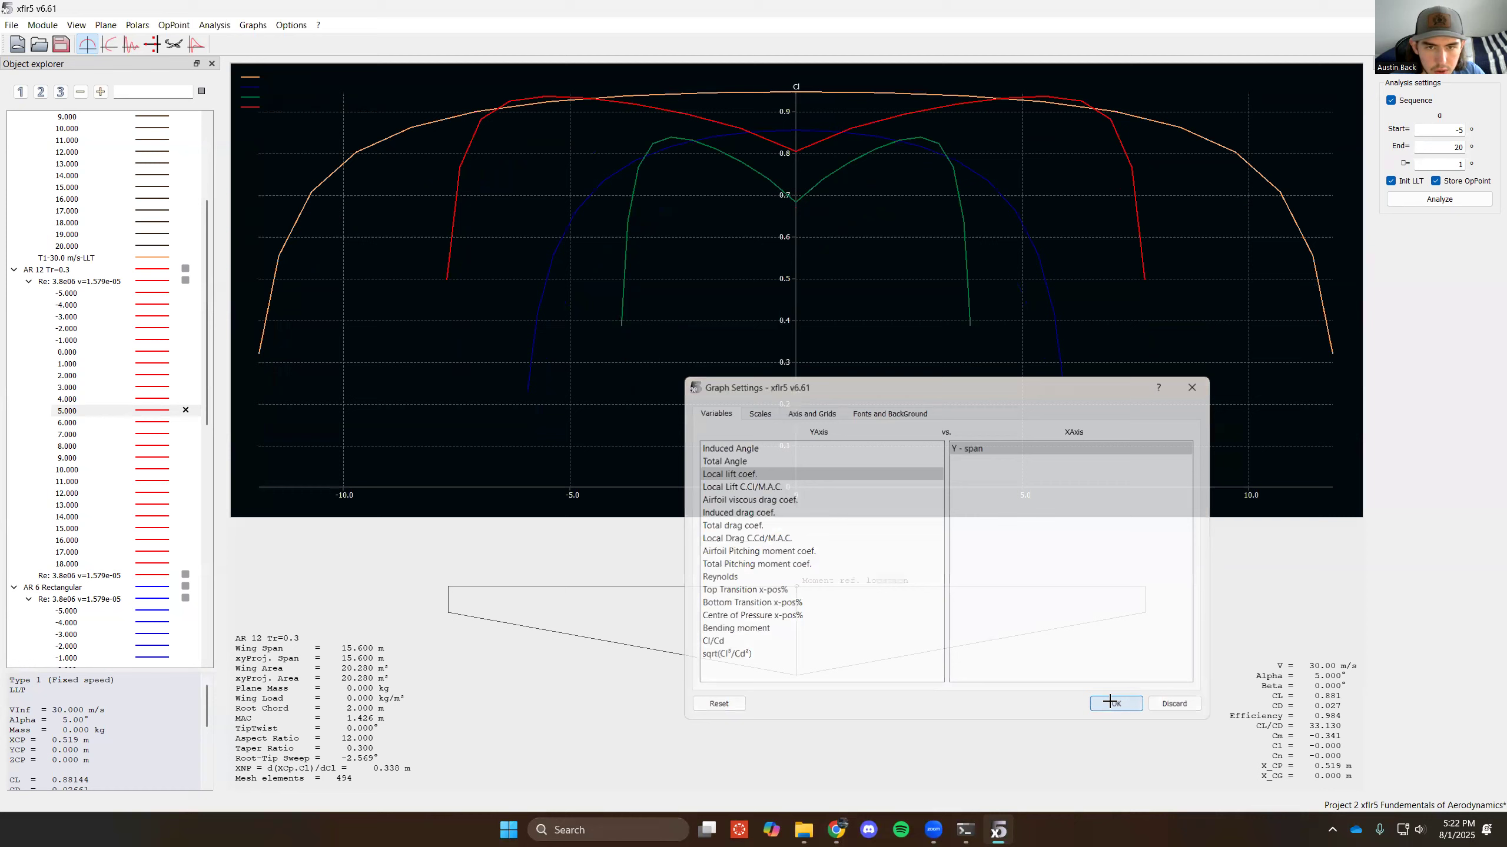
scroll(605, 341, down, 2)
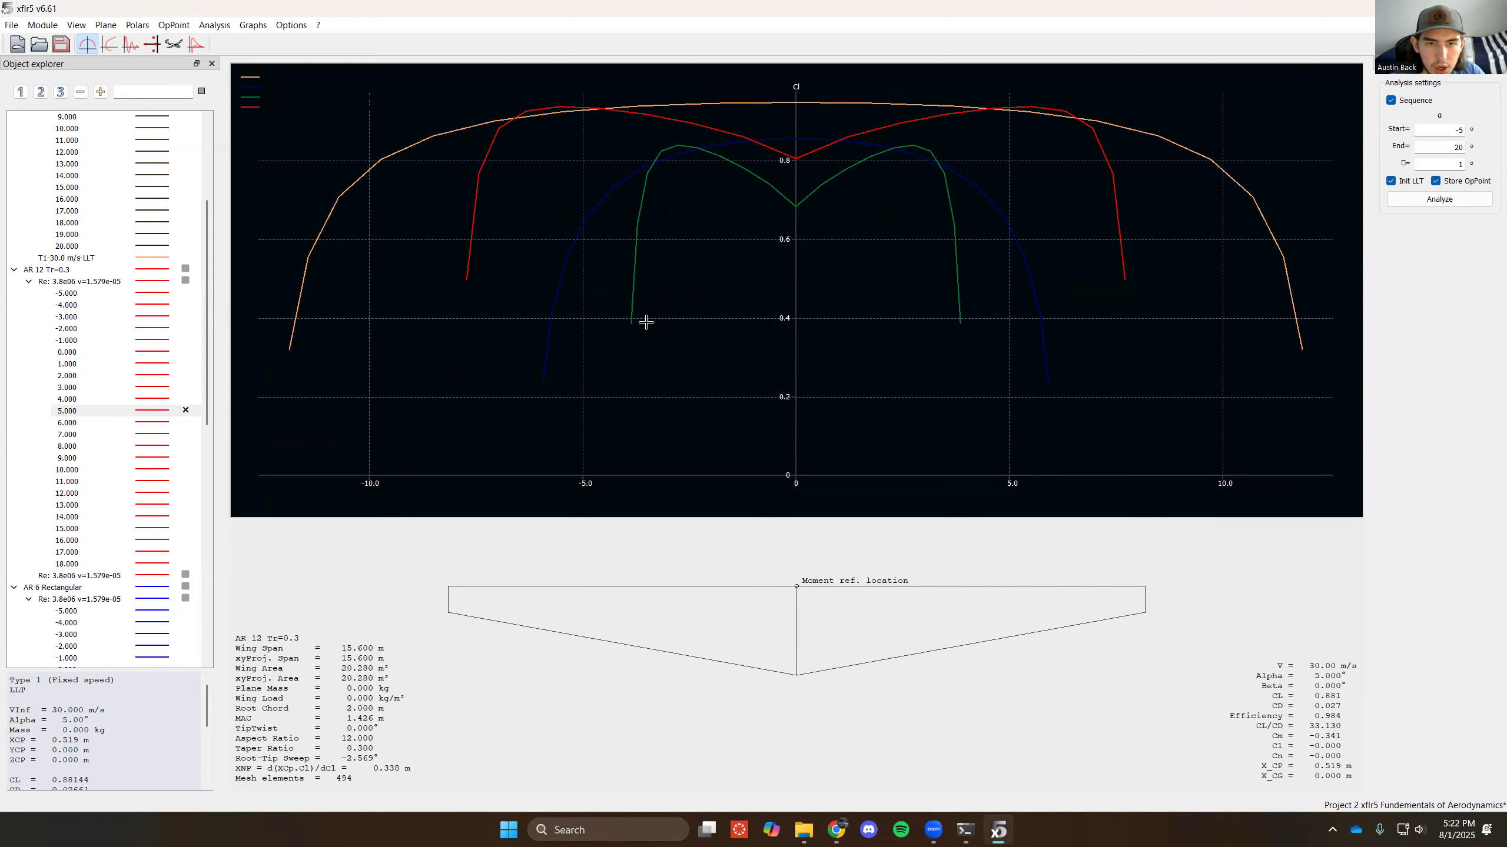
- Change the graph's Y-axis variable to the induced drag coefficient, plotted against span
right_click(664, 428)
mouse_move(807, 661)
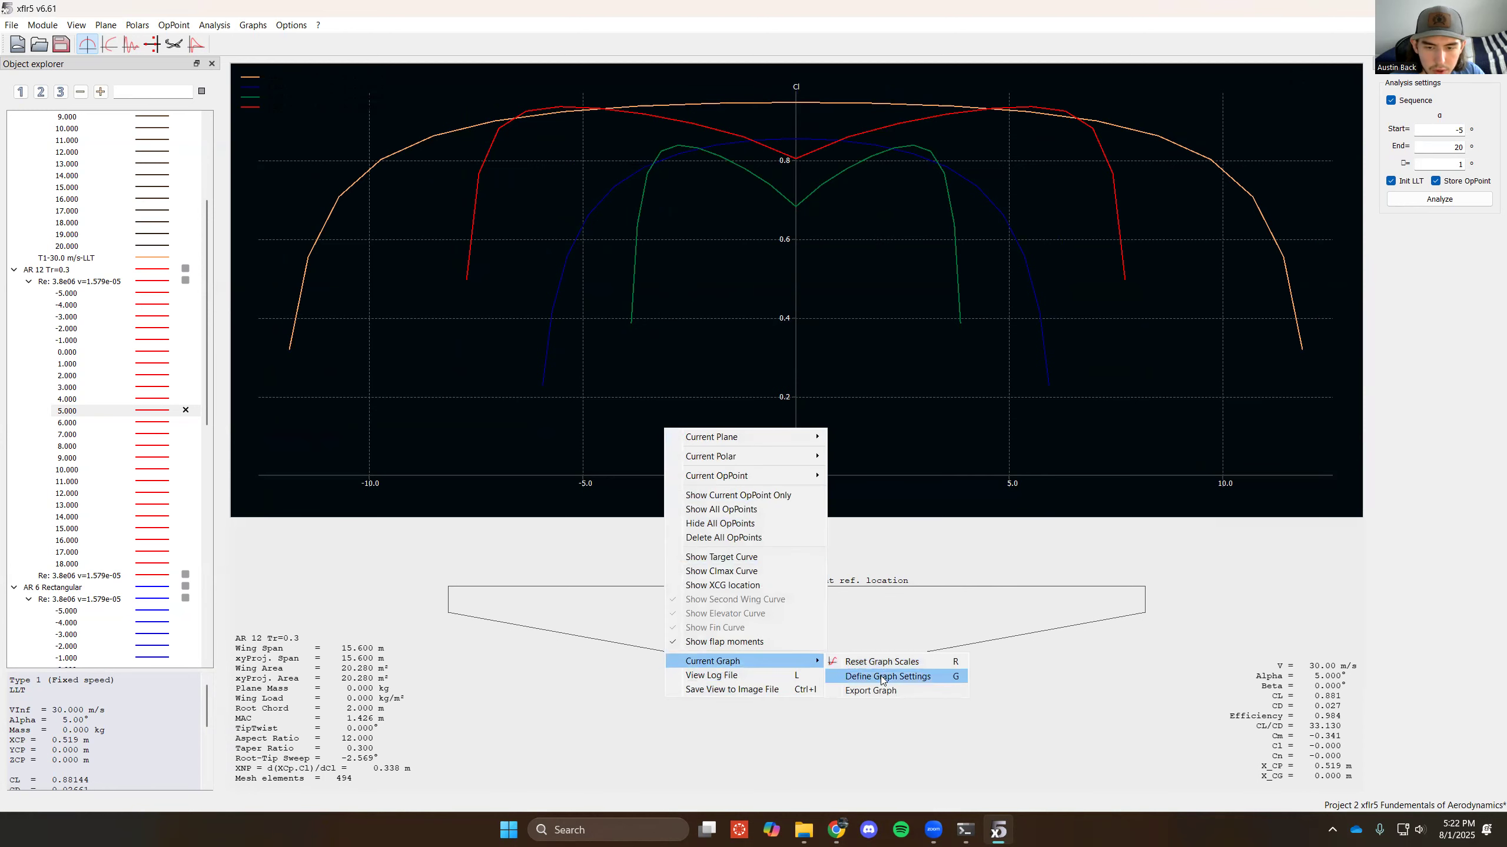
click(879, 679)
click(758, 478)
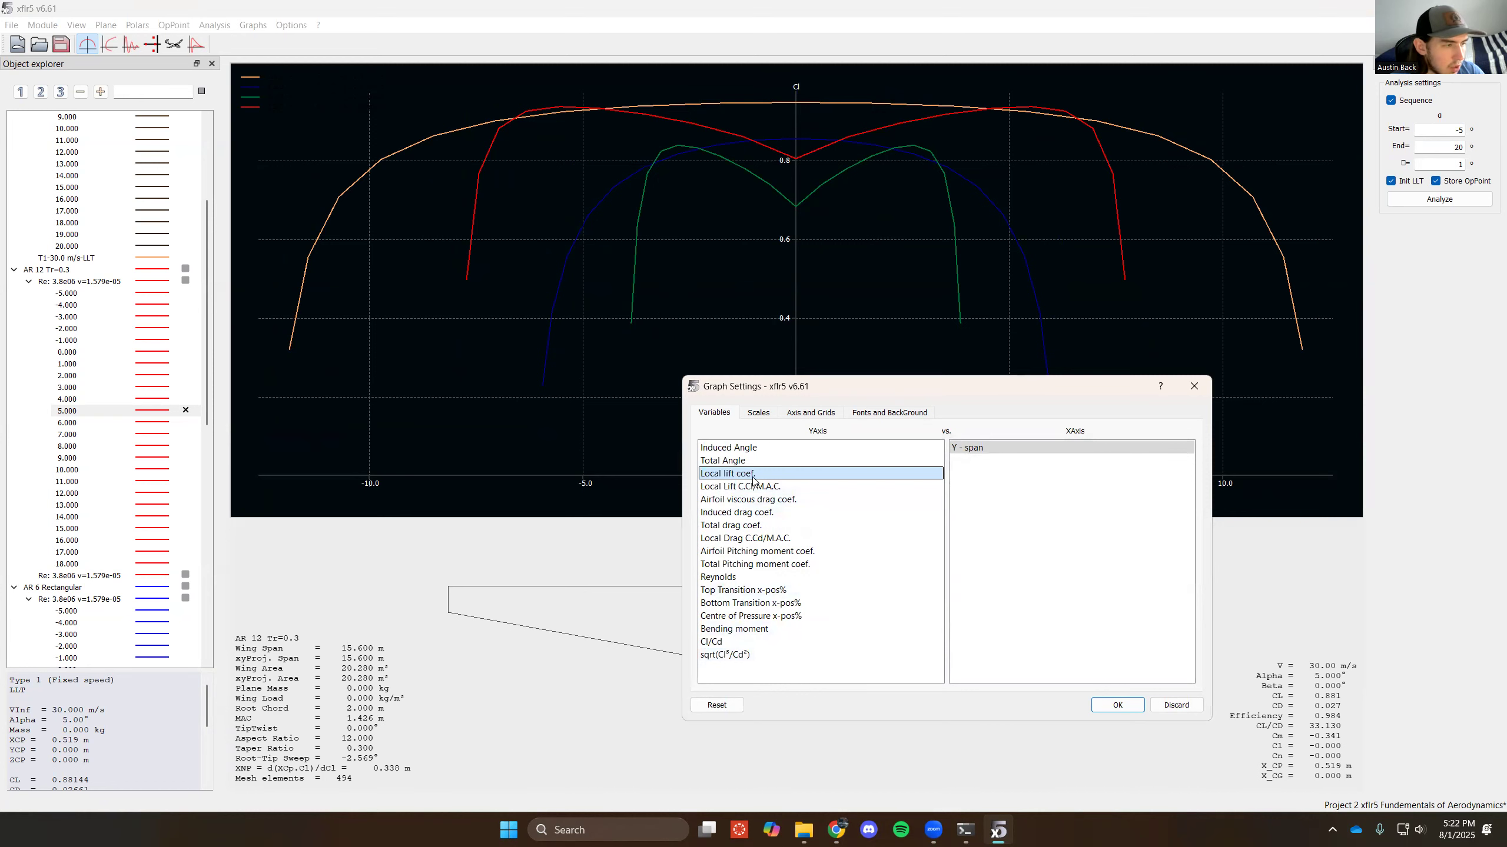
click(754, 512)
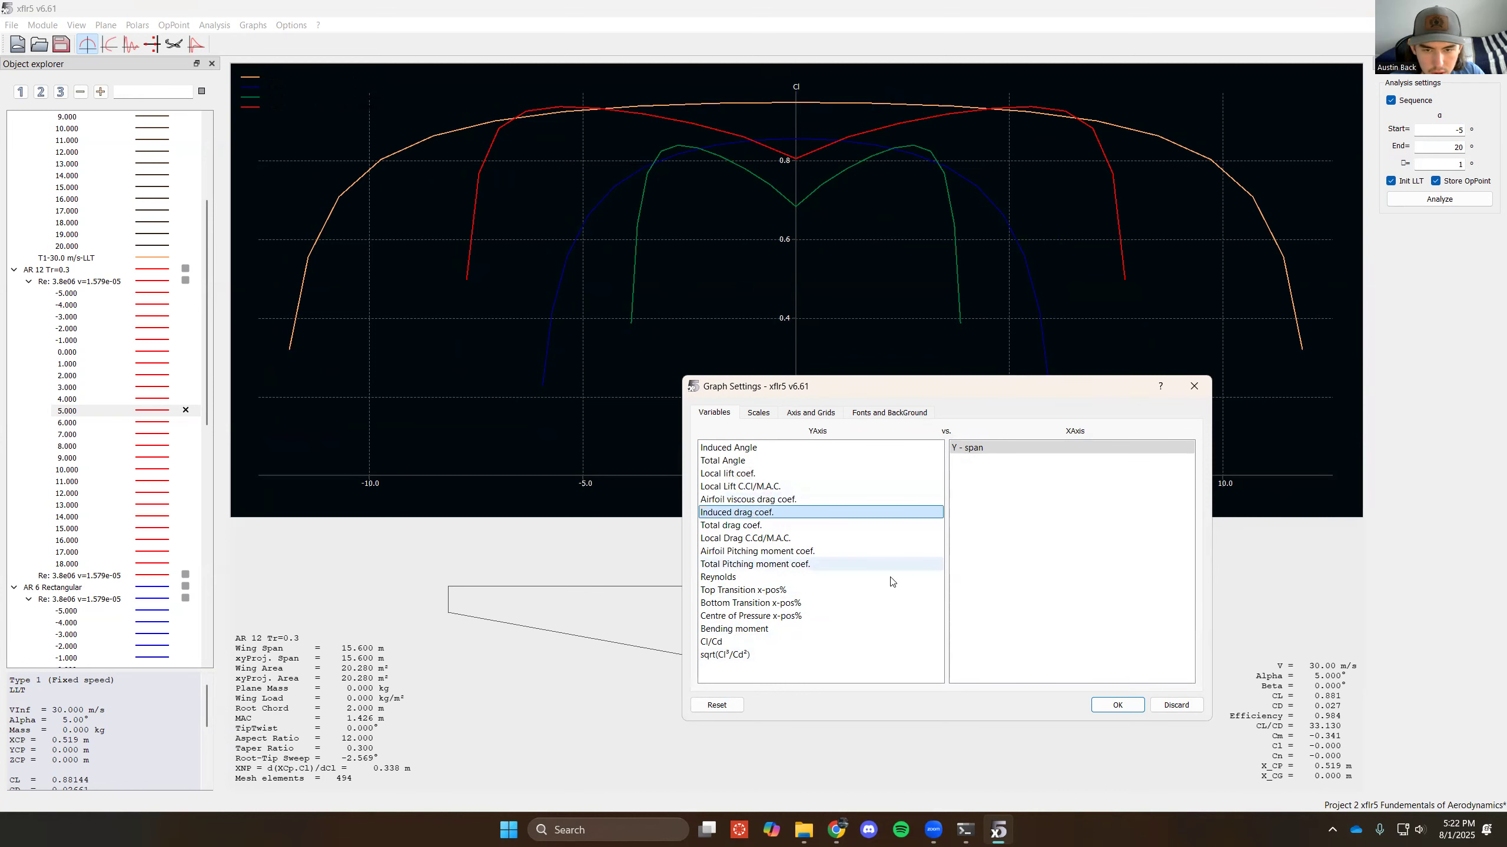
click(1117, 706)
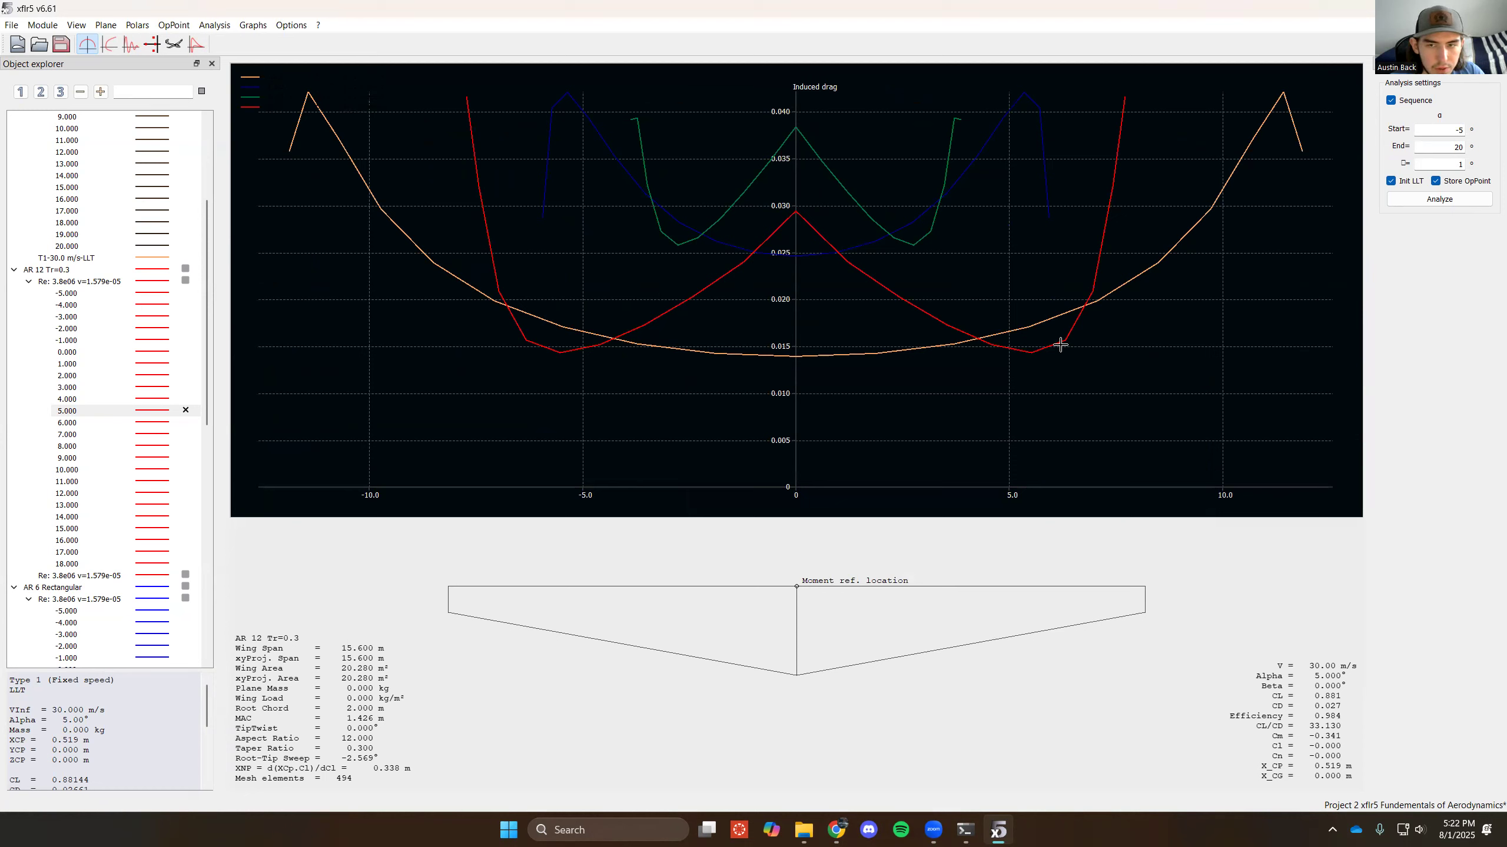
- Switch the graph's Y-axis variable back to Induced Angle, plotted against span
right_click(439, 385)
mouse_move(552, 619)
click(652, 634)
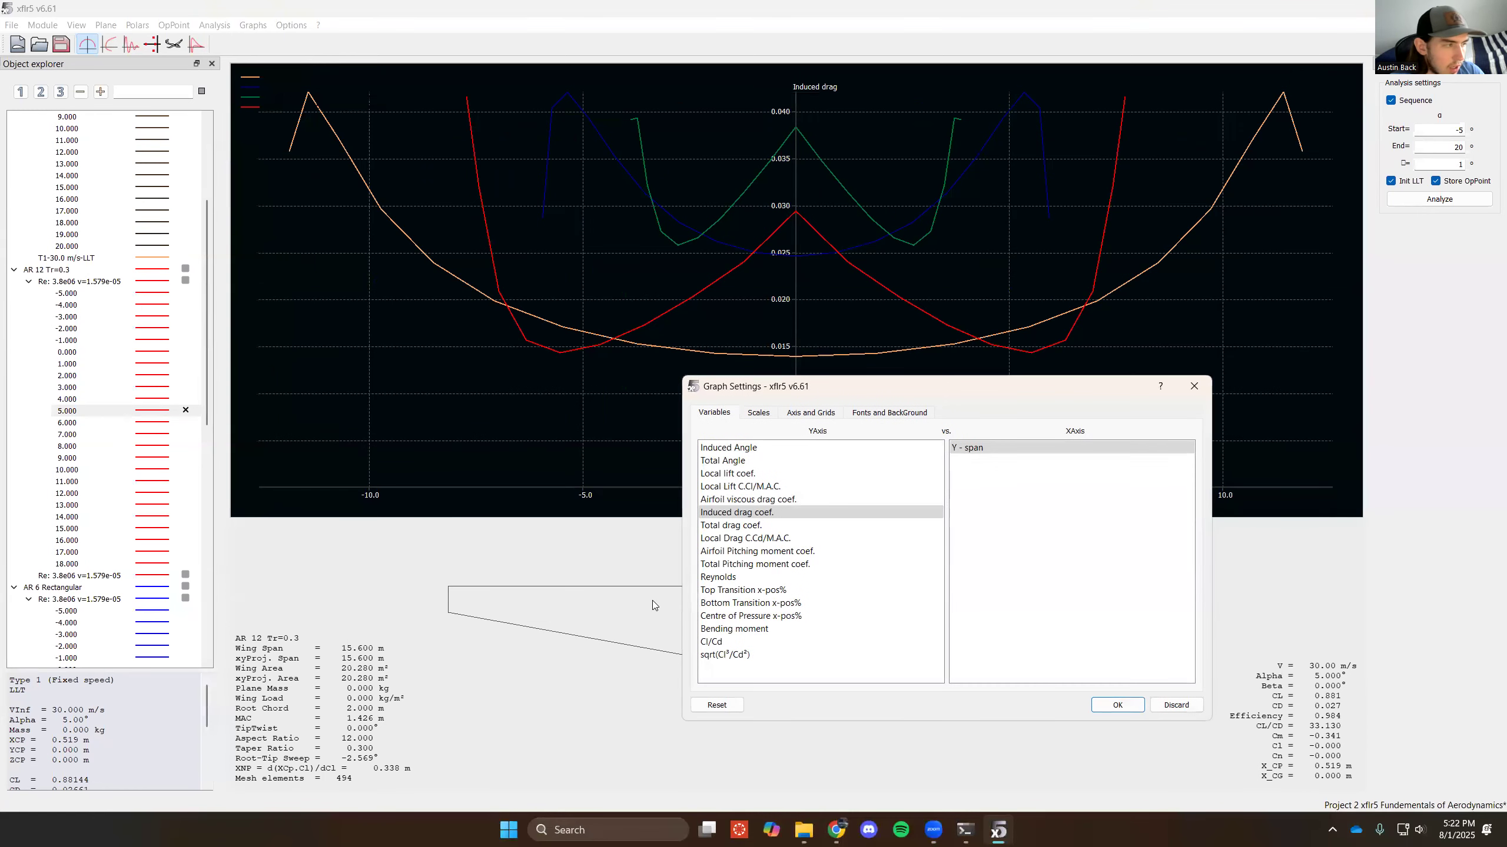
click(728, 448)
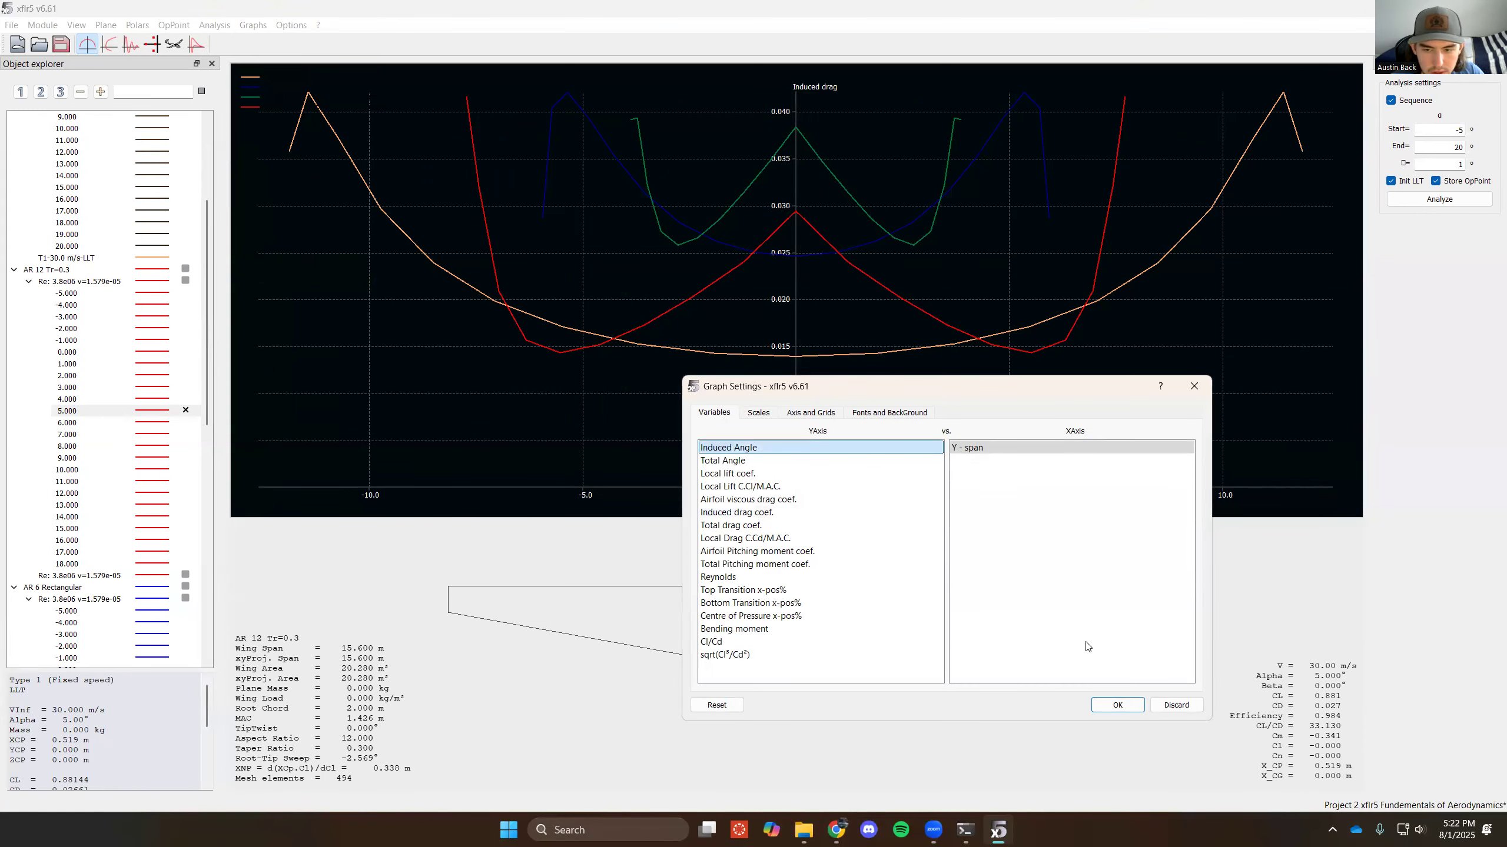
click(1118, 704)
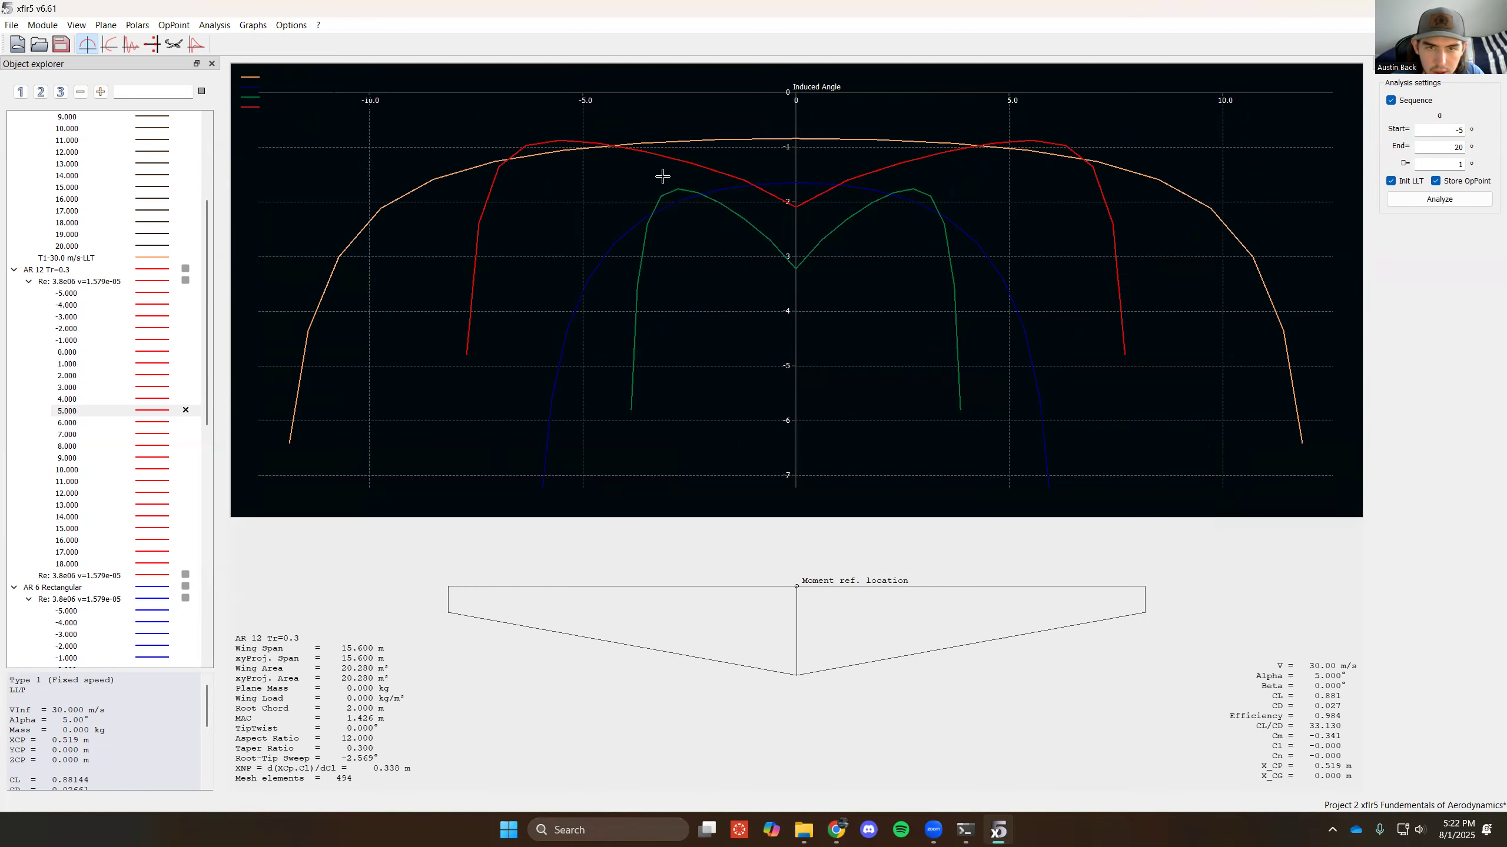
- Review the available Y-axis variables in the graph settings and keep Induced Angle selected
right_click(432, 418)
mouse_move(543, 657)
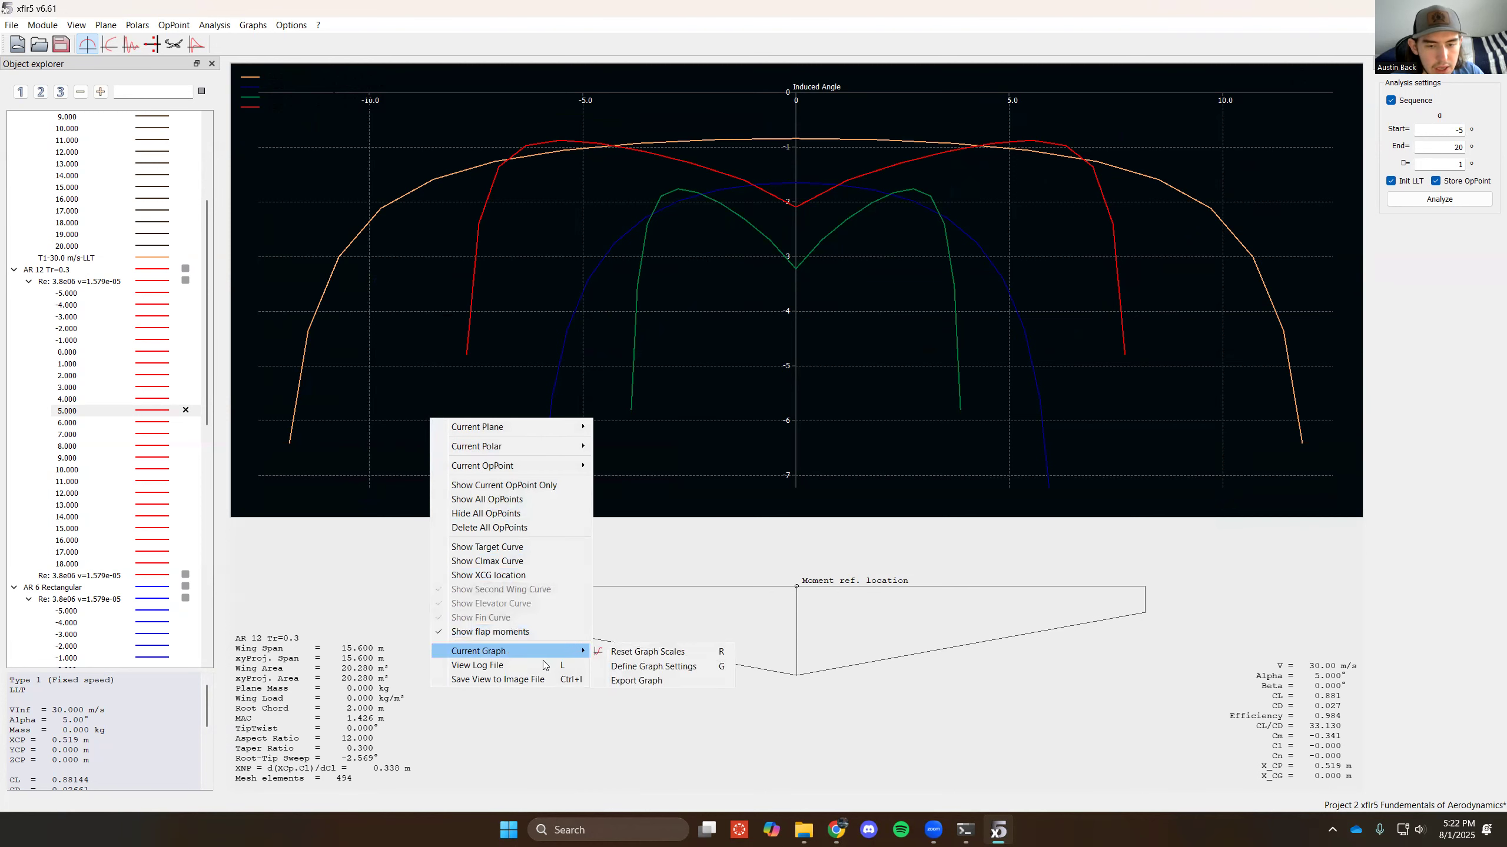
click(645, 667)
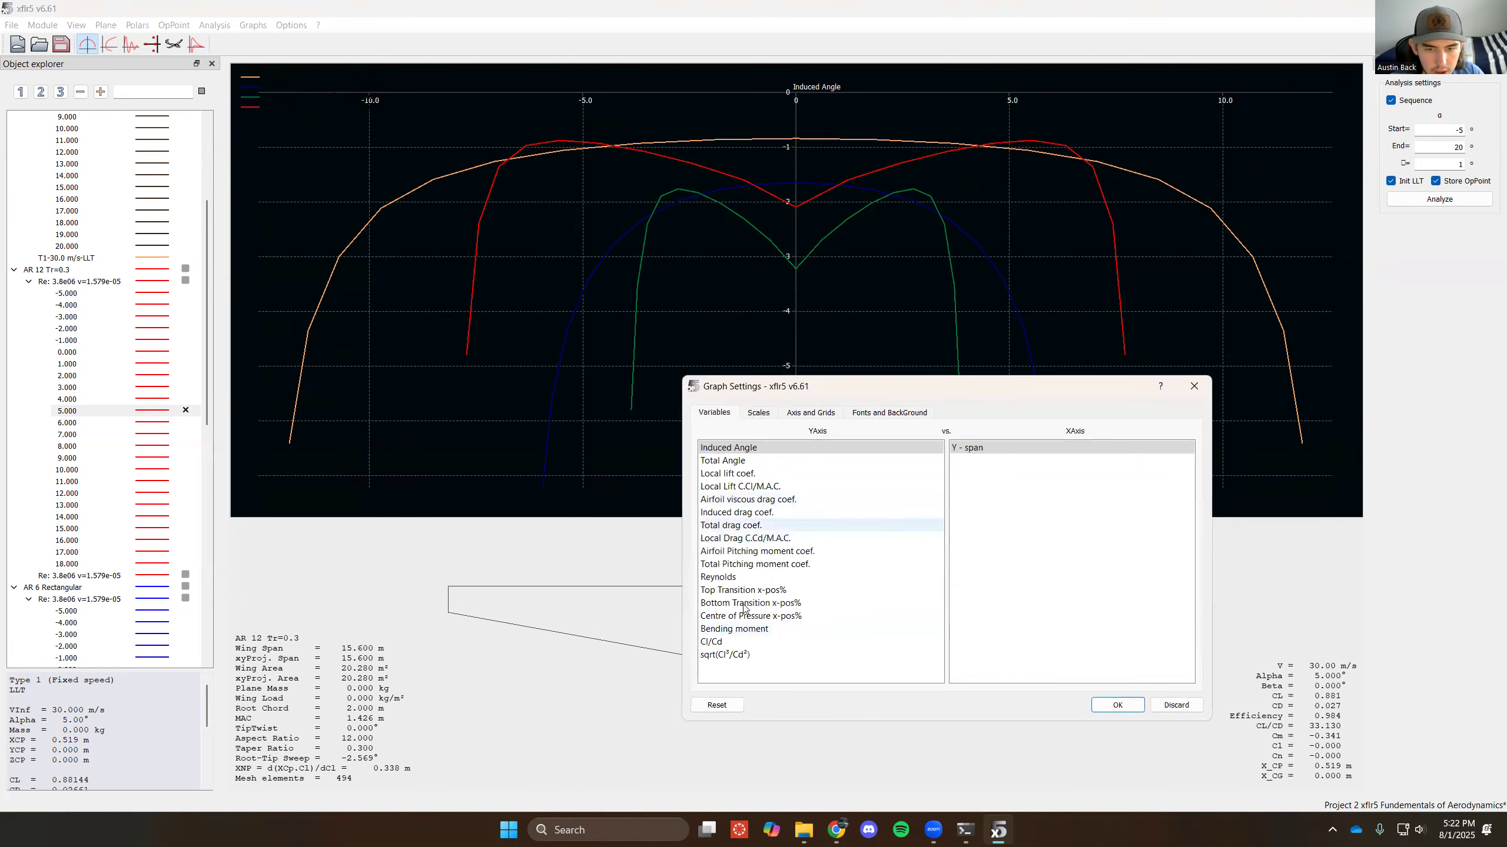
click(786, 449)
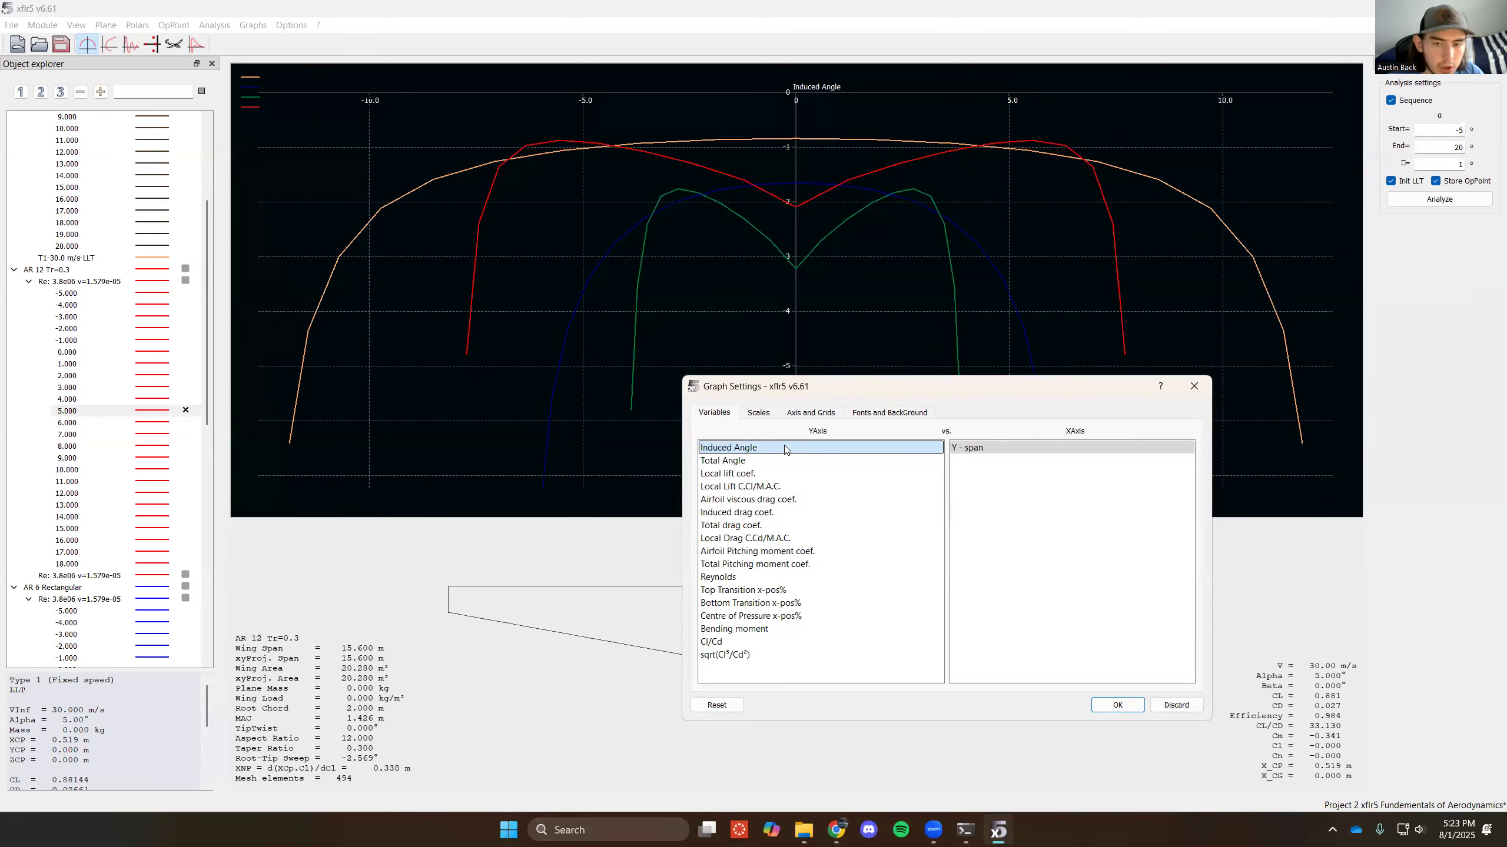
click(1118, 706)
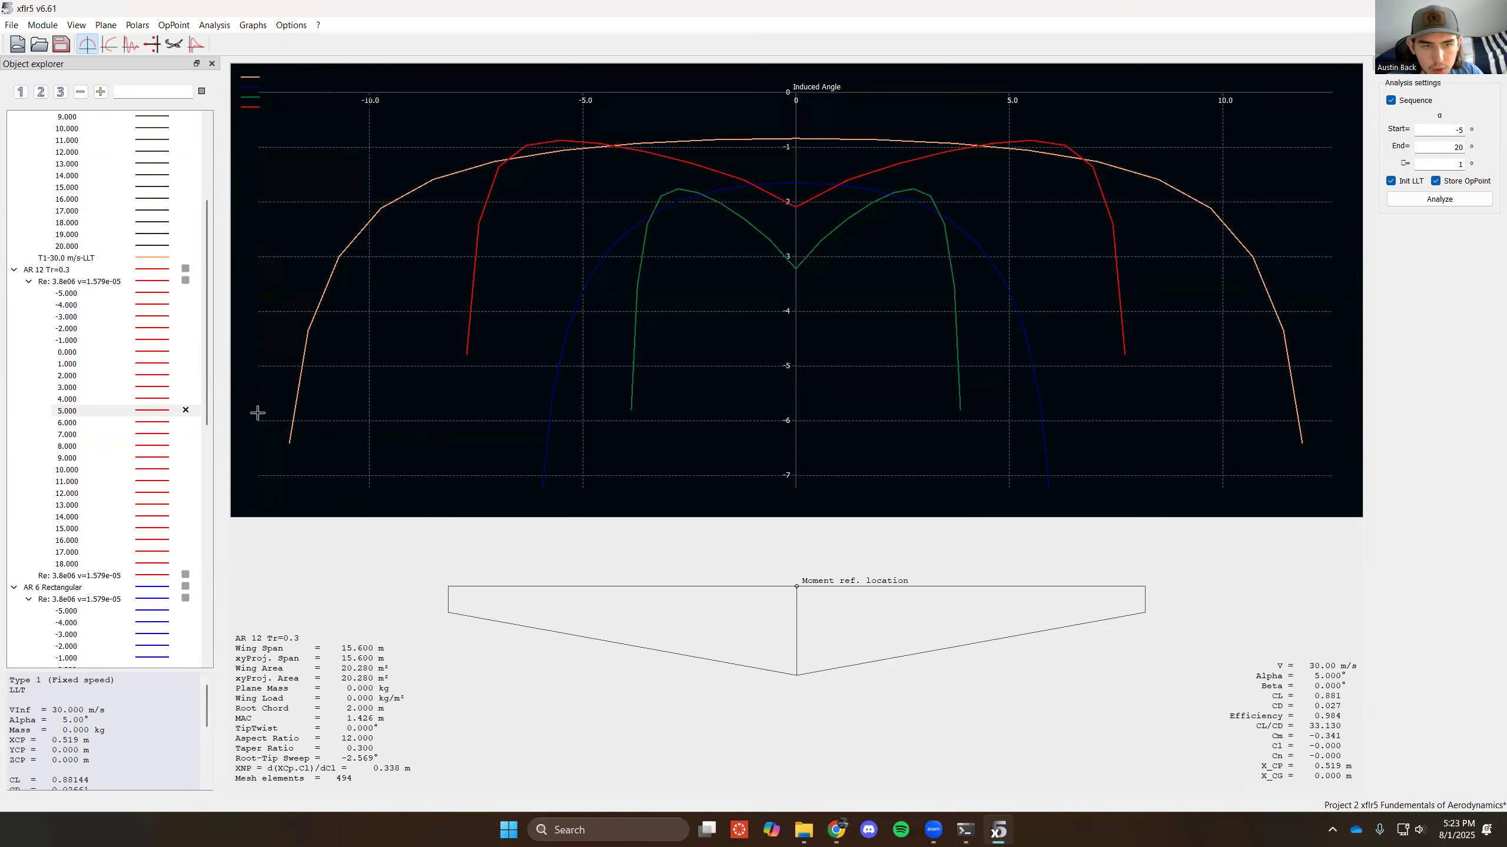